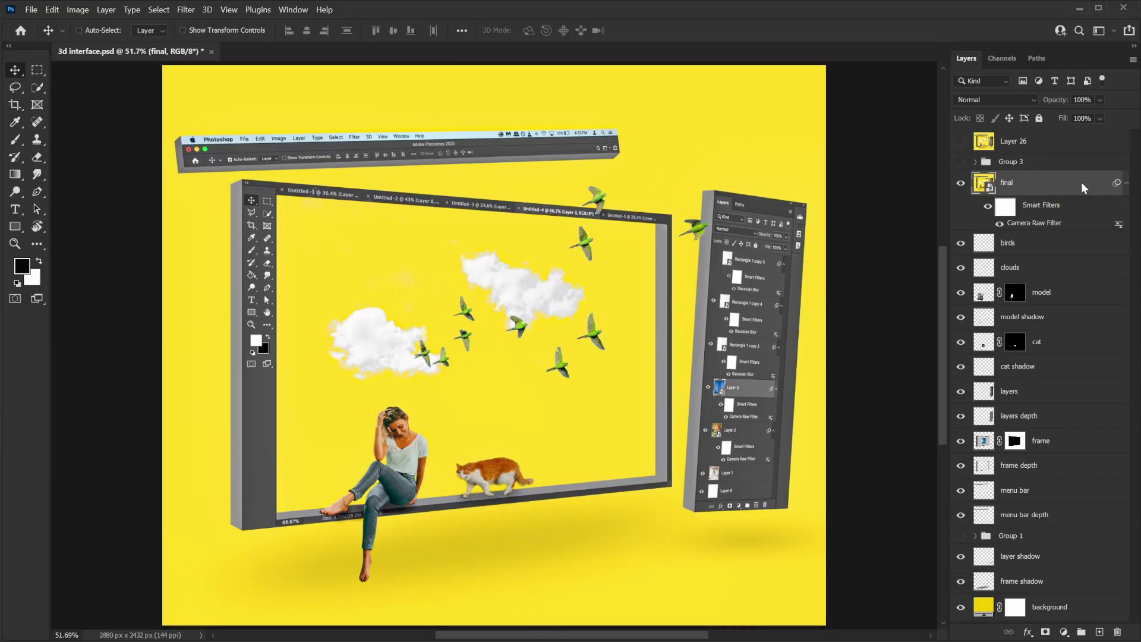
Create a new 2560 x 1600 px RGB document at 72 ppi with a white background and paste the copied screenshot into it.
{"action": "left_click", "coordinate": [32, 10]}
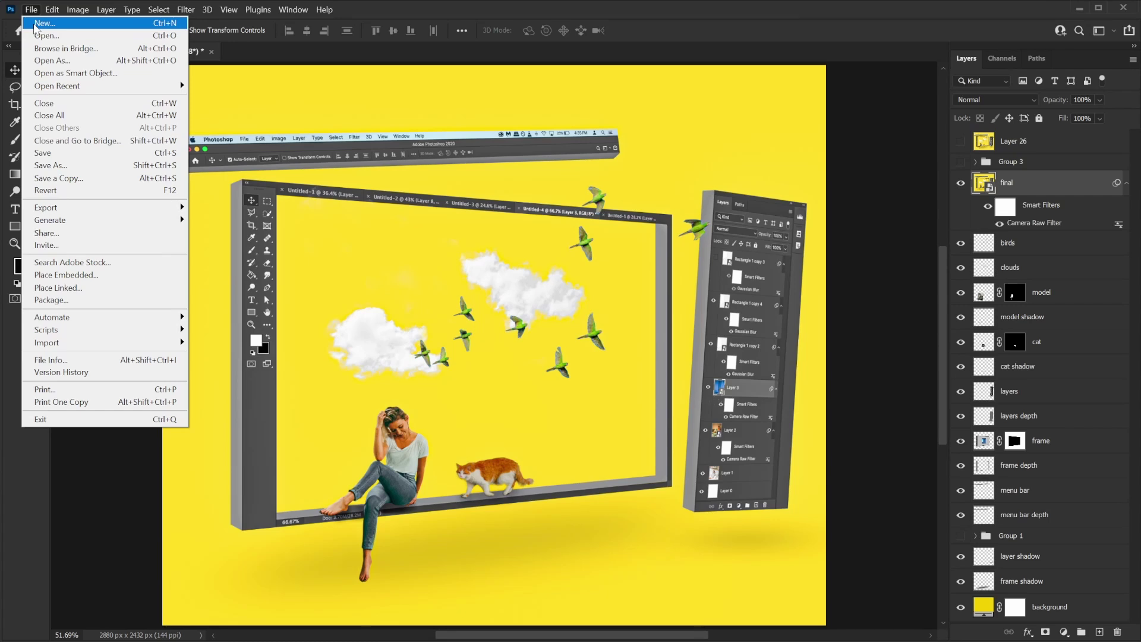
{"action": "left_click", "coordinate": [35, 24]}
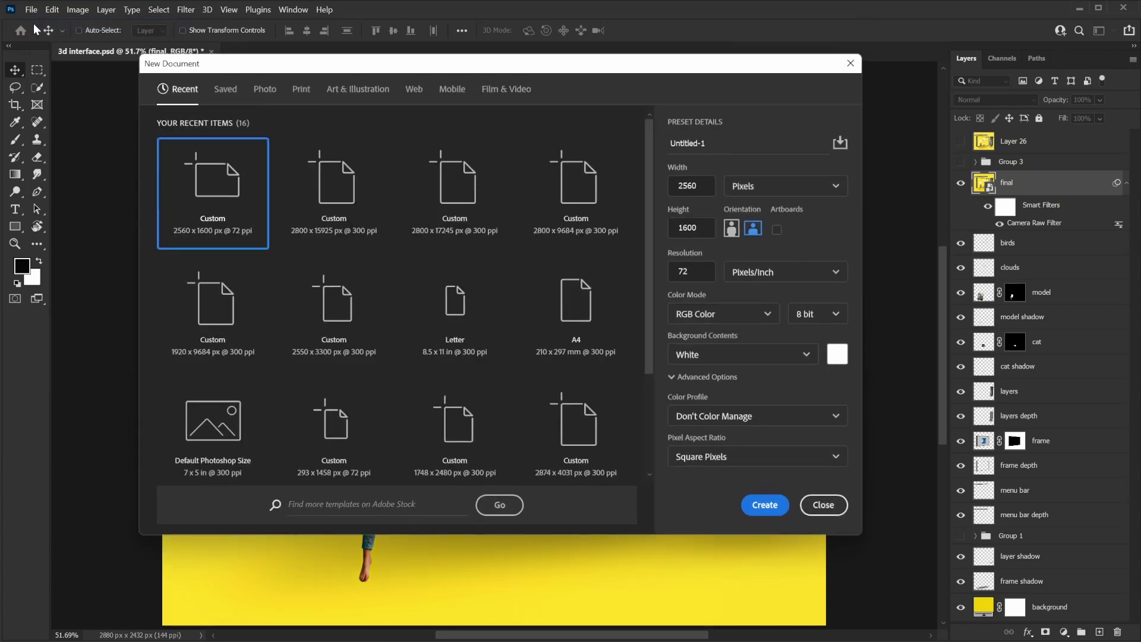
{"action": "left_click", "coordinate": [764, 506]}
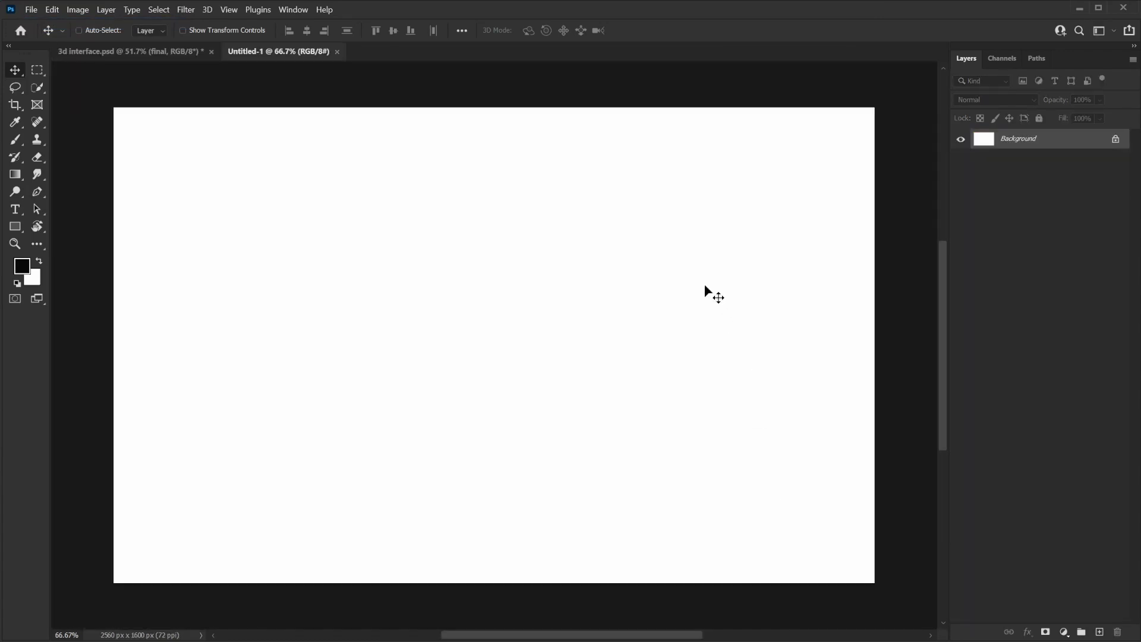
{"action": "left_click", "coordinate": [52, 10]}
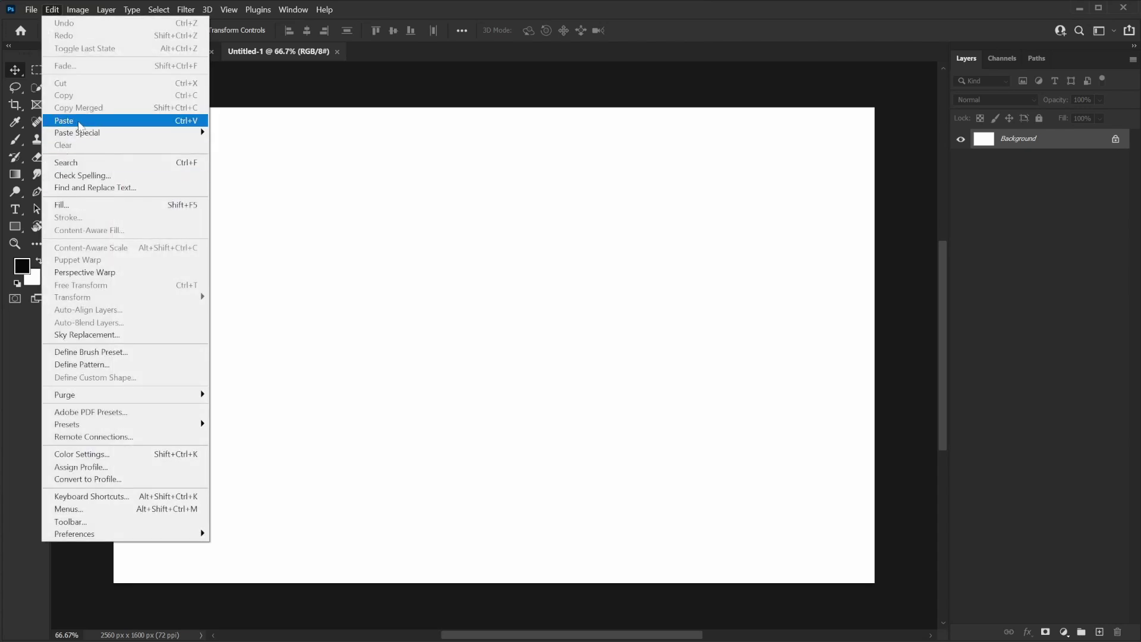
{"action": "left_click", "coordinate": [79, 121]}
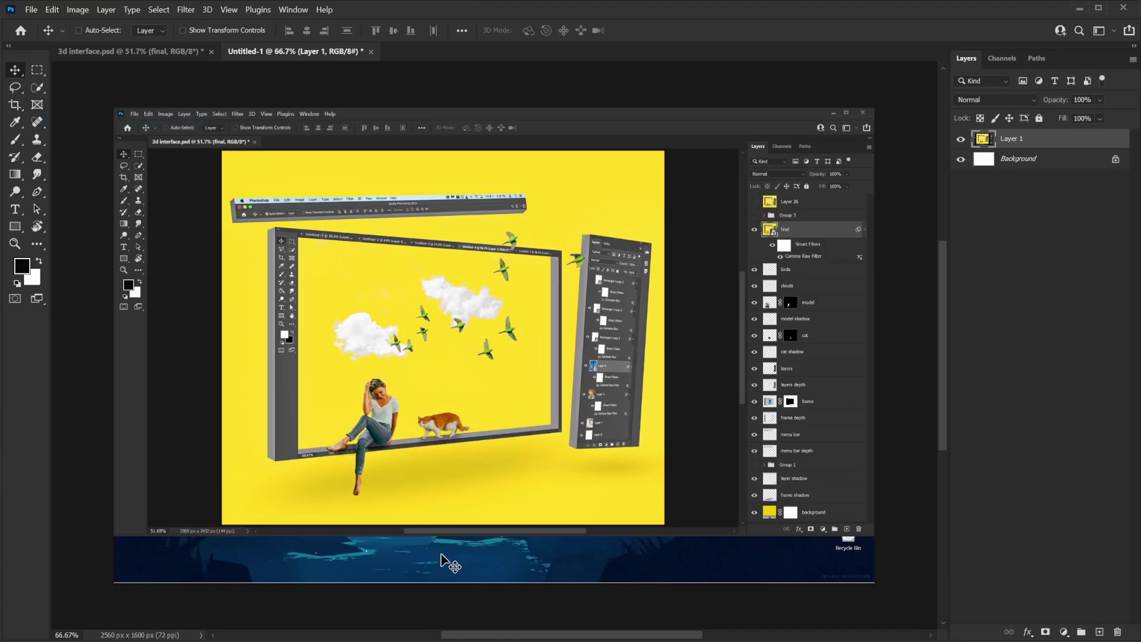
Unlock the white Background layer and delete it, keeping only the pasted screenshot layer.
{"action": "double_click", "coordinate": [1078, 163]}
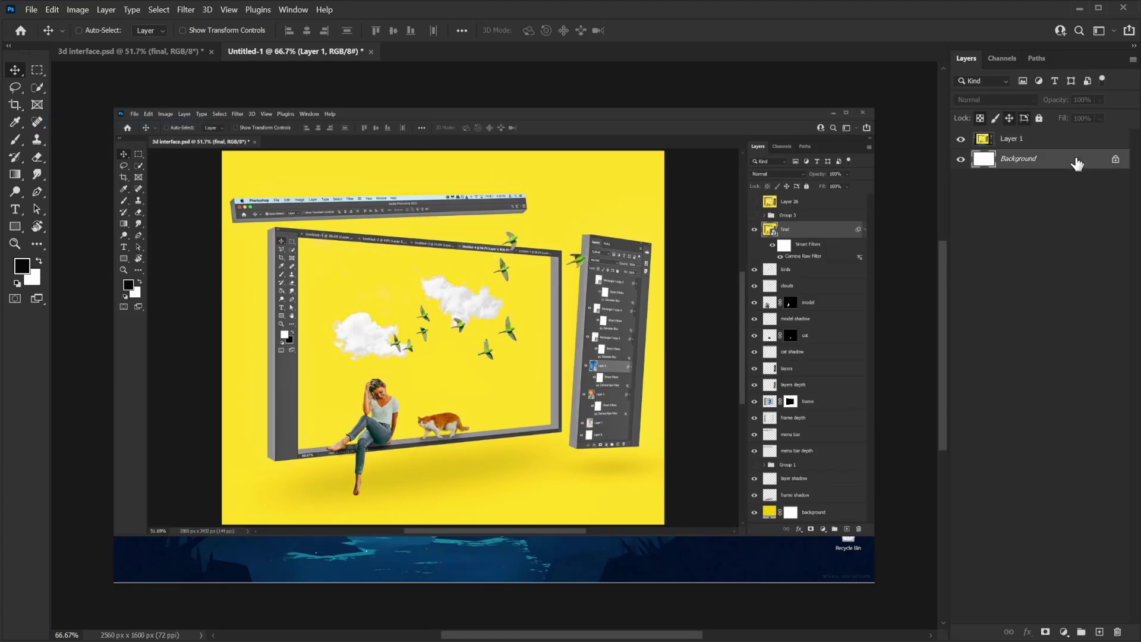
{"action": "left_click", "coordinate": [678, 205]}
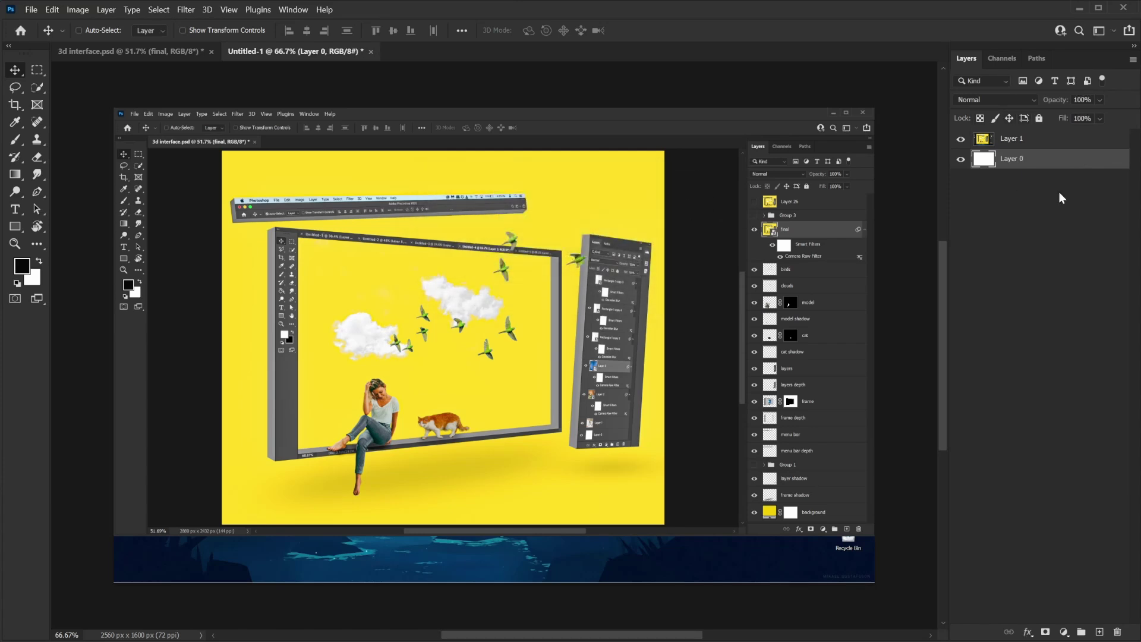
{"action": "key", "text": "Delete"}
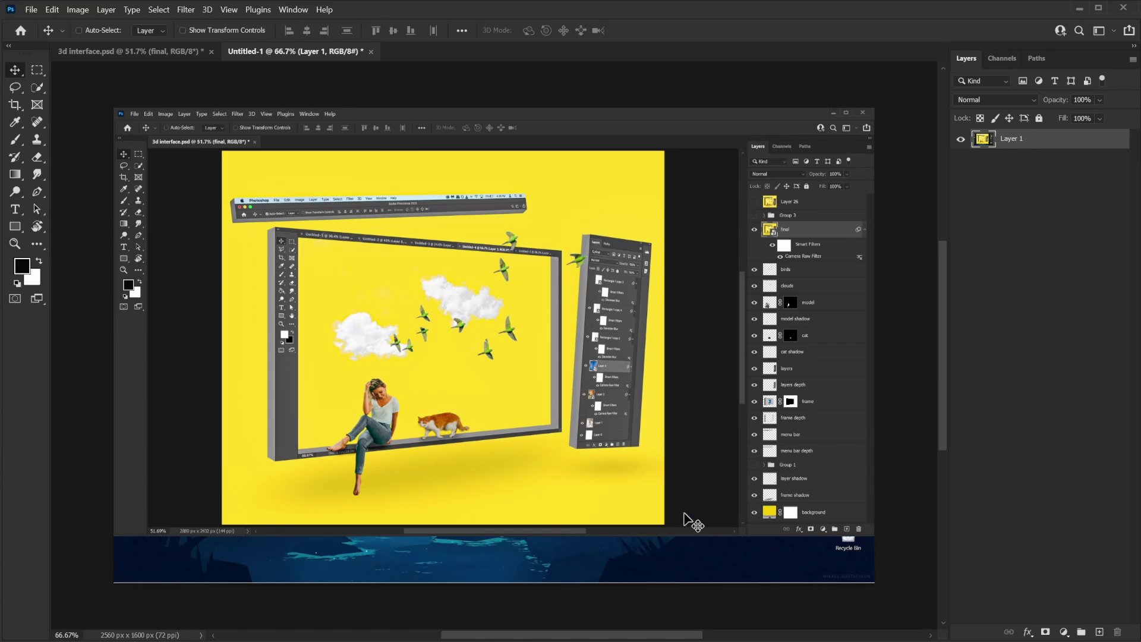
Erase the desktop wallpaper strip below the pasted interface with a Rectangular Marquee selection, and deselect.
{"action": "left_click", "coordinate": [38, 71]}
{"action": "left_click", "coordinate": [75, 74]}
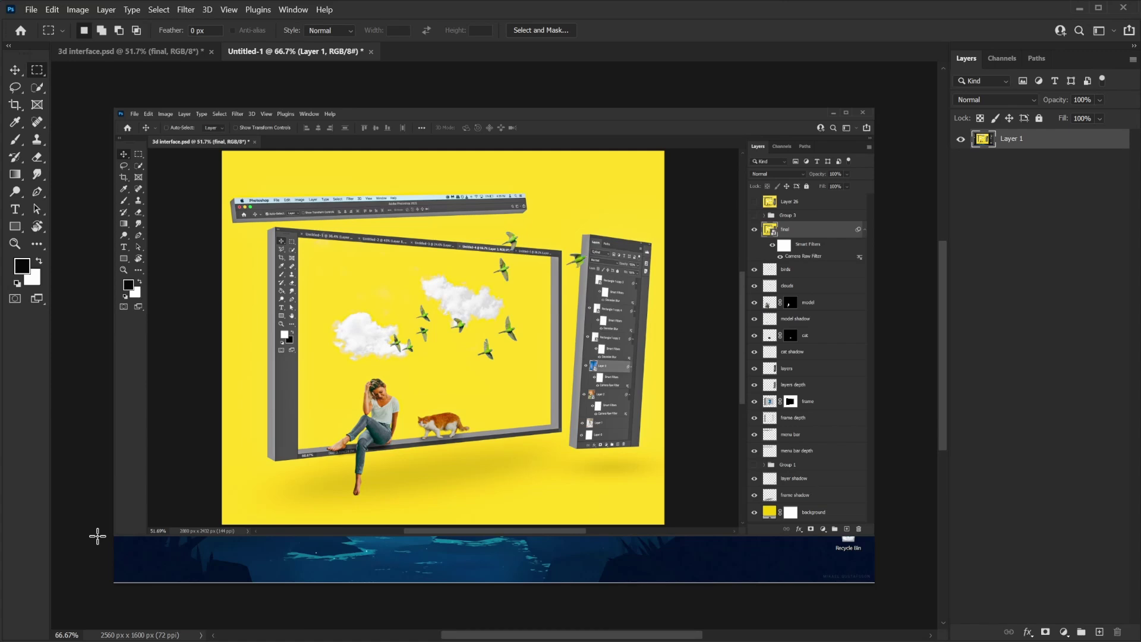
{"action": "left_click_drag", "start_coordinate": [97, 536], "coordinate": [887, 612]}
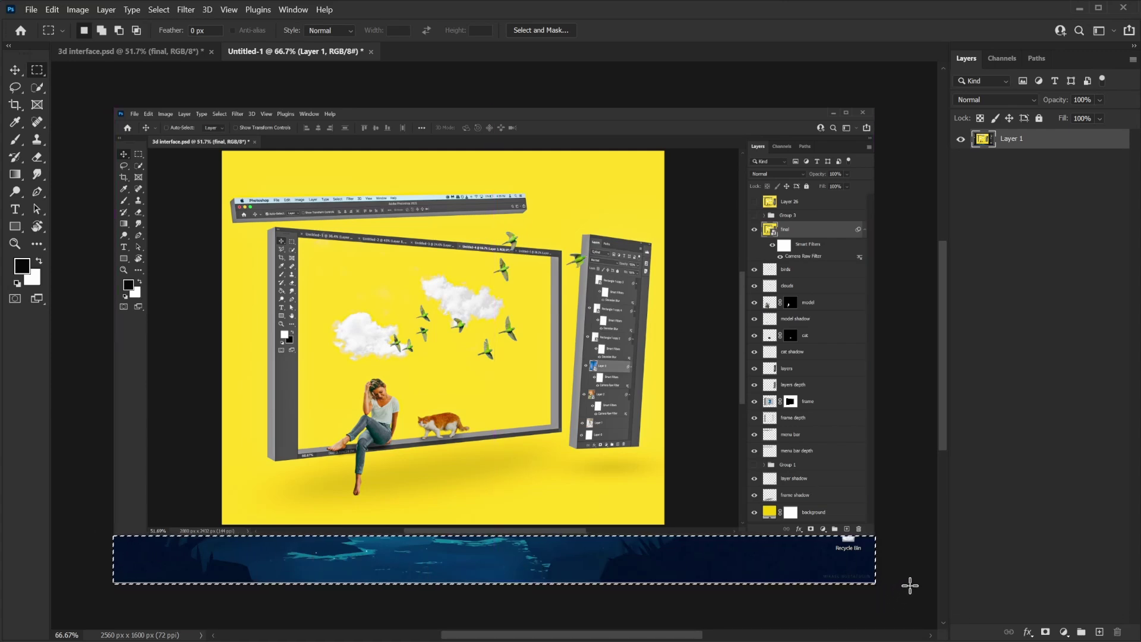
{"action": "key", "text": "Delete"}
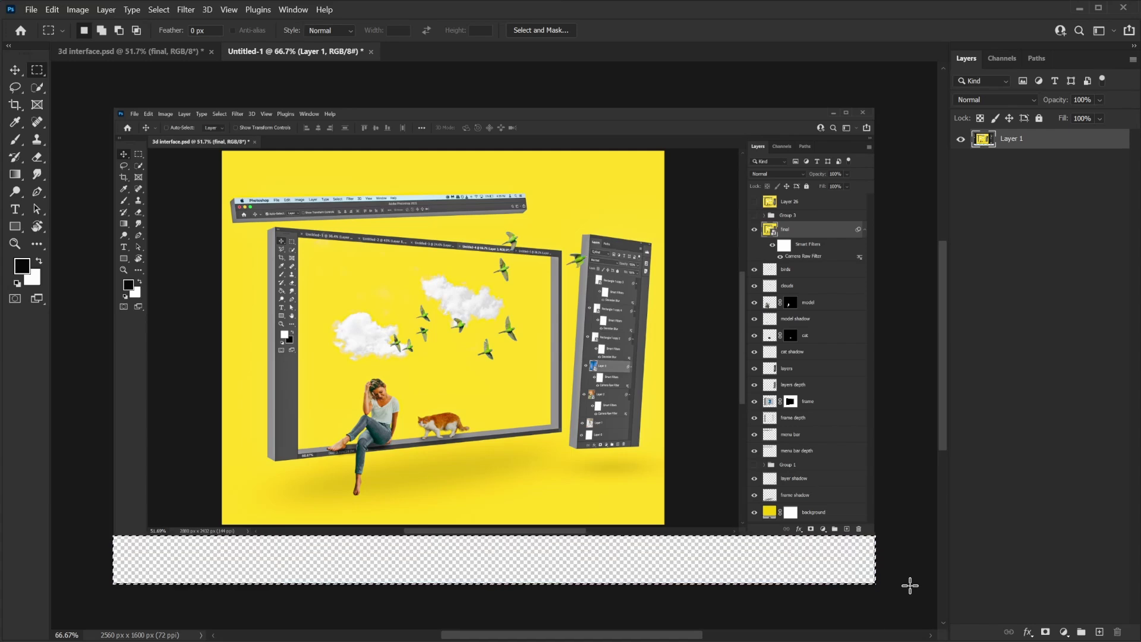
{"action": "key", "text": "ctrl+d"}
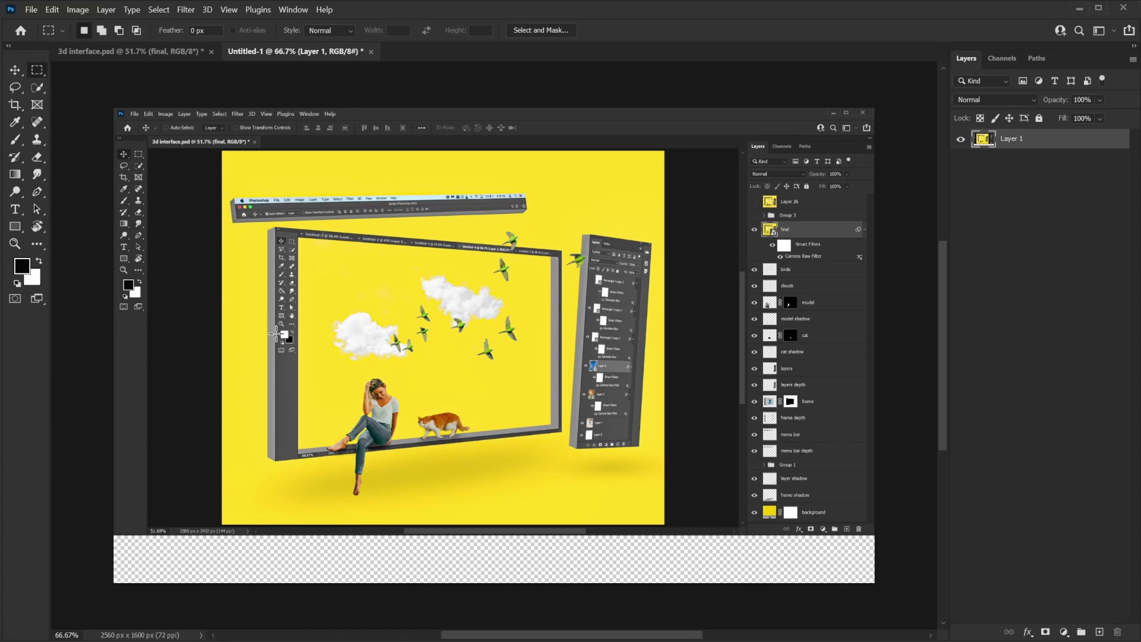
Marquee-select the canvas area inside the pasted interface and transform the selection to fit its edges exactly.
{"action": "left_click_drag", "start_coordinate": [148, 148], "coordinate": [742, 529]}
{"action": "key", "text": "ctrl+plus"}
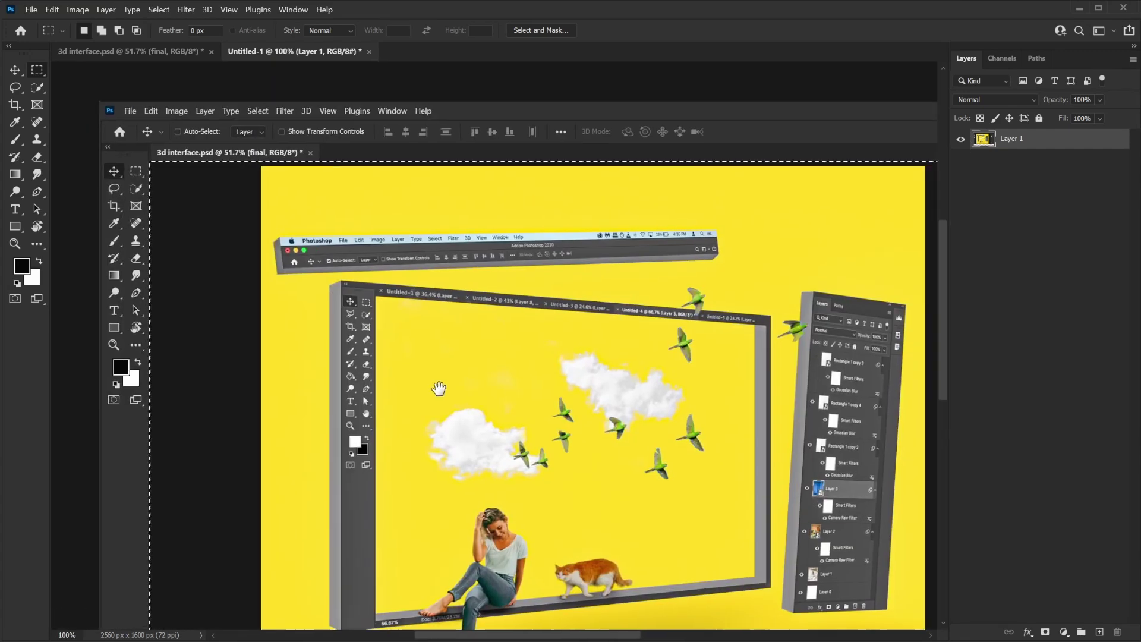
{"action": "left_click_drag", "start_coordinate": [439, 388], "coordinate": [431, 377]}
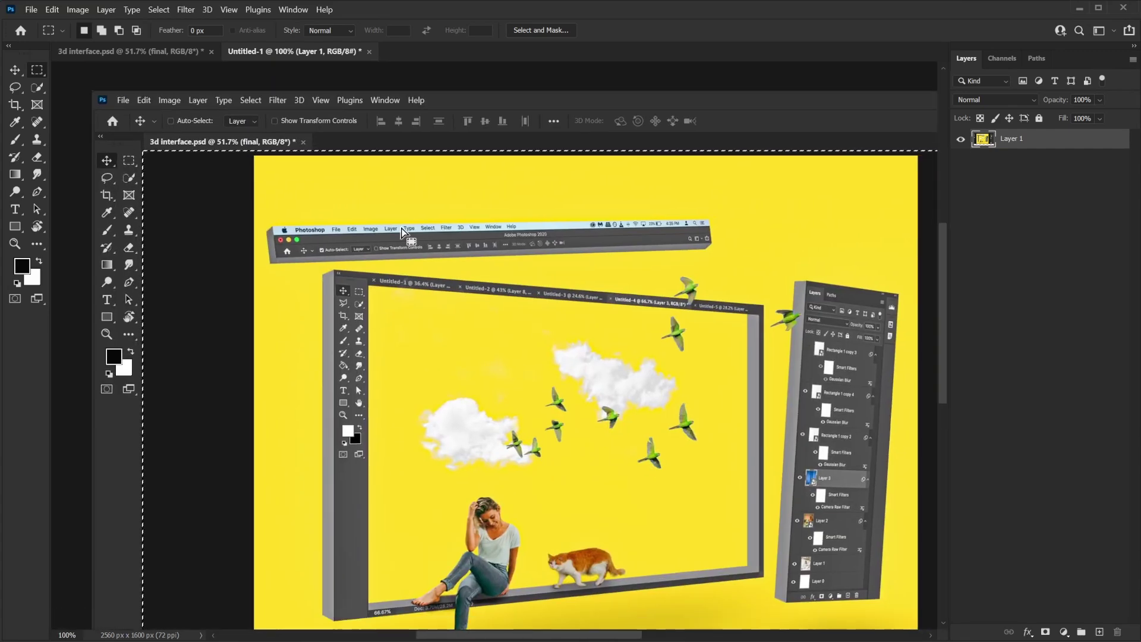
{"action": "right_click", "coordinate": [402, 230]}
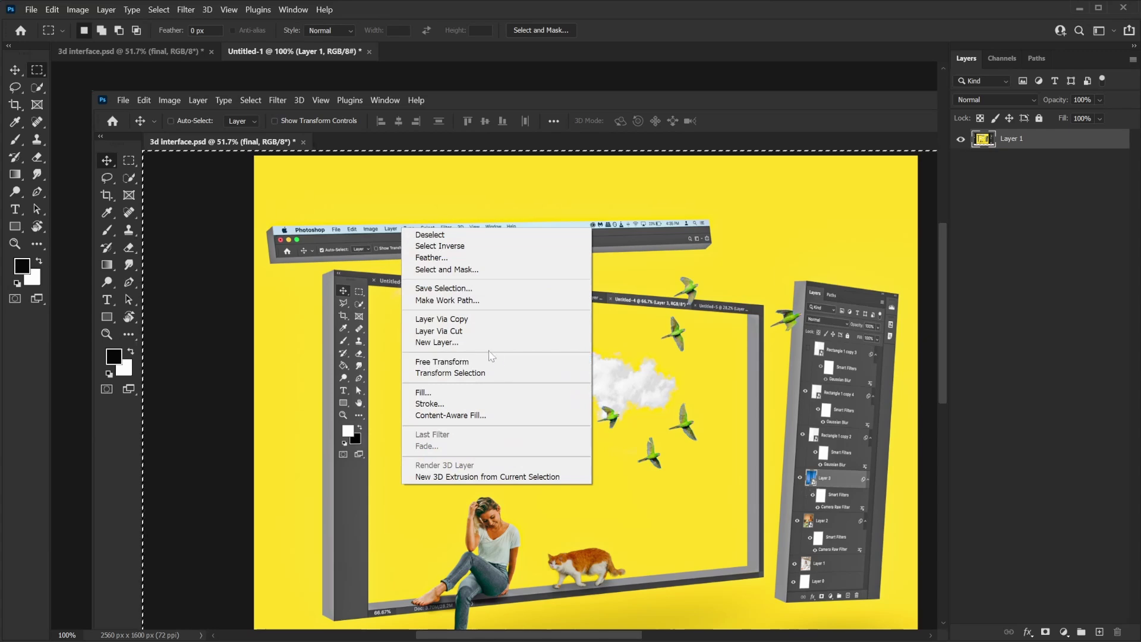
{"action": "left_click", "coordinate": [479, 373]}
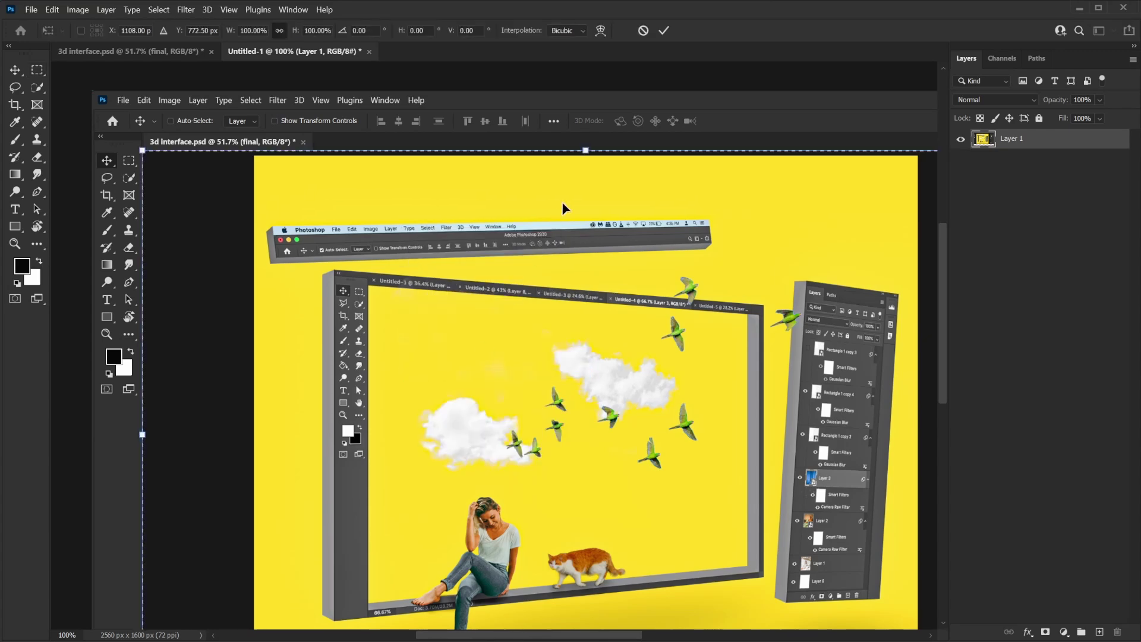
{"action": "left_click_drag", "start_coordinate": [586, 151], "coordinate": [586, 156]}
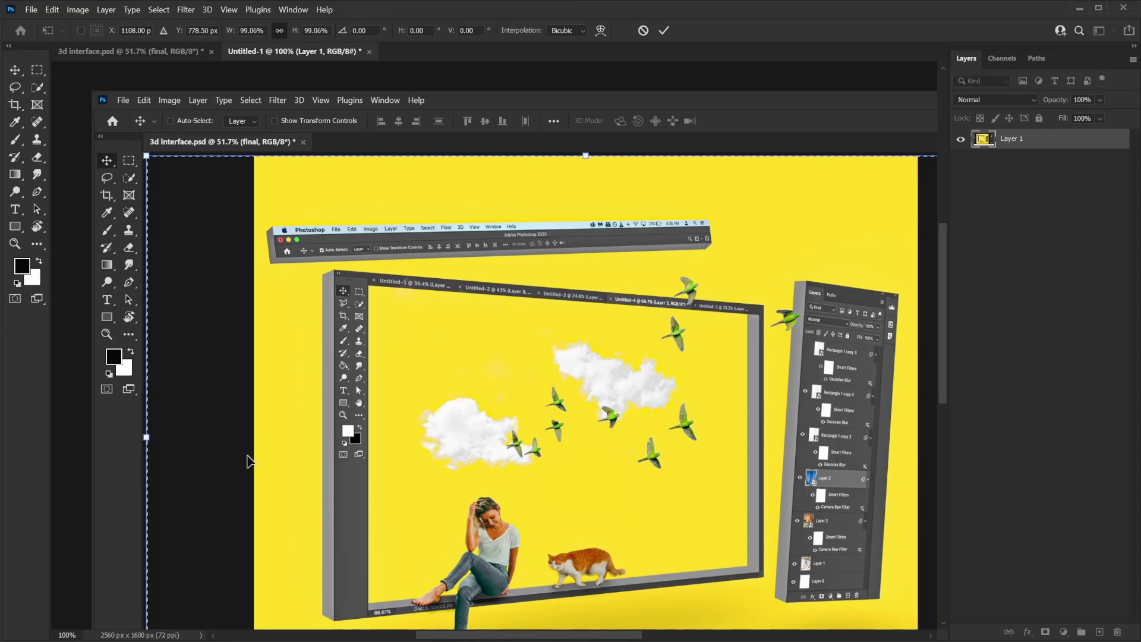
{"action": "key", "text": "ctrl+z"}
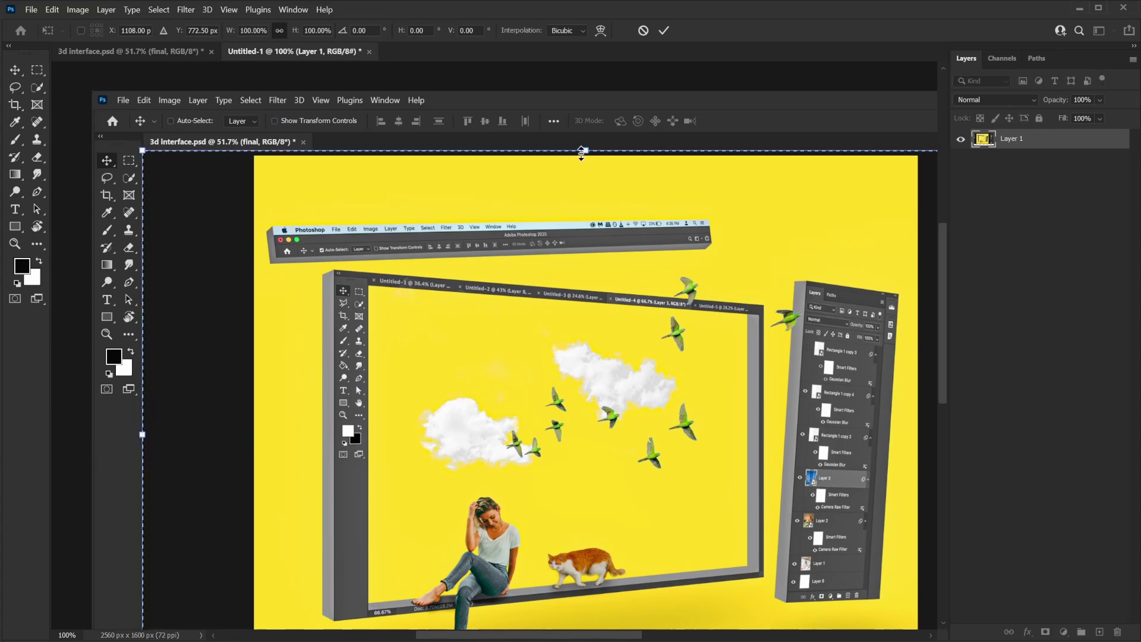
{"action": "left_click_drag", "start_coordinate": [582, 152], "coordinate": [583, 157]}
{"action": "scroll", "coordinate": [573, 611], "scroll_direction": "down", "scroll_amount": 5}
{"action": "mouse_move", "coordinate": [586, 464]}
{"action": "left_mouse_down"}
{"action": "mouse_move", "coordinate": [583, 453]}
{"action": "mouse_move", "coordinate": [587, 463]}
{"action": "left_mouse_up"}
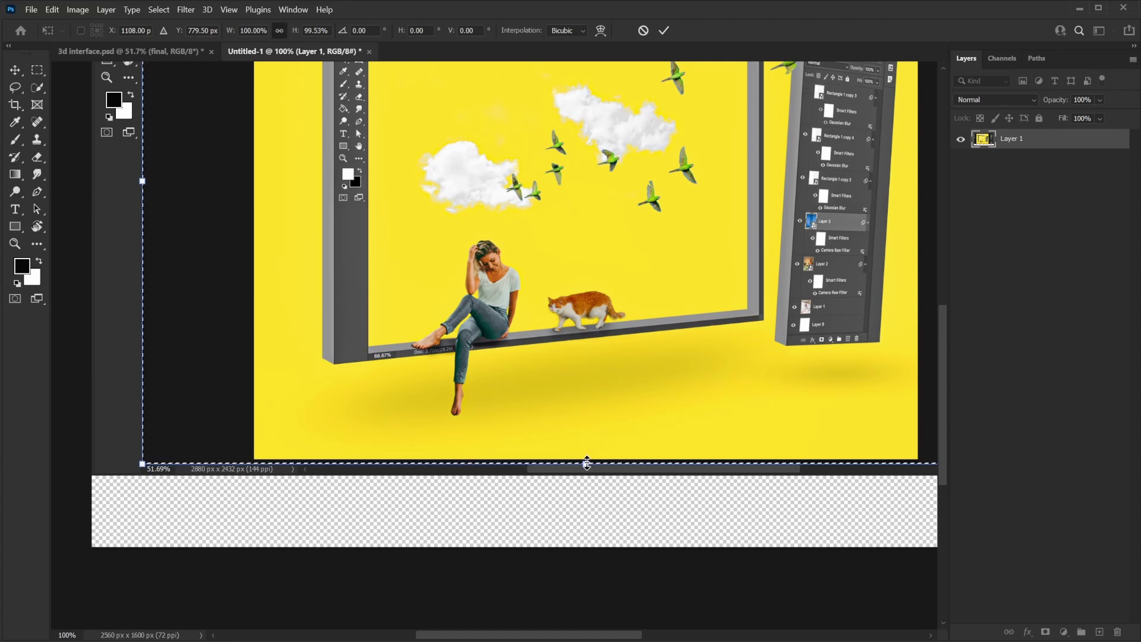
{"action": "left_click_drag", "start_coordinate": [654, 298], "coordinate": [444, 434]}
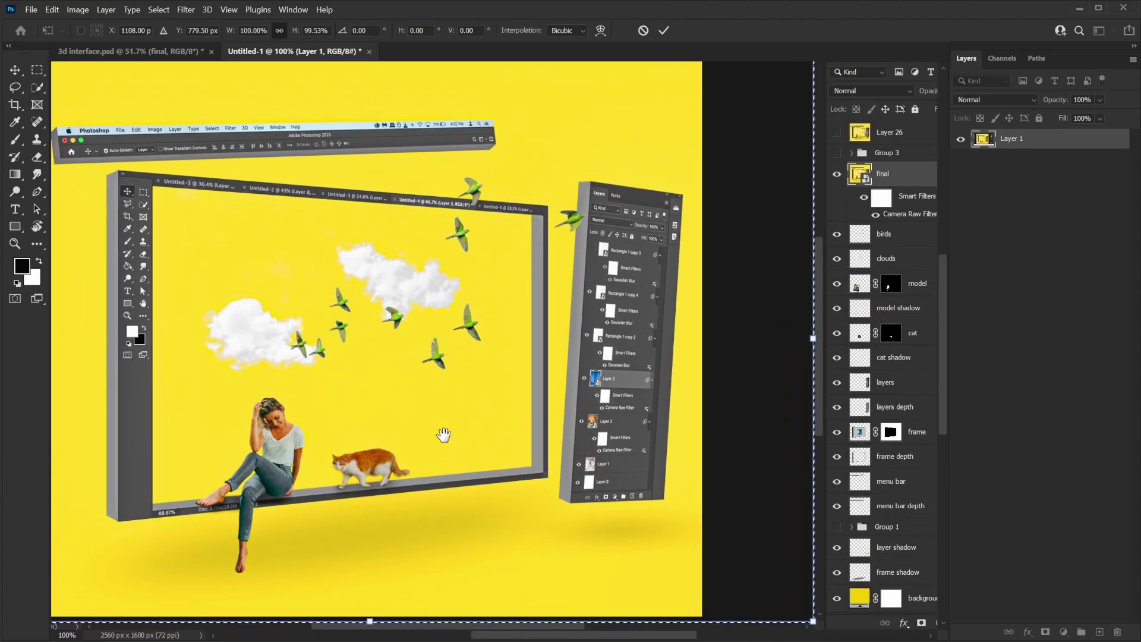
{"action": "scroll", "coordinate": [444, 434], "scroll_direction": "down", "scroll_amount": 2}
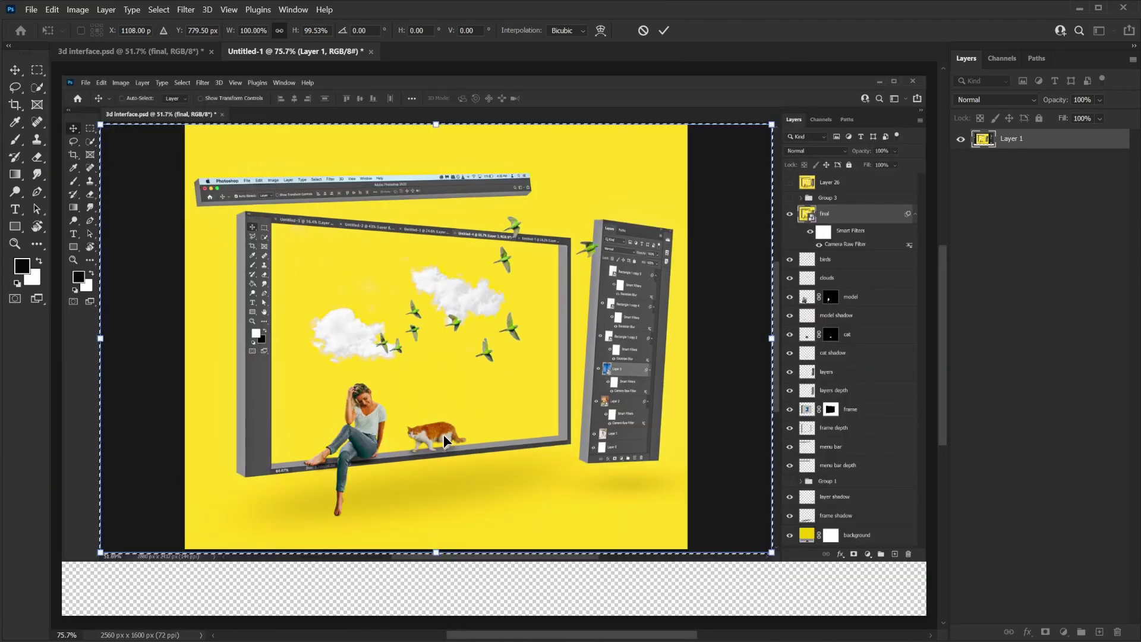
{"action": "key", "text": "Return"}
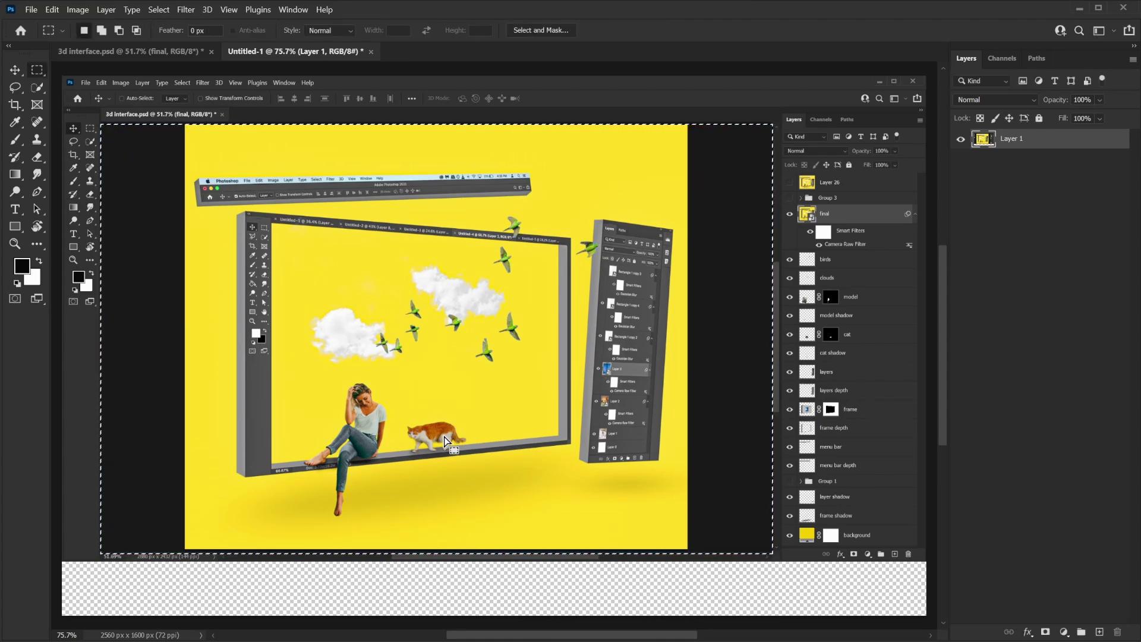
Delete the selected canvas area containing the yellow artwork and clear the selection.
{"action": "key", "text": "Delete"}
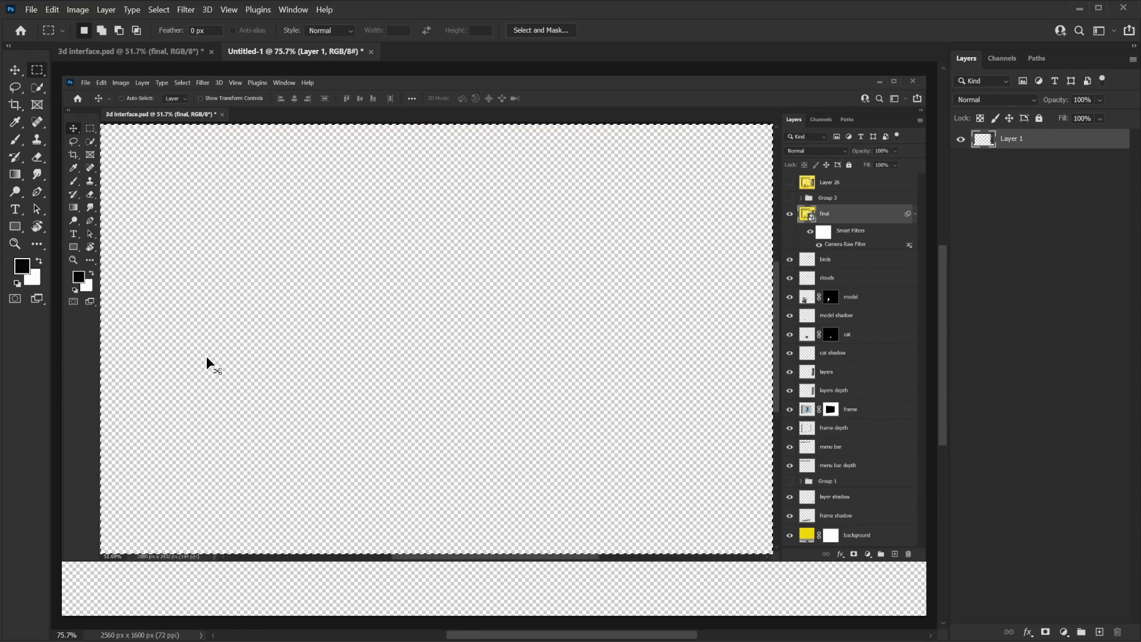
{"action": "left_click", "coordinate": [159, 10]}
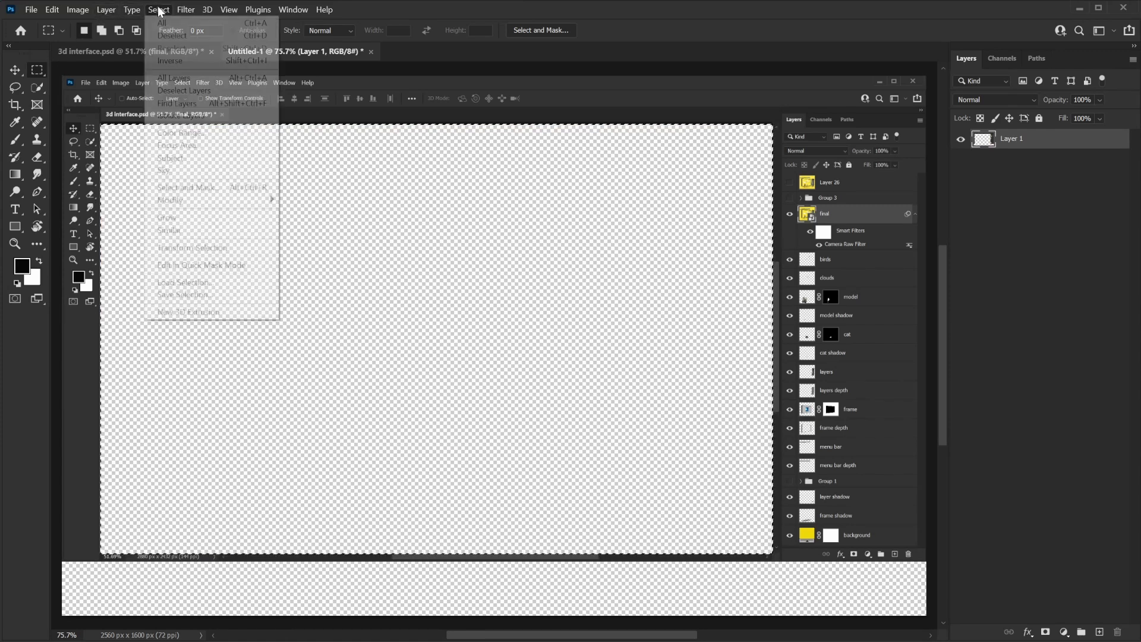
{"action": "left_click", "coordinate": [172, 35]}
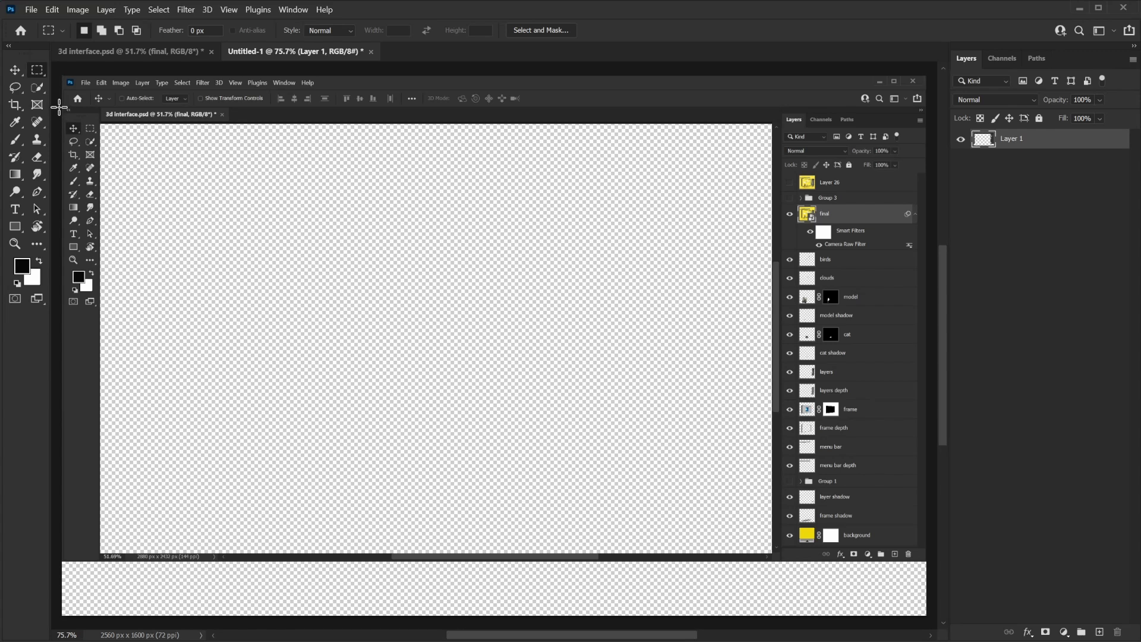
Marquee-select the pasted interface's toolbar and document window frame, and transform the selection to align with its outer edges.
{"action": "left_click_drag", "start_coordinate": [60, 107], "coordinate": [779, 567]}
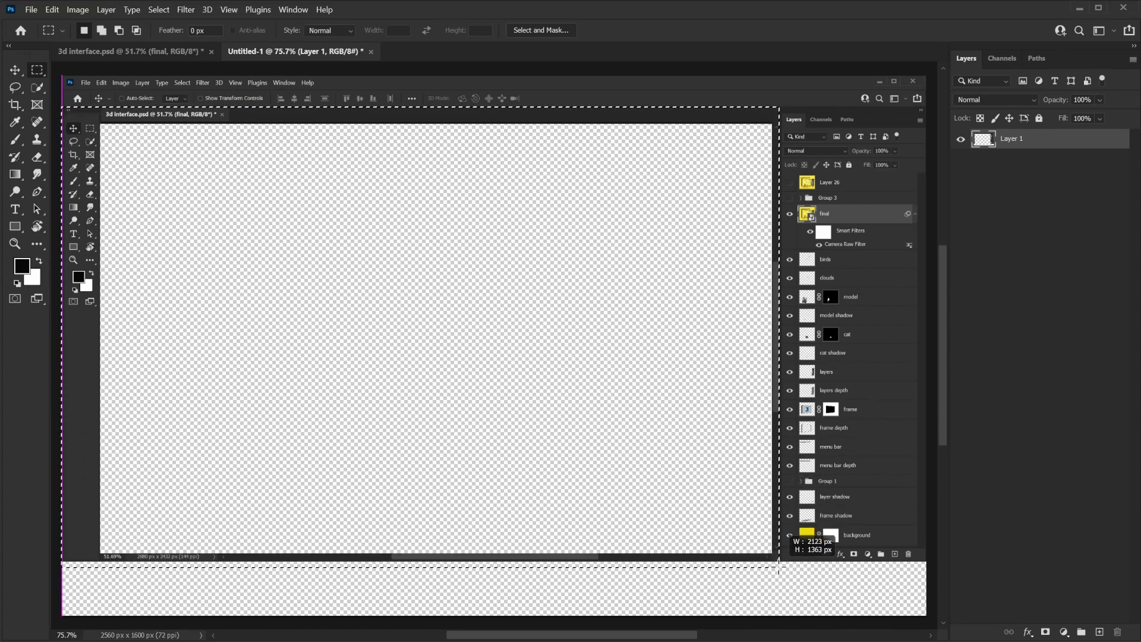
{"action": "right_click", "coordinate": [426, 198]}
{"action": "left_click", "coordinate": [464, 342]}
{"action": "scroll", "coordinate": [506, 202], "scroll_direction": "up", "scroll_amount": 2}
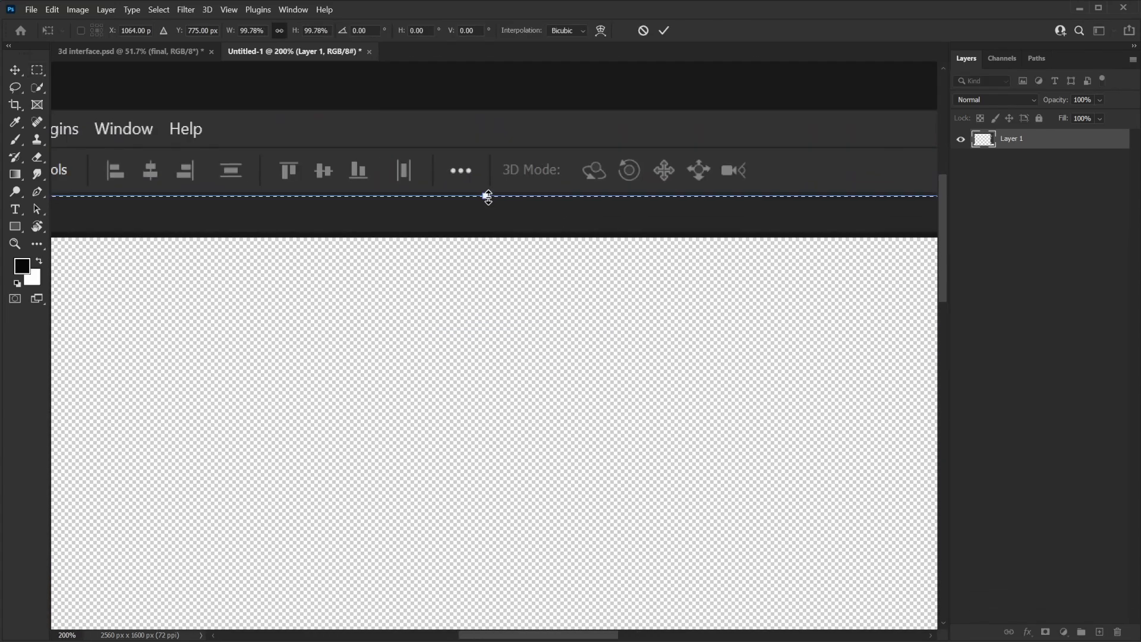
{"action": "scroll", "coordinate": [497, 331], "scroll_direction": "left", "scroll_amount": 10}
{"action": "left_click_drag", "start_coordinate": [364, 604], "coordinate": [420, 604]}
{"action": "scroll", "coordinate": [331, 257], "scroll_direction": "down", "scroll_amount": 10}
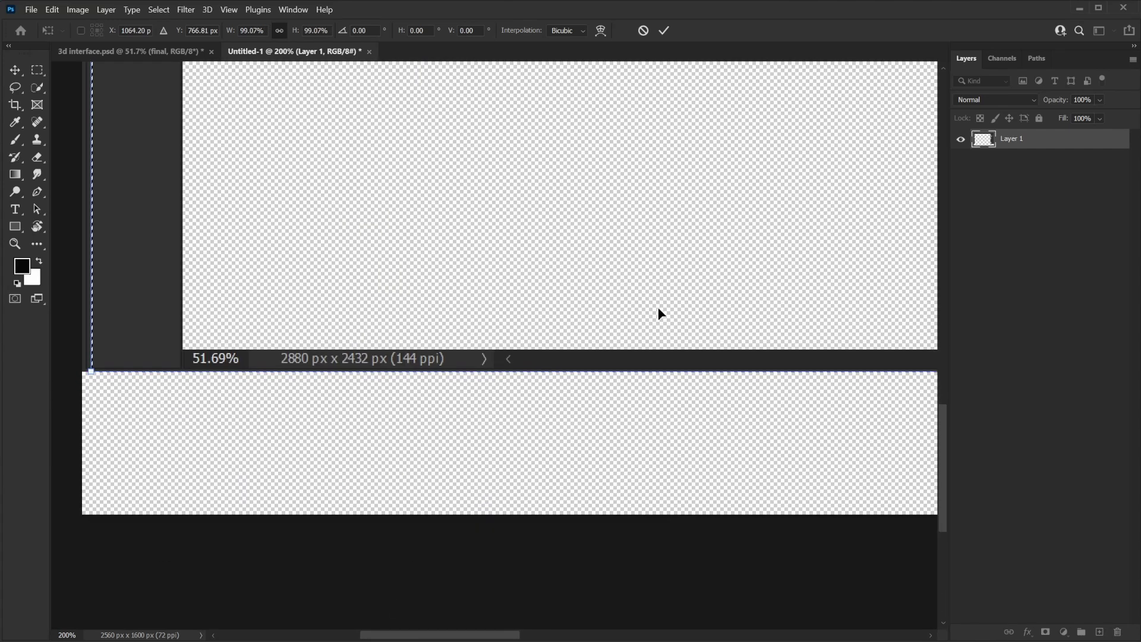
{"action": "scroll", "coordinate": [545, 383], "scroll_direction": "right", "scroll_amount": 10}
{"action": "left_click_drag", "start_coordinate": [513, 201], "coordinate": [516, 202]}
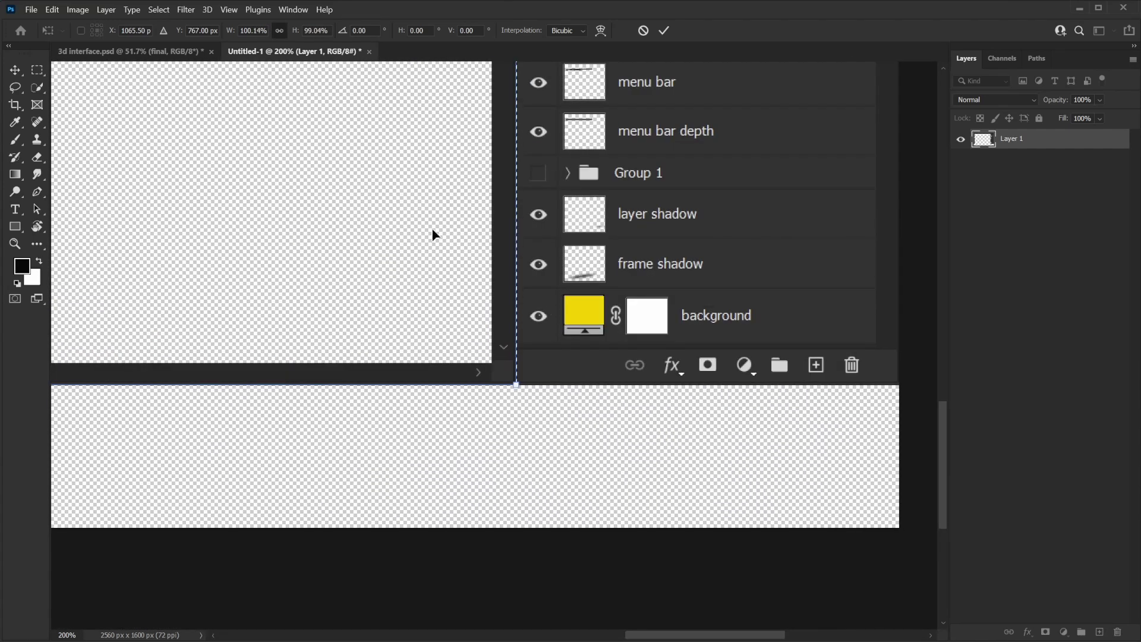
{"action": "key", "text": "ctrl+0"}
{"action": "key", "text": "Return"}
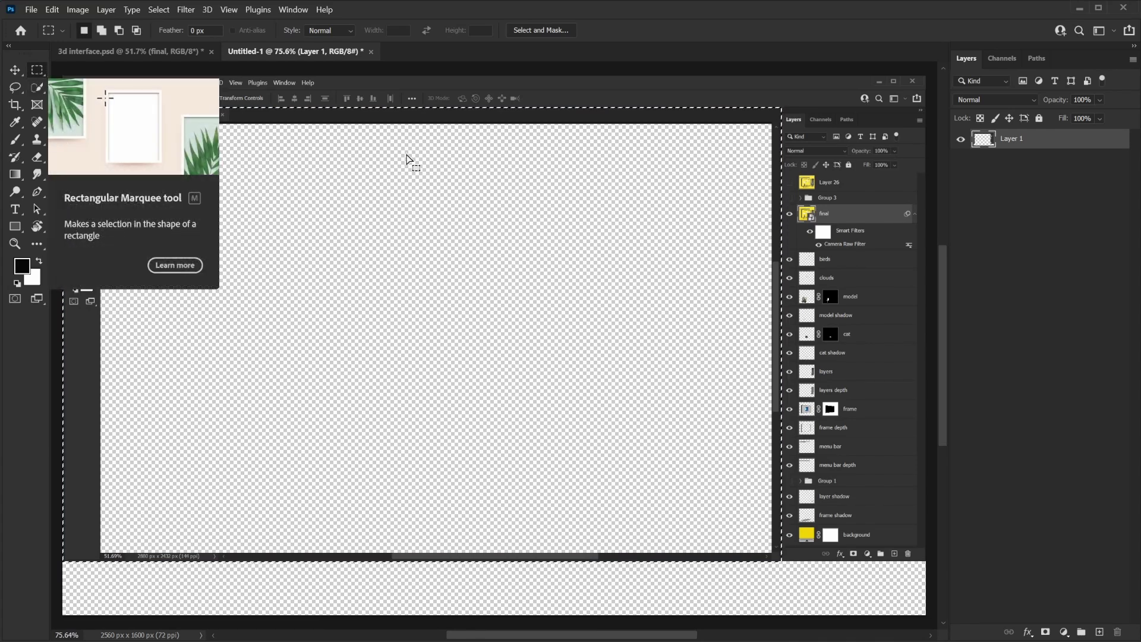
Cut the selected toolbar and window frame onto a new layer and toggle its visibility to check the separation.
{"action": "right_click", "coordinate": [459, 229]}
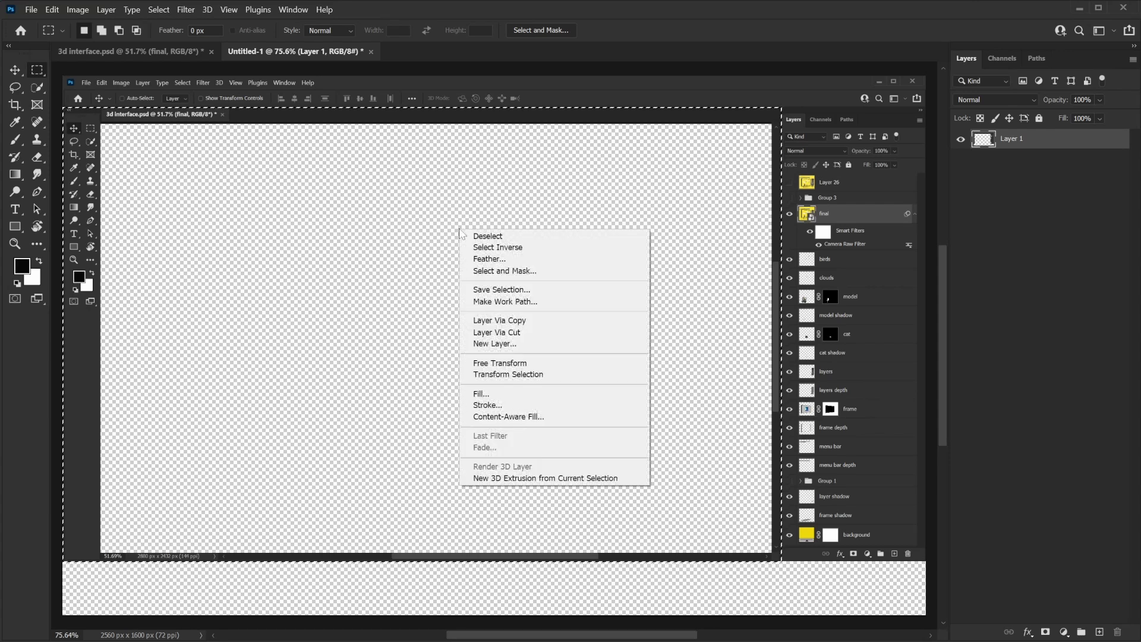
{"action": "left_click", "coordinate": [526, 333]}
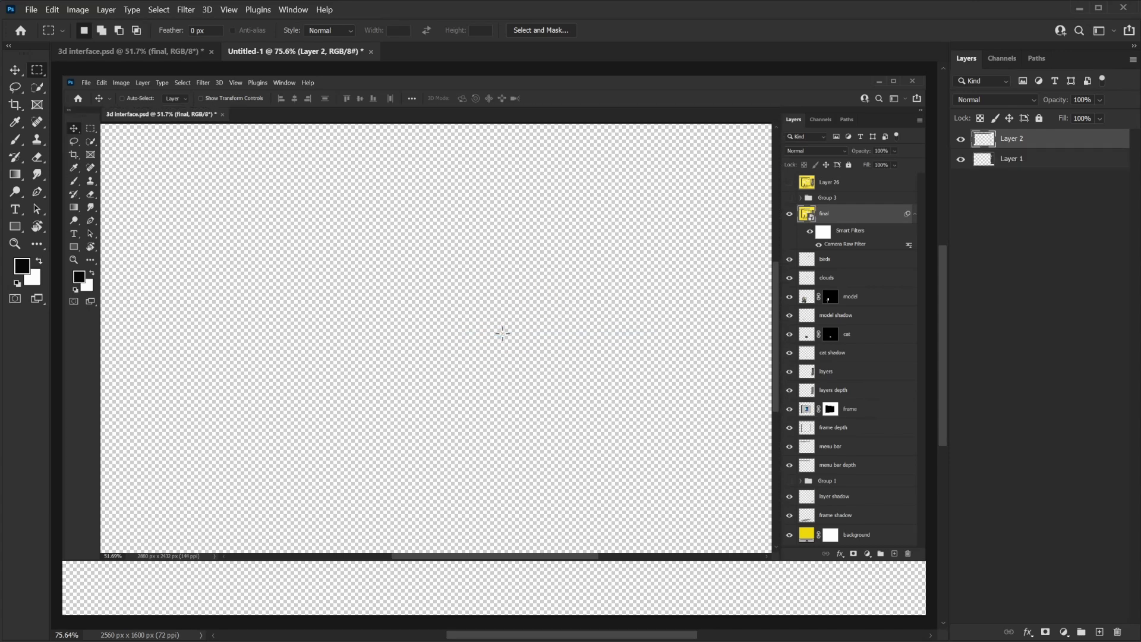
{"action": "left_click", "coordinate": [962, 141]}
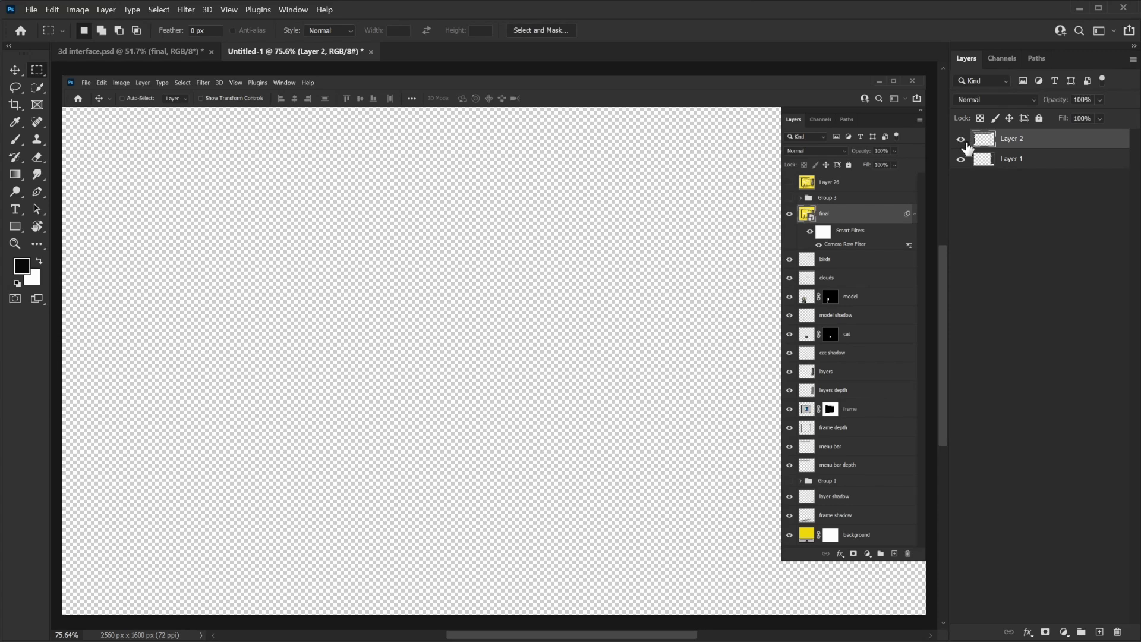
{"action": "left_click", "coordinate": [964, 142]}
{"action": "left_click", "coordinate": [963, 142]}
{"action": "left_click", "coordinate": [963, 143]}
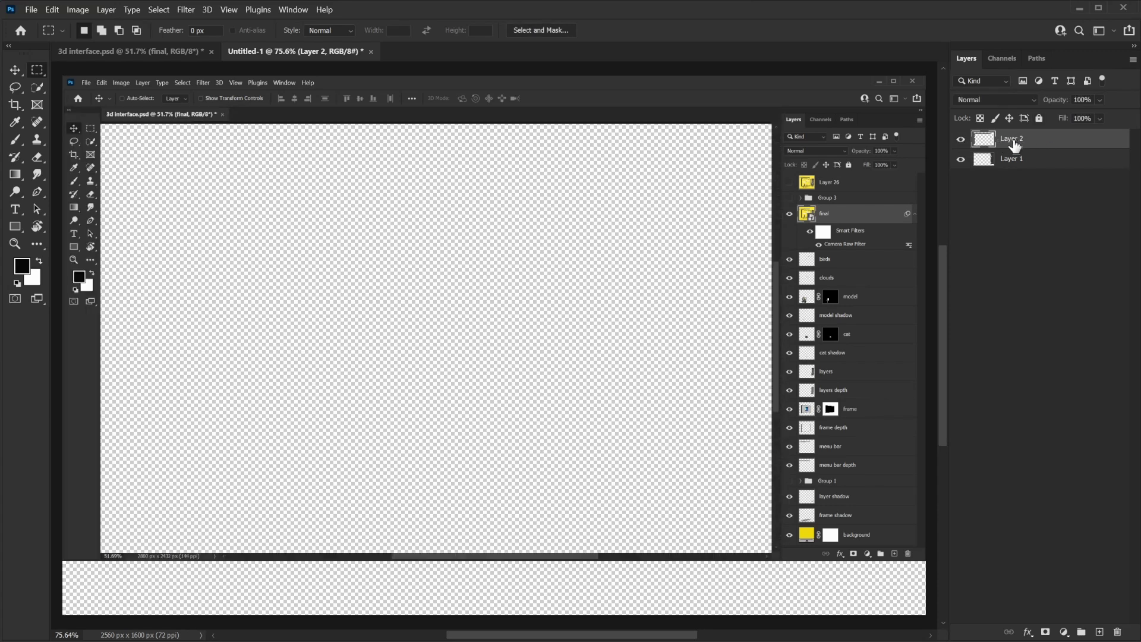
Rename the new layer containing the toolbar and window frame as "main part".
{"action": "double_click", "coordinate": [1014, 143]}
{"action": "type", "text": "main part"}
{"action": "key", "text": "Return"}
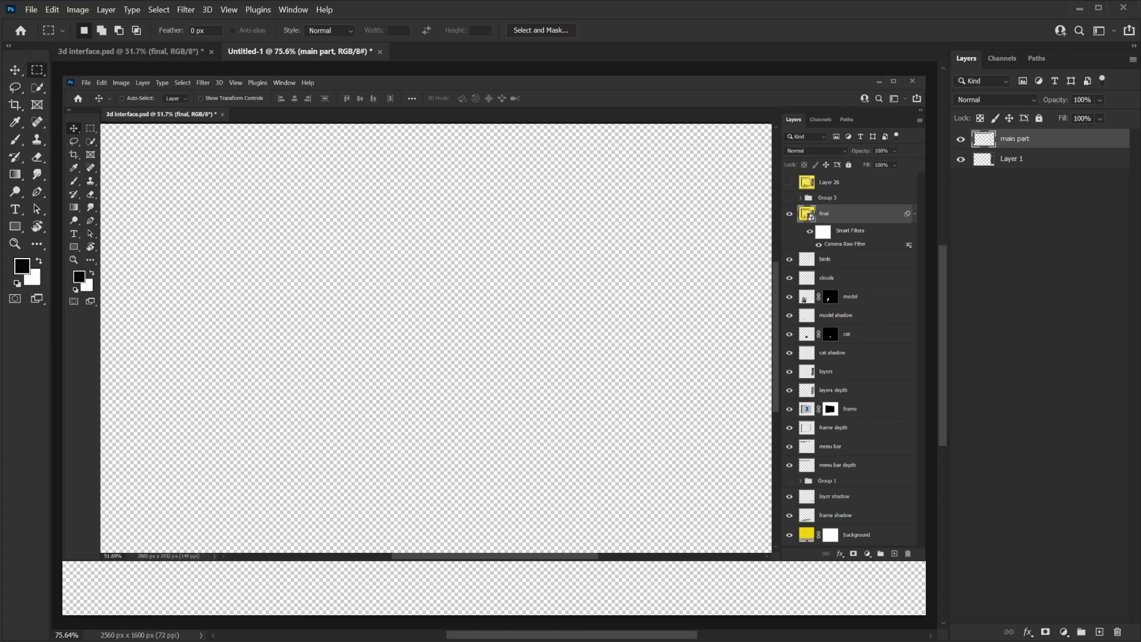
Hide the "main part" layer, select Layer 1 and toggle its visibility to check its remaining content.
{"action": "left_click", "coordinate": [961, 141]}
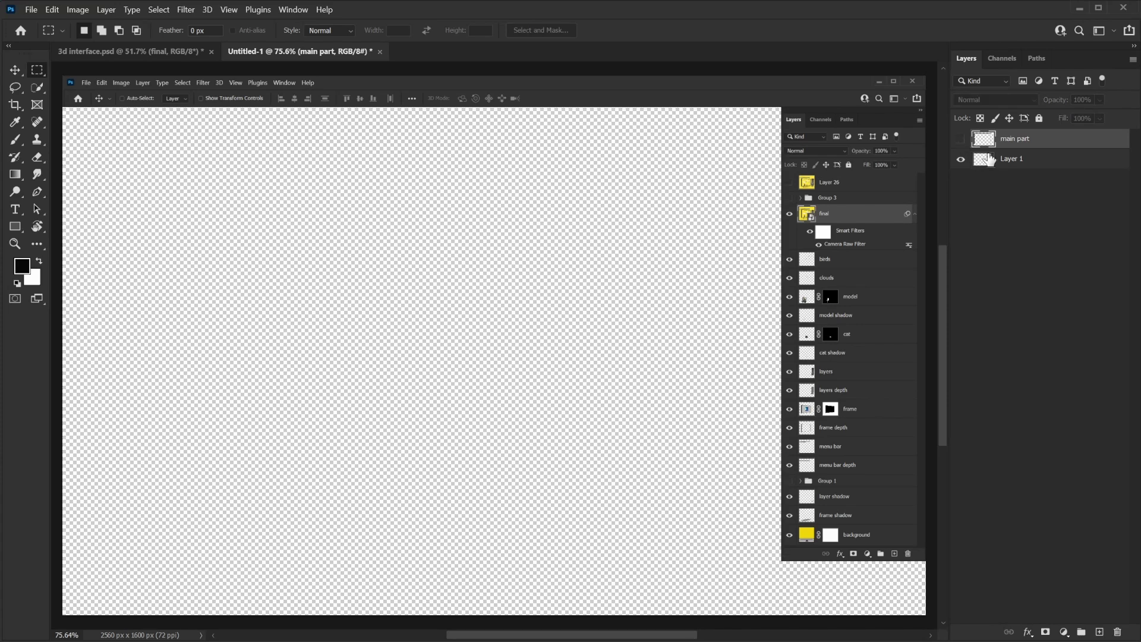
{"action": "left_click", "coordinate": [1033, 164]}
{"action": "left_click", "coordinate": [961, 160]}
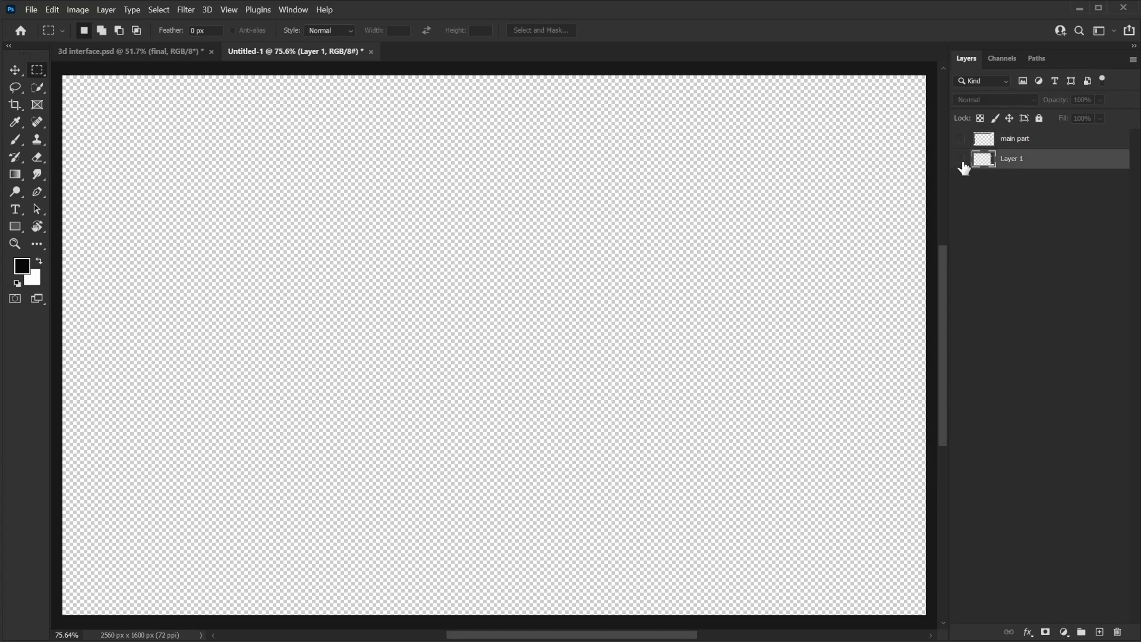
{"action": "left_click", "coordinate": [961, 159]}
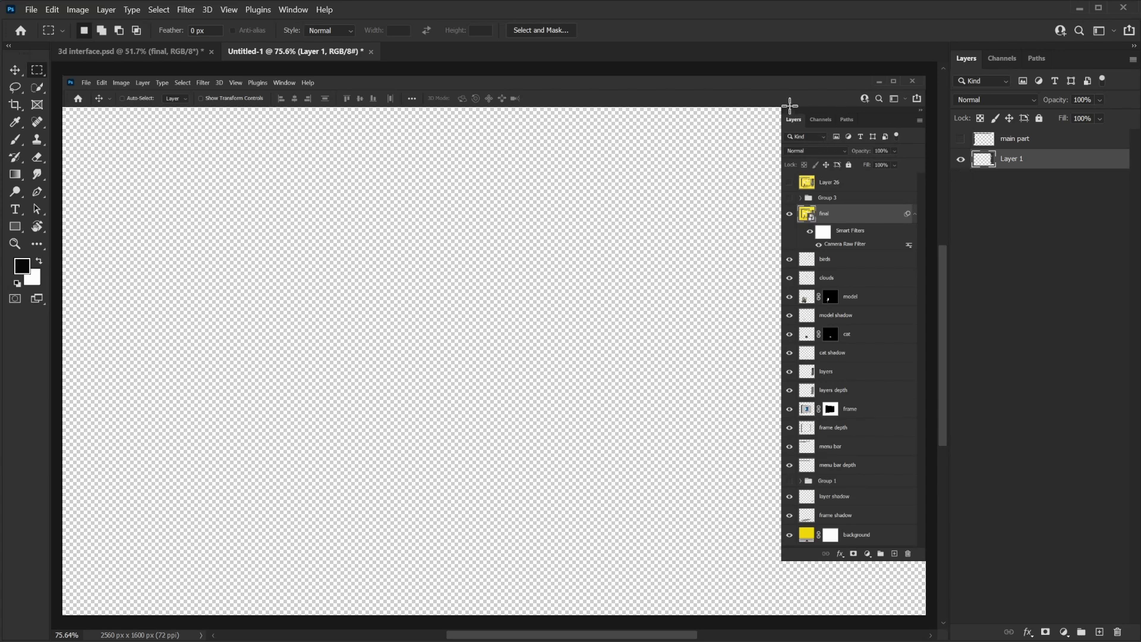
Marquee-select the pasted interface's Layers panel on Layer 1 and transform the selection to fit the panel's edges.
{"action": "left_click_drag", "start_coordinate": [868, 422], "coordinate": [743, 427]}
{"action": "left_click_drag", "start_coordinate": [656, 113], "coordinate": [868, 568]}
{"action": "right_click", "coordinate": [769, 141]}
{"action": "left_click", "coordinate": [871, 253]}
{"action": "key", "text": "ctrl+plus"}
{"action": "key", "text": "ctrl+plus"}
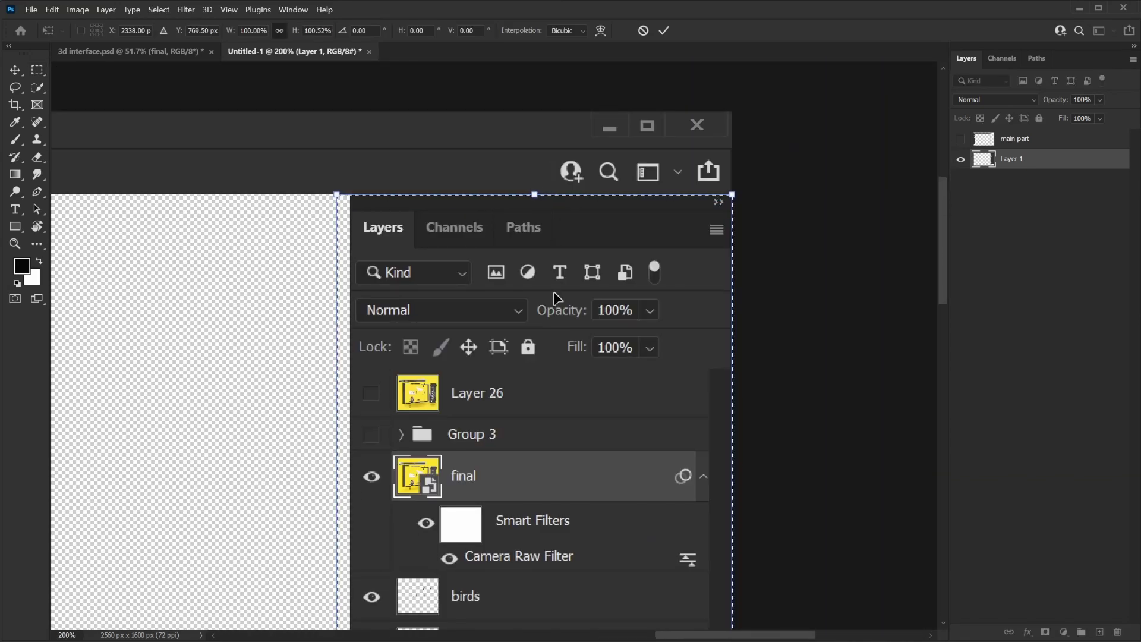
{"action": "scroll", "coordinate": [537, 201], "scroll_direction": "down", "scroll_amount": 10}
{"action": "key", "text": "Return"}
{"action": "scroll", "coordinate": [544, 540], "scroll_direction": "down", "scroll_amount": 5}
Cut the selected Layers panel onto a new layer and rename that layer "layers".
{"action": "right_click", "coordinate": [864, 238]}
{"action": "left_click", "coordinate": [892, 355]}
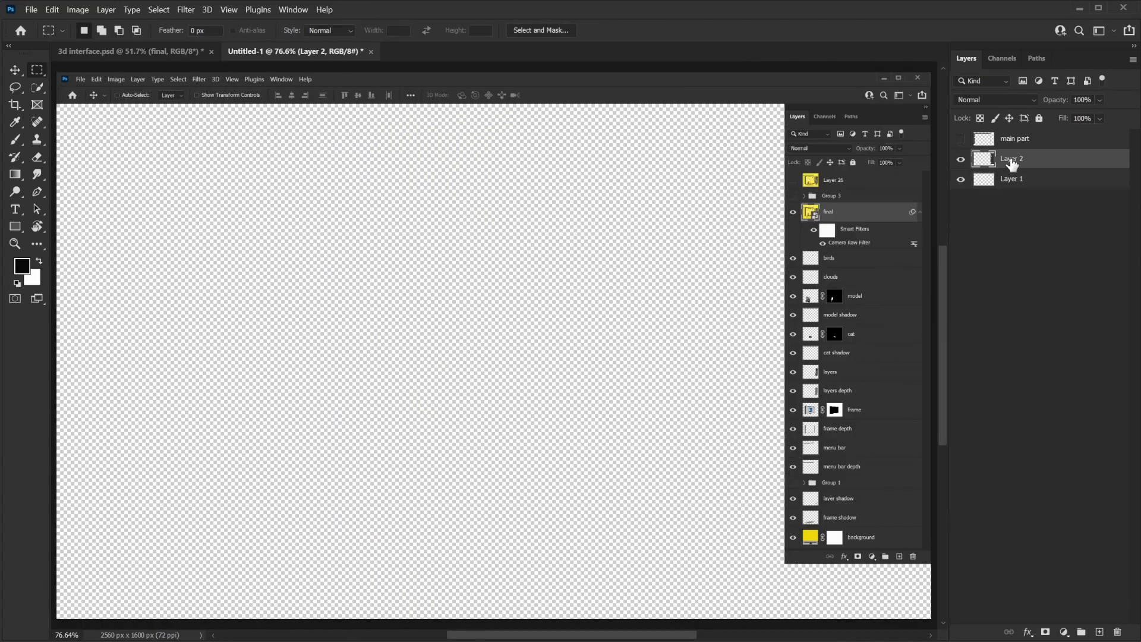
{"action": "double_click", "coordinate": [1008, 158]}
{"action": "type", "text": "layers"}
{"action": "key", "text": "Return"}
Check the content of Layer 1 by toggling its visibility and rename it "top part".
{"action": "left_click", "coordinate": [1015, 186]}
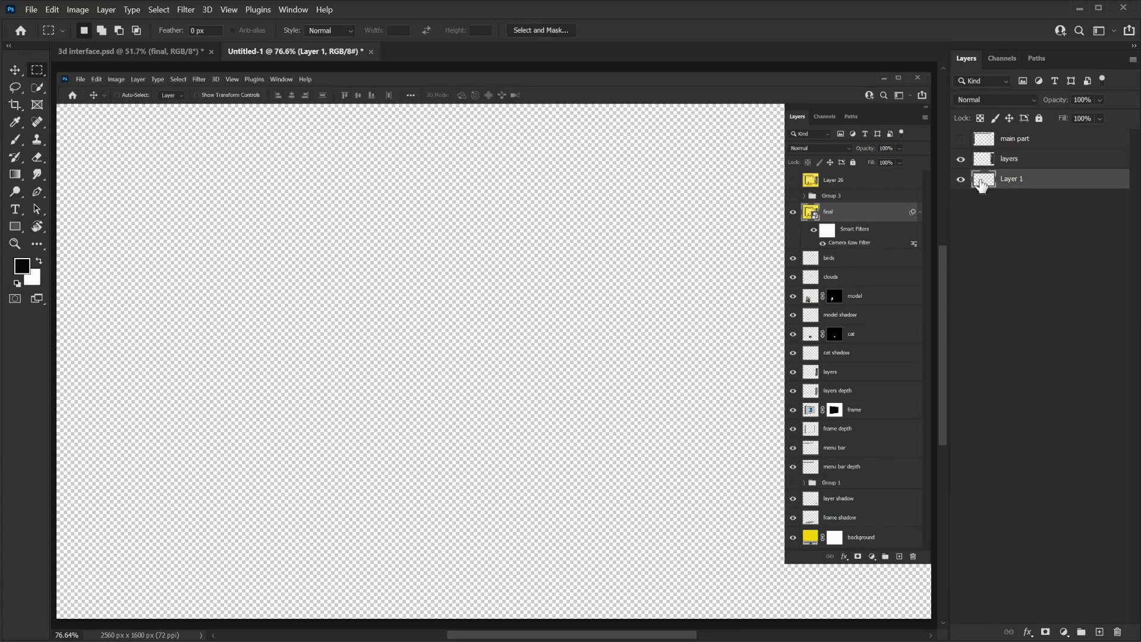
{"action": "left_click", "coordinate": [962, 179]}
{"action": "left_click", "coordinate": [961, 180]}
{"action": "double_click", "coordinate": [1012, 179]}
{"action": "key", "text": "Return"}
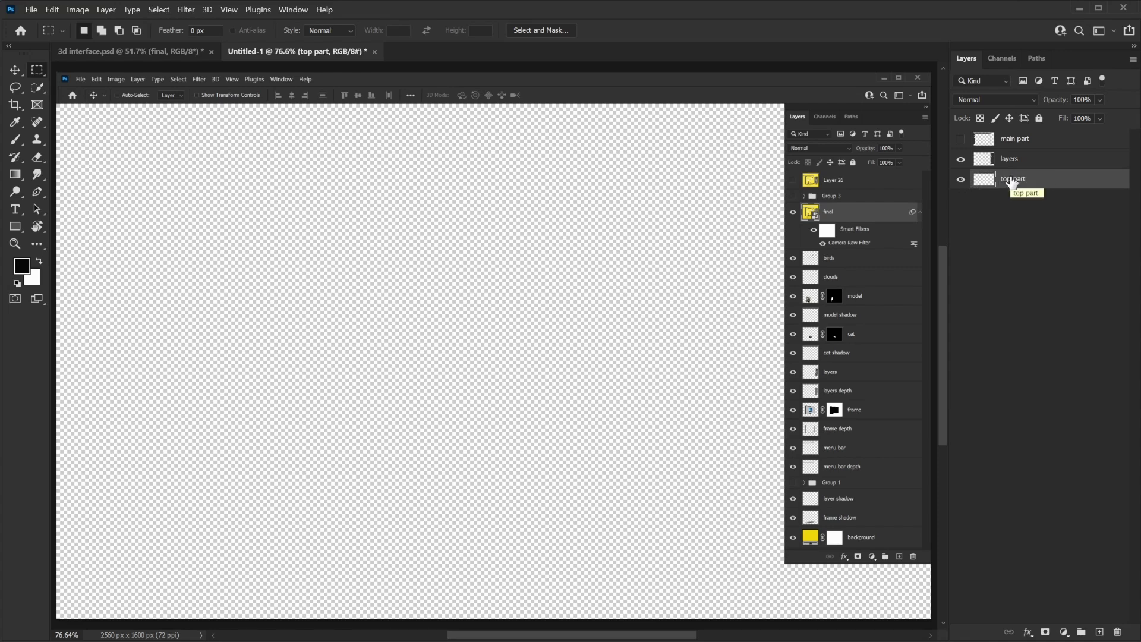
Leave only the "main part" layer visible and move its frame to the middle of the canvas.
{"action": "left_click", "coordinate": [961, 159]}
{"action": "left_click", "coordinate": [960, 179]}
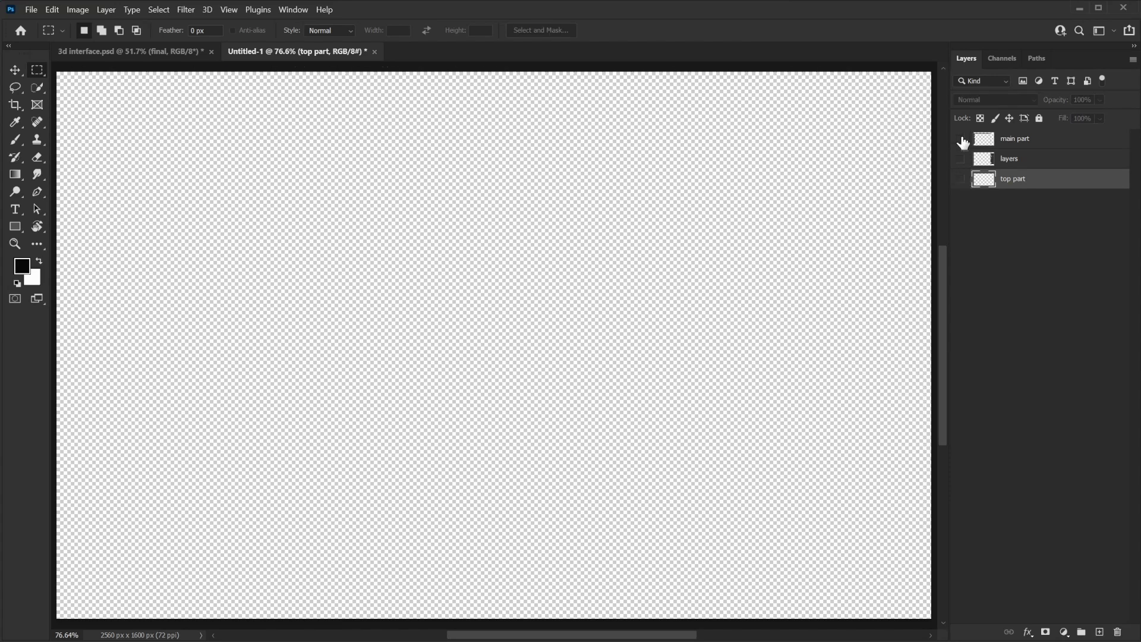
{"action": "left_click", "coordinate": [961, 139]}
{"action": "left_click", "coordinate": [1023, 140]}
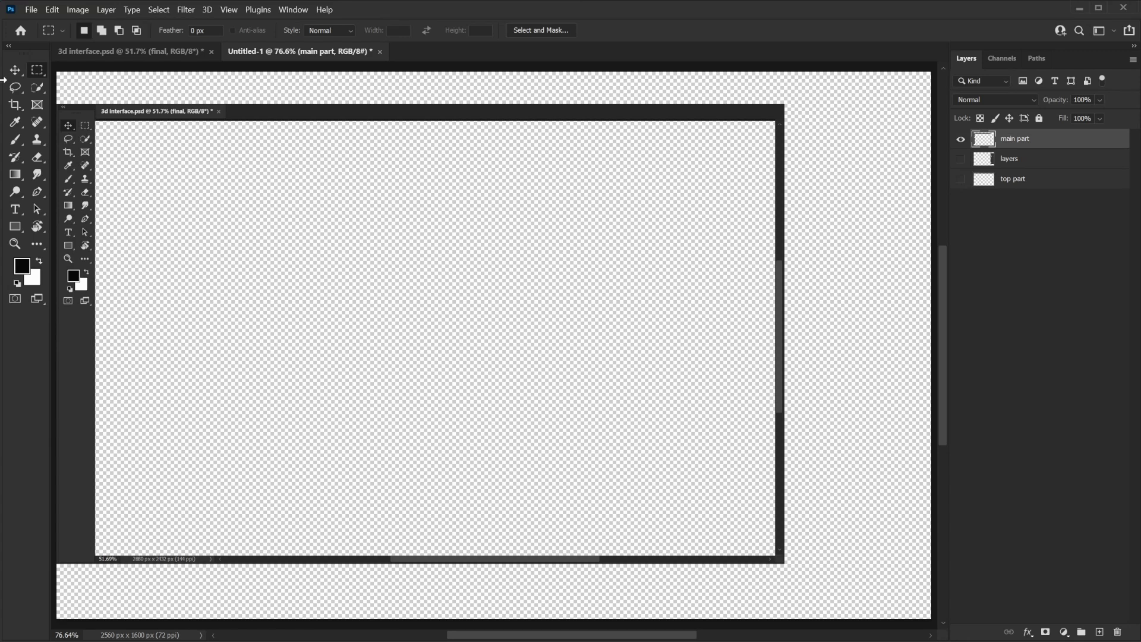
{"action": "left_click", "coordinate": [18, 70]}
{"action": "left_click_drag", "start_coordinate": [257, 228], "coordinate": [328, 241]}
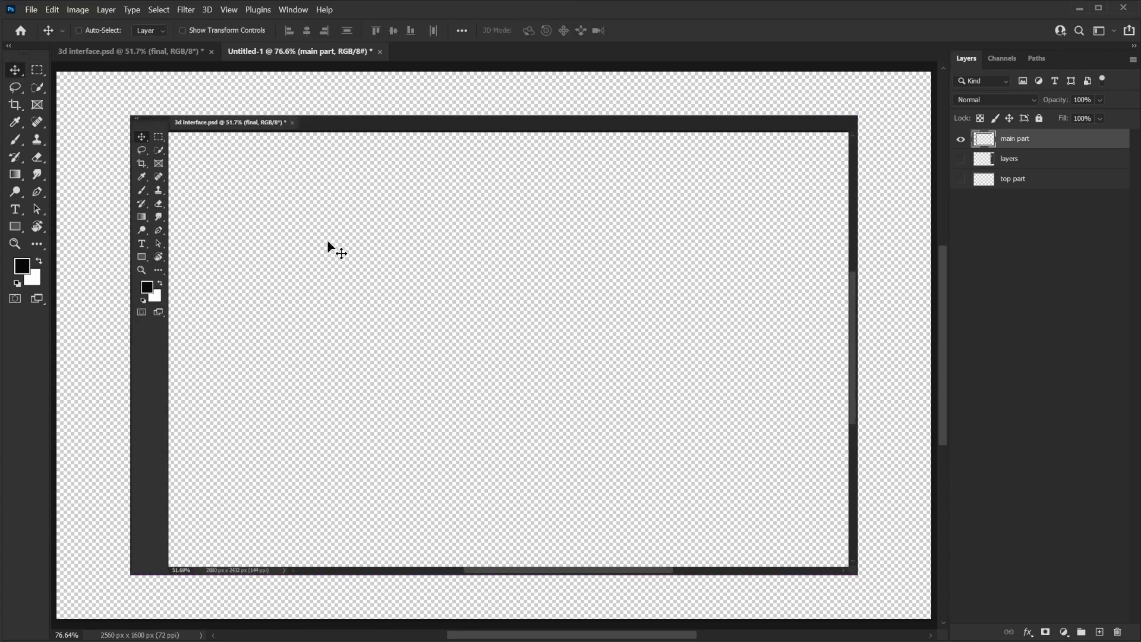
Extend the canvas above and below with the Crop tool to a size of 2560 x 2036 px.
{"action": "key", "text": "ctrl+minus"}
{"action": "key", "text": "ctrl+minus"}
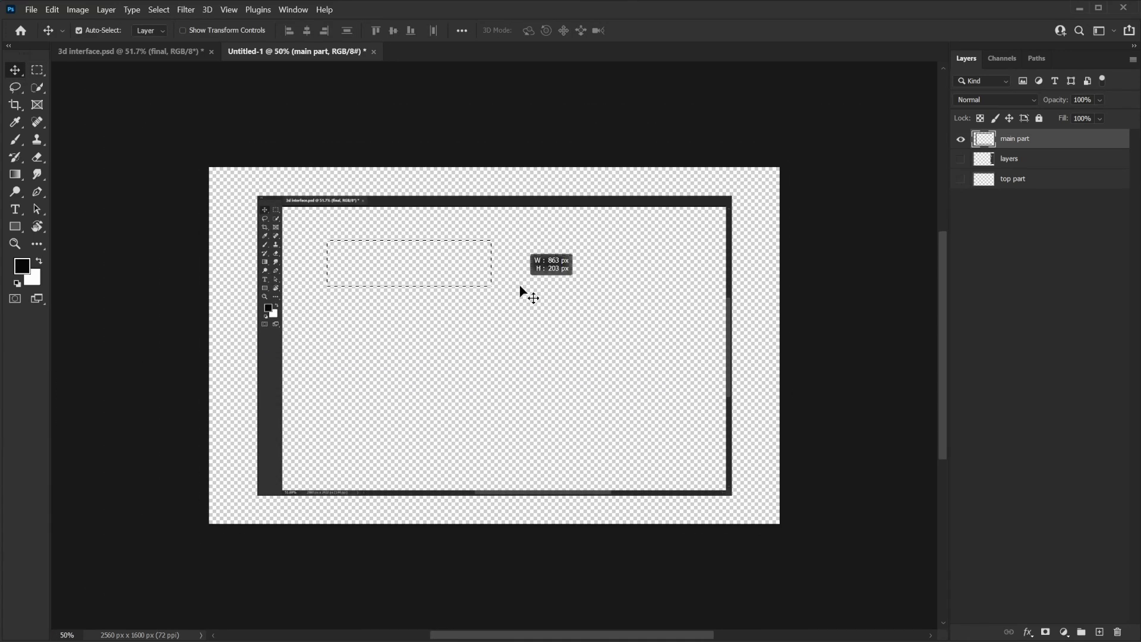
{"action": "left_click", "coordinate": [15, 105]}
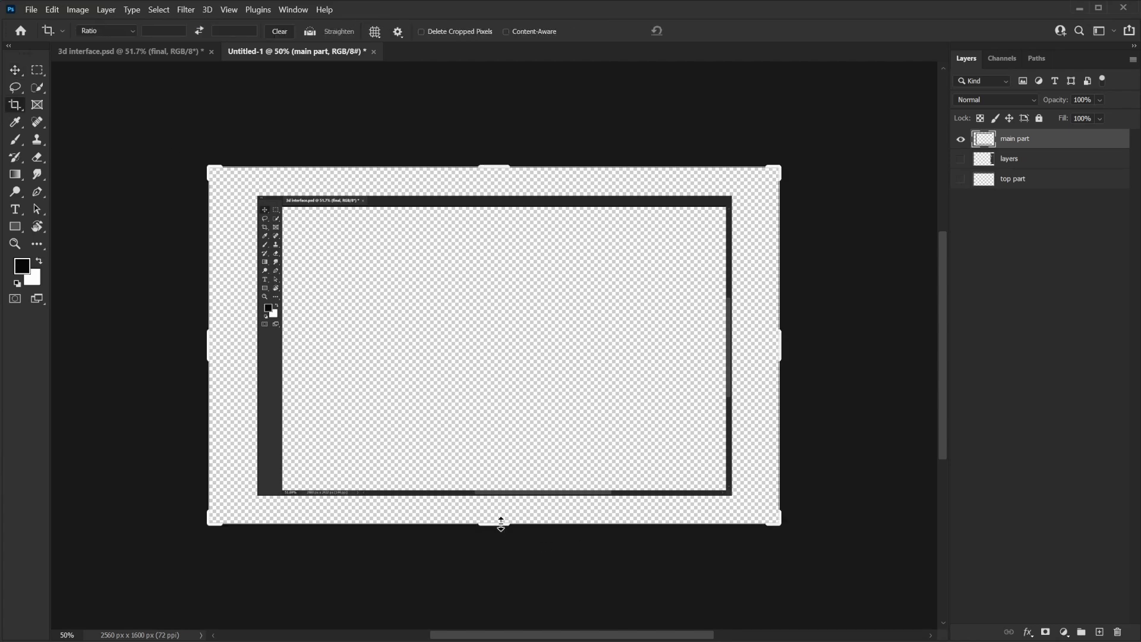
{"action": "left_click_drag", "start_coordinate": [500, 523], "coordinate": [500, 552]}
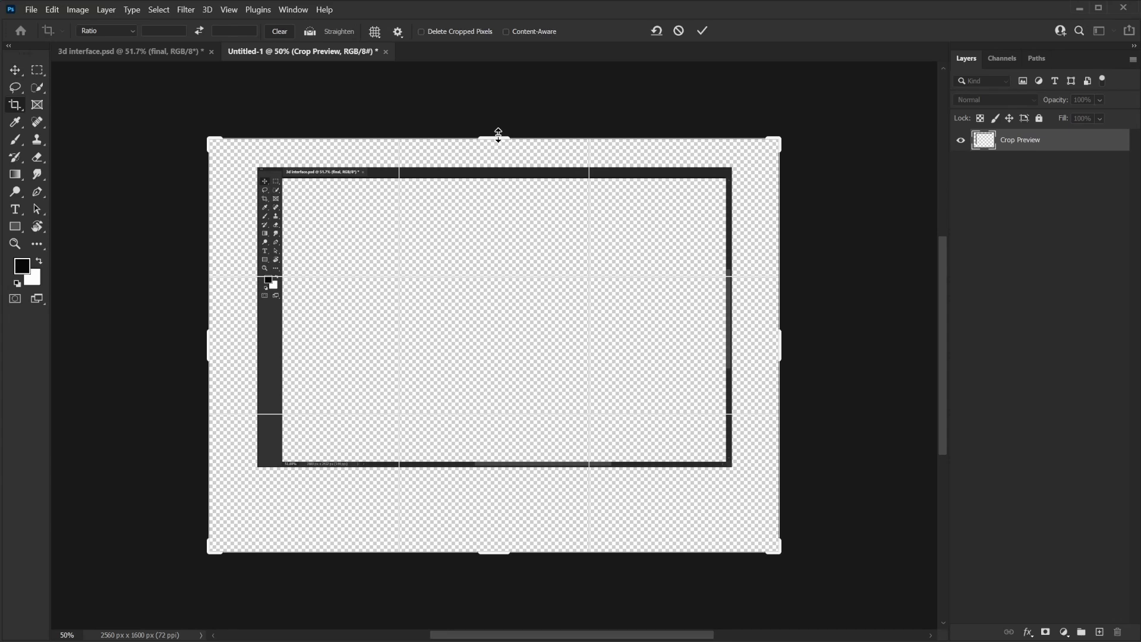
{"action": "left_click_drag", "start_coordinate": [499, 136], "coordinate": [500, 116]}
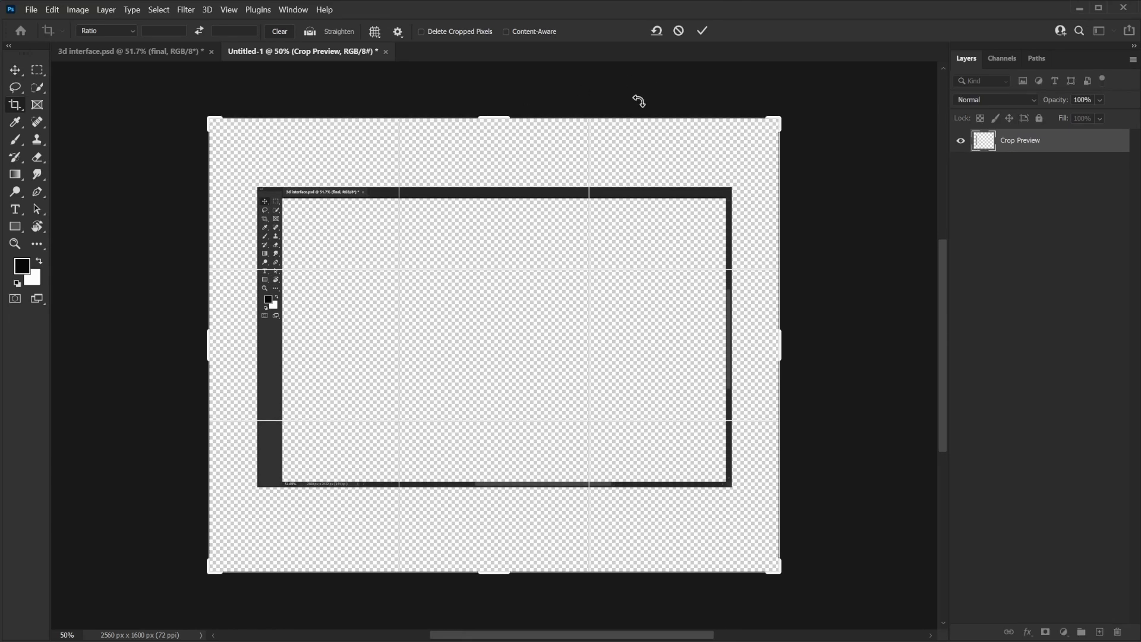
{"action": "left_click", "coordinate": [702, 31]}
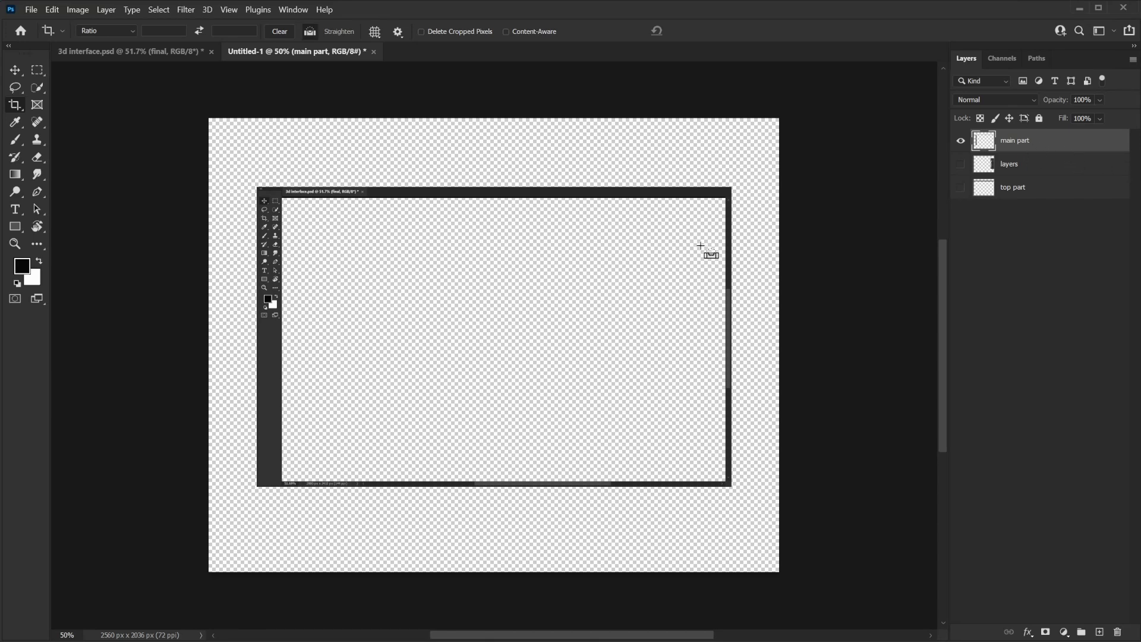
Try a Perspective transform on "main part" that shortens its right edge and lengthens its left edge, and undo it.
{"action": "key", "text": "ctrl+t"}
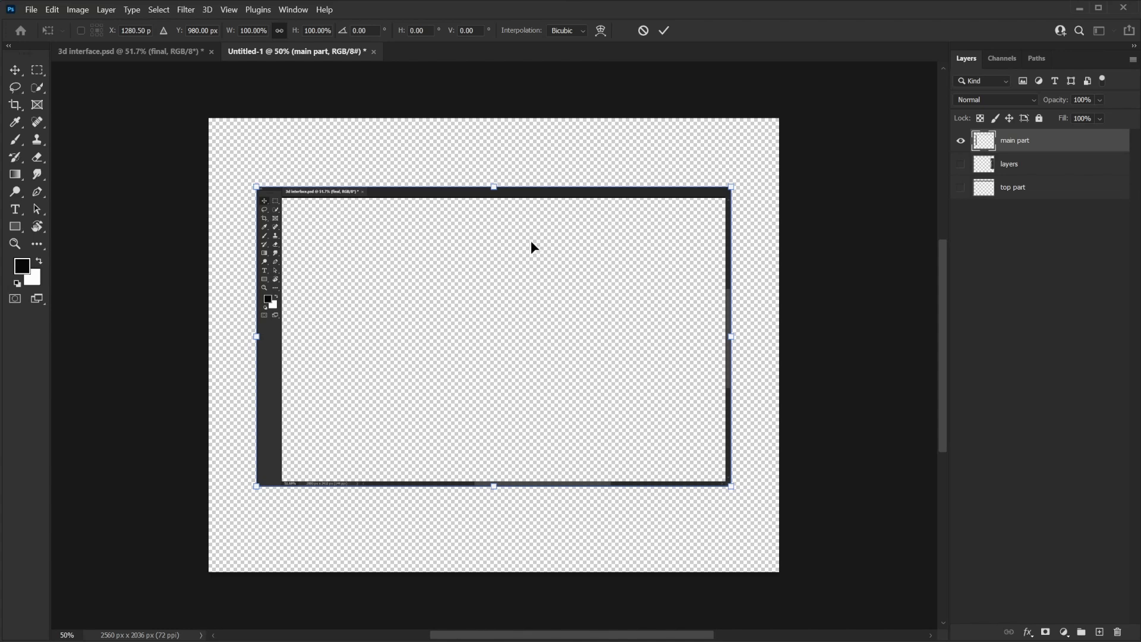
{"action": "right_click", "coordinate": [480, 252]}
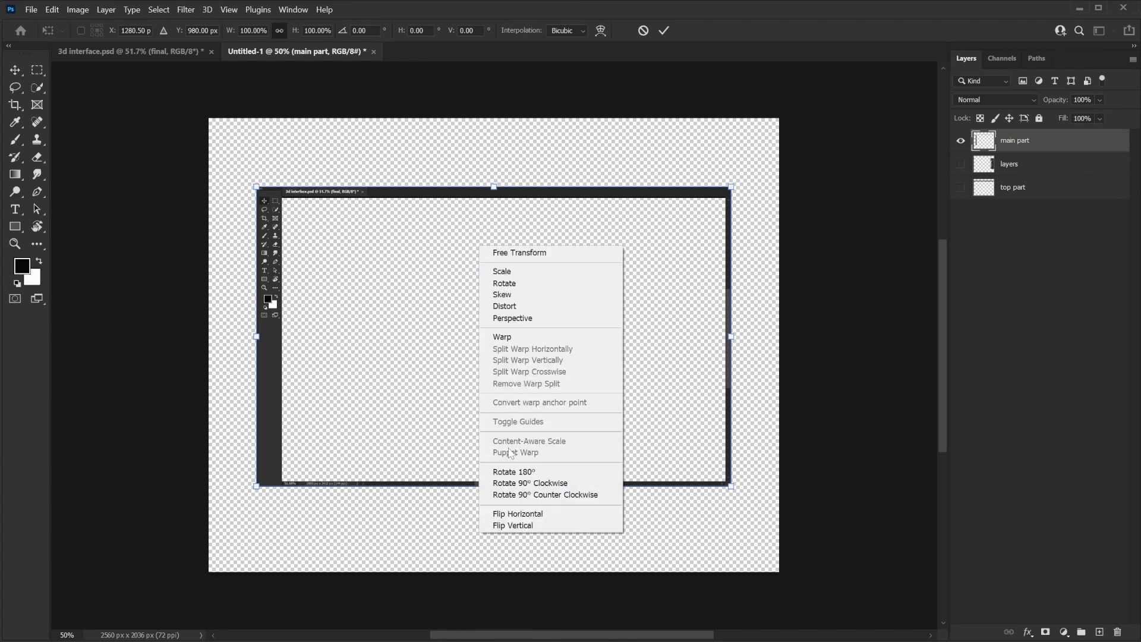
{"action": "left_click", "coordinate": [513, 321]}
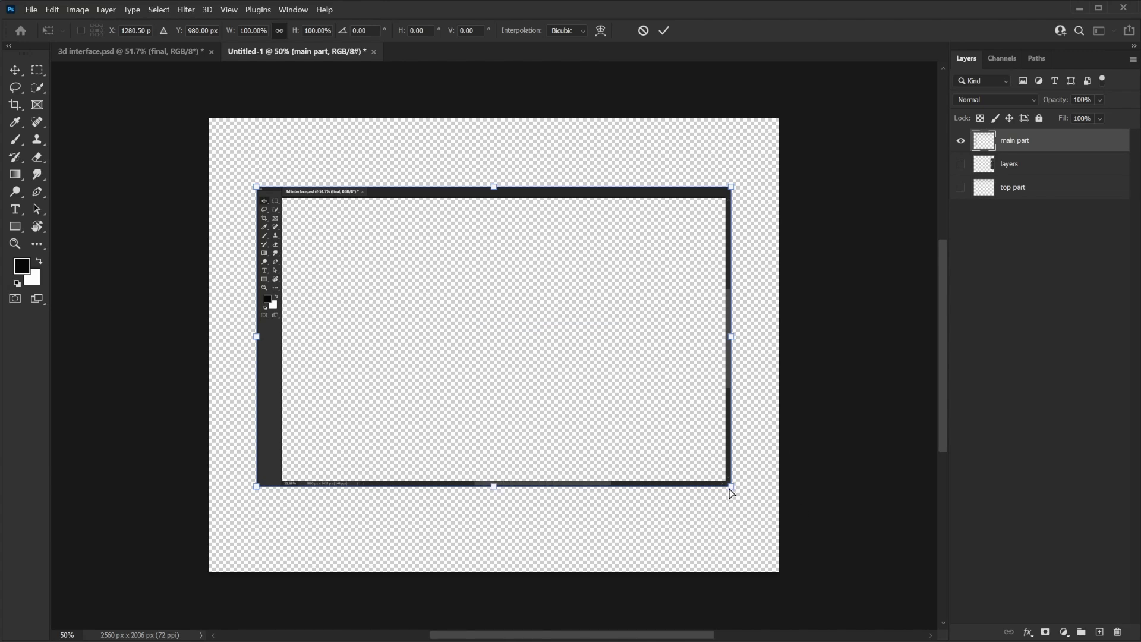
{"action": "left_click_drag", "start_coordinate": [731, 488], "coordinate": [731, 458]}
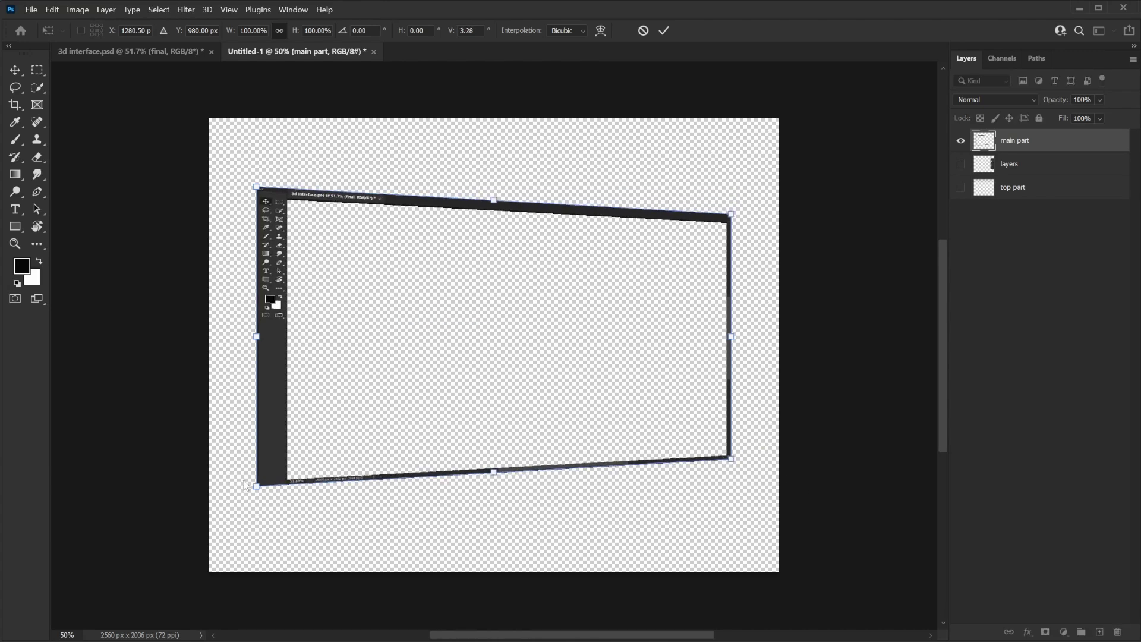
{"action": "left_click_drag", "start_coordinate": [258, 487], "coordinate": [262, 541]}
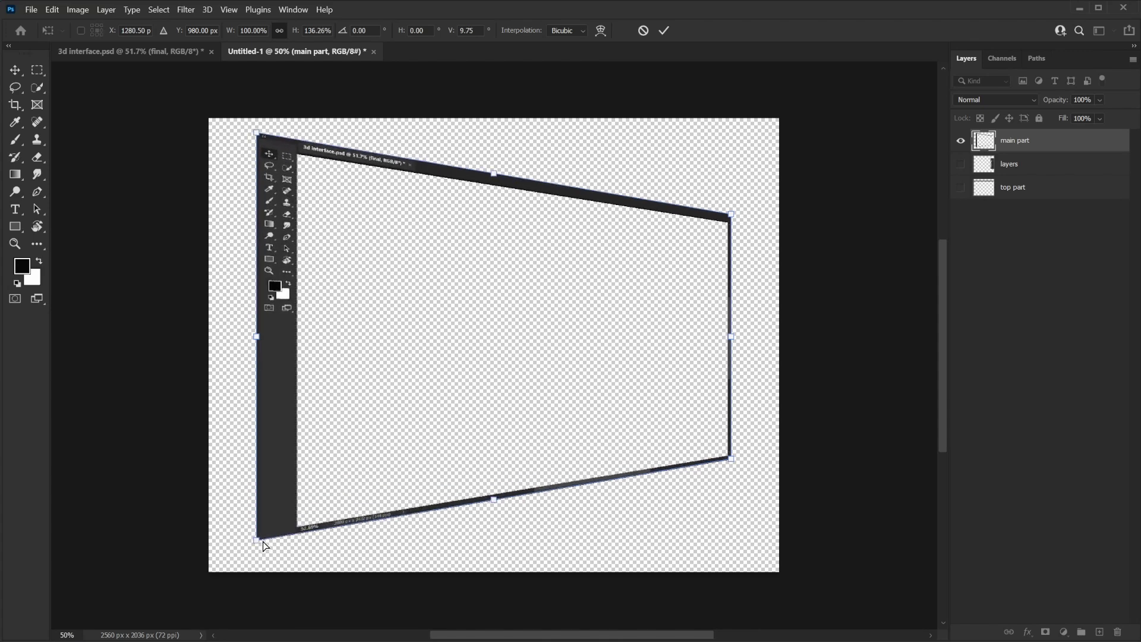
{"action": "left_click", "coordinate": [664, 30]}
{"action": "key", "text": "c"}
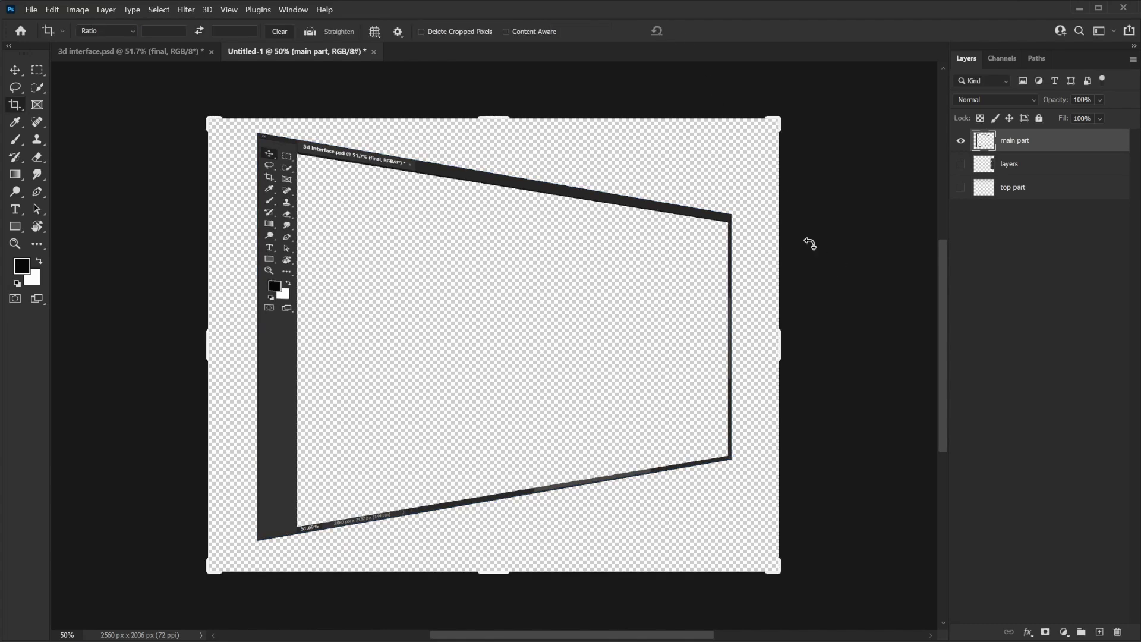
{"action": "key", "text": "ctrl+z"}
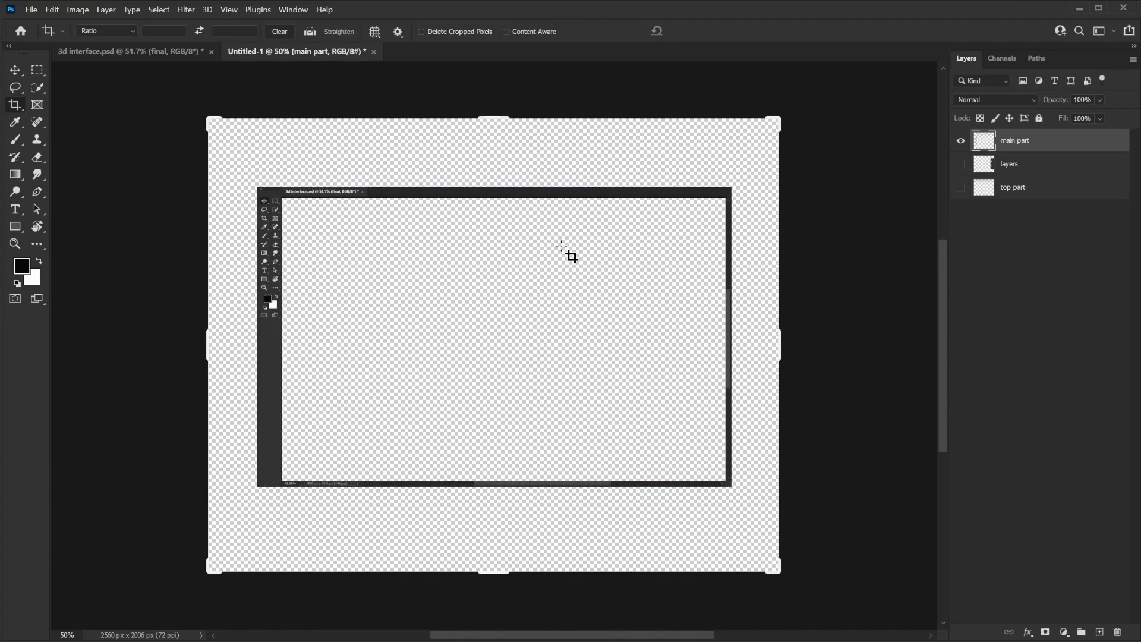
Distort the "main part" frame by its individual corners, making the left edge taller and the right edge shorter.
{"action": "key", "text": "ctrl+t"}
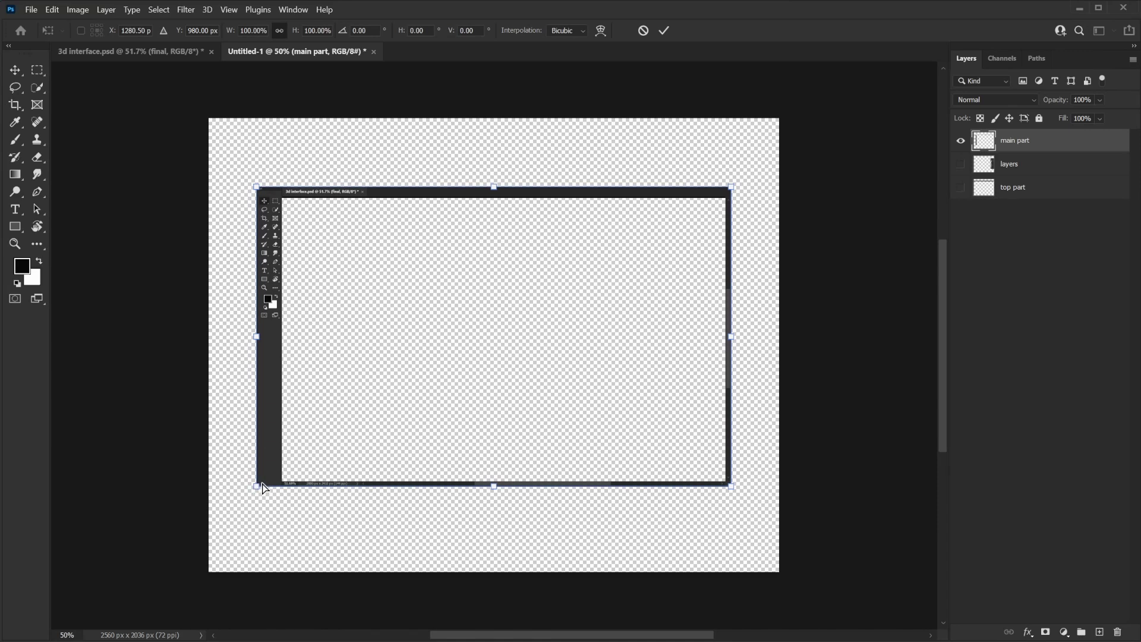
{"action": "left_click_drag", "start_coordinate": [256, 486], "coordinate": [254, 513]}
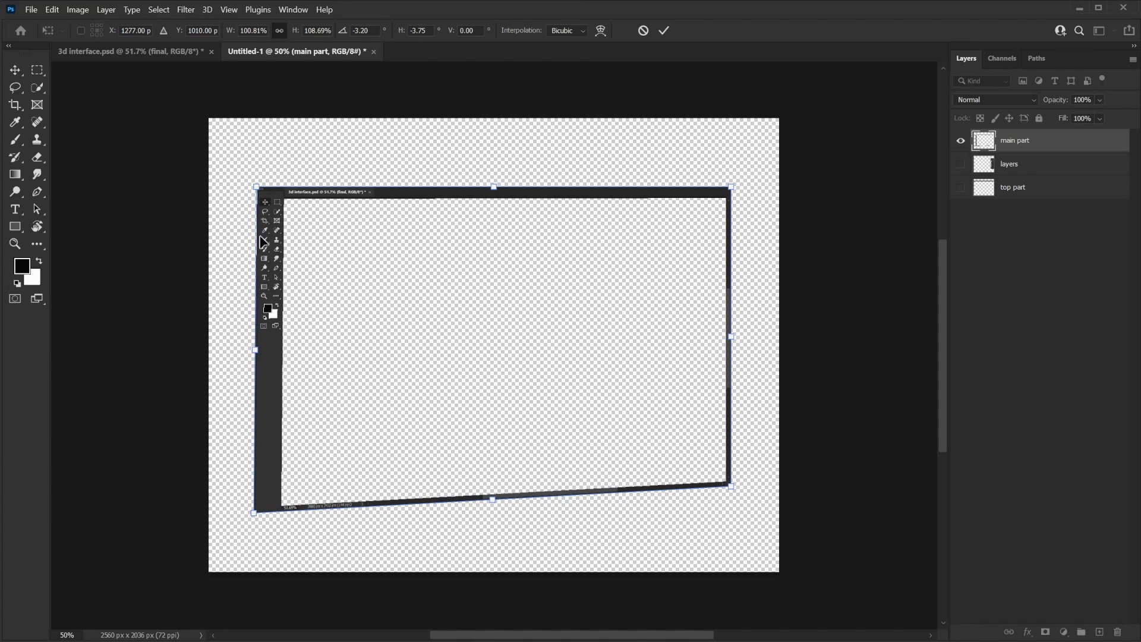
{"action": "left_click_drag", "start_coordinate": [260, 188], "coordinate": [259, 143]}
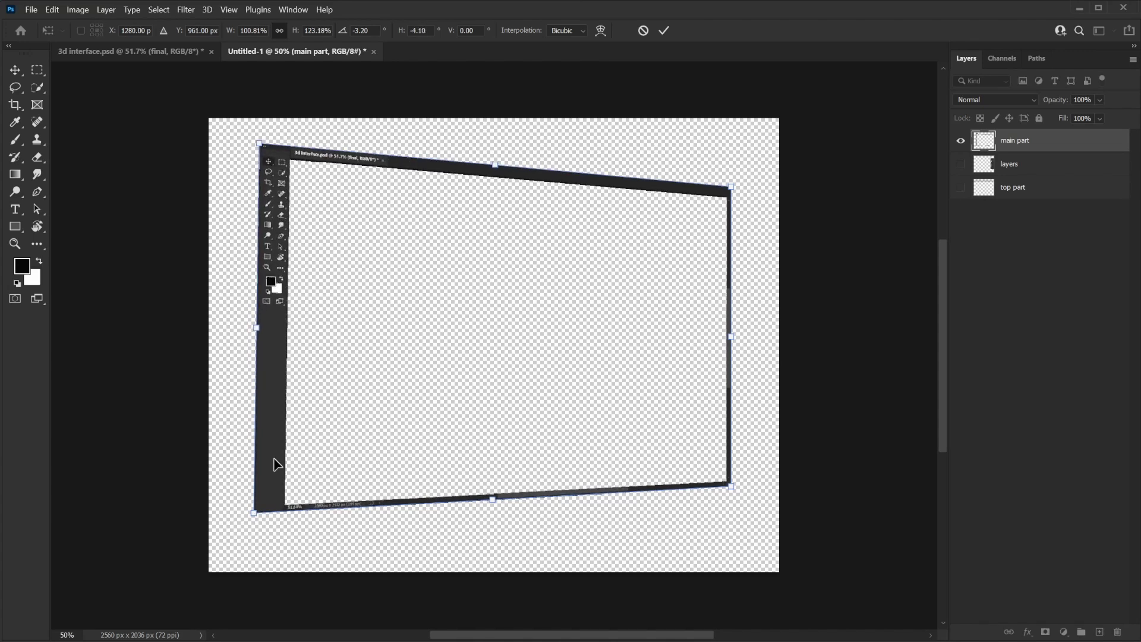
{"action": "left_click_drag", "start_coordinate": [252, 514], "coordinate": [256, 545]}
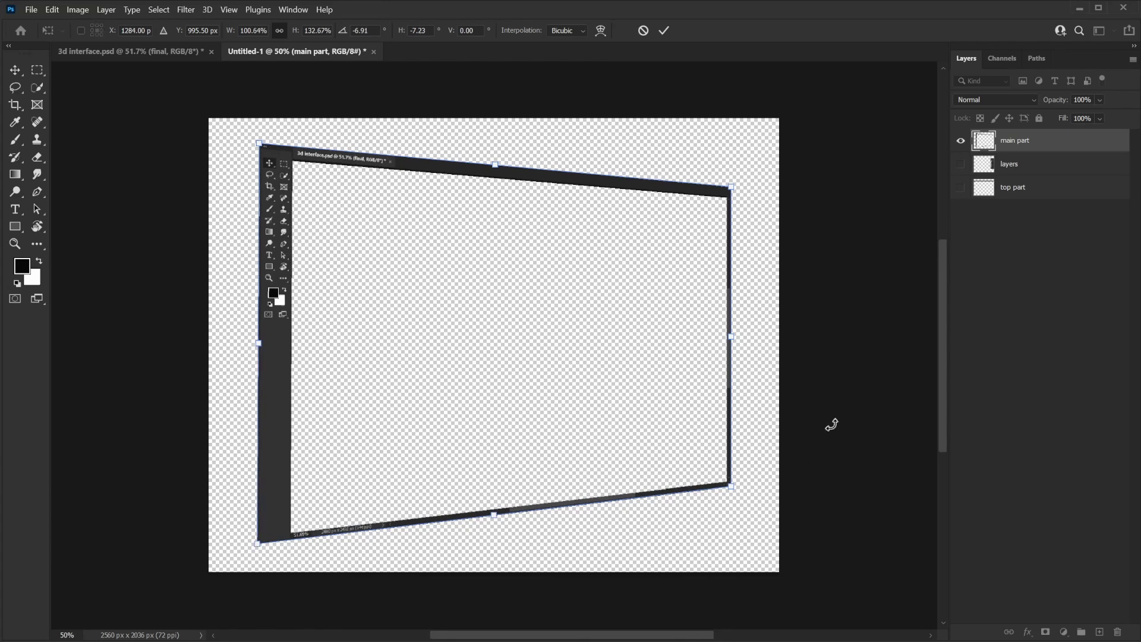
{"action": "left_click_drag", "start_coordinate": [732, 488], "coordinate": [725, 472]}
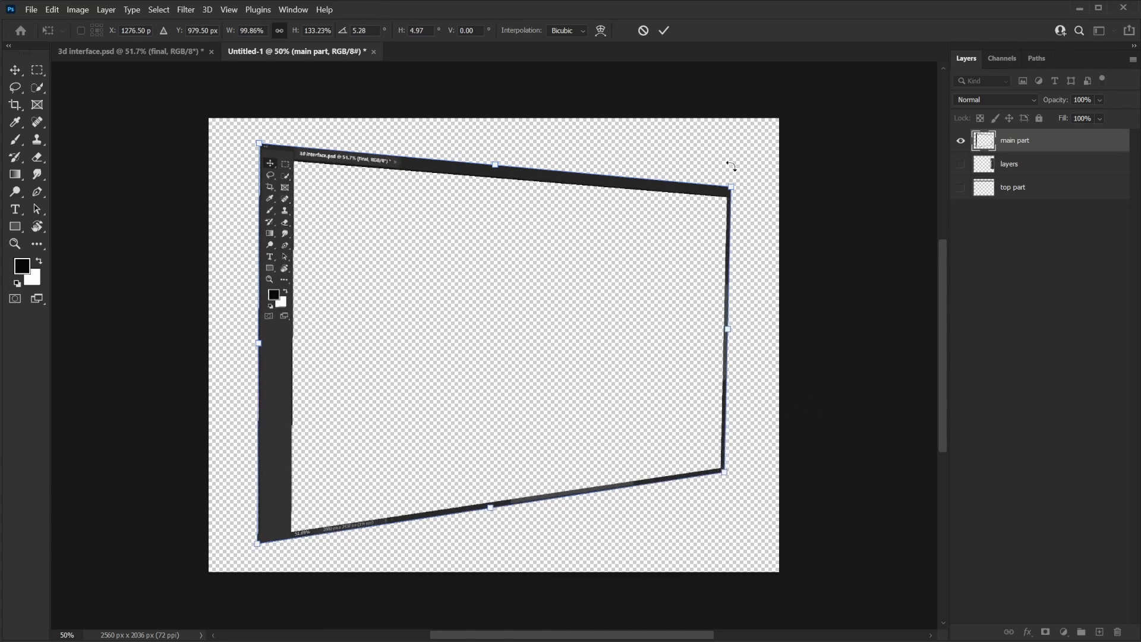
{"action": "left_click_drag", "start_coordinate": [731, 192], "coordinate": [718, 192]}
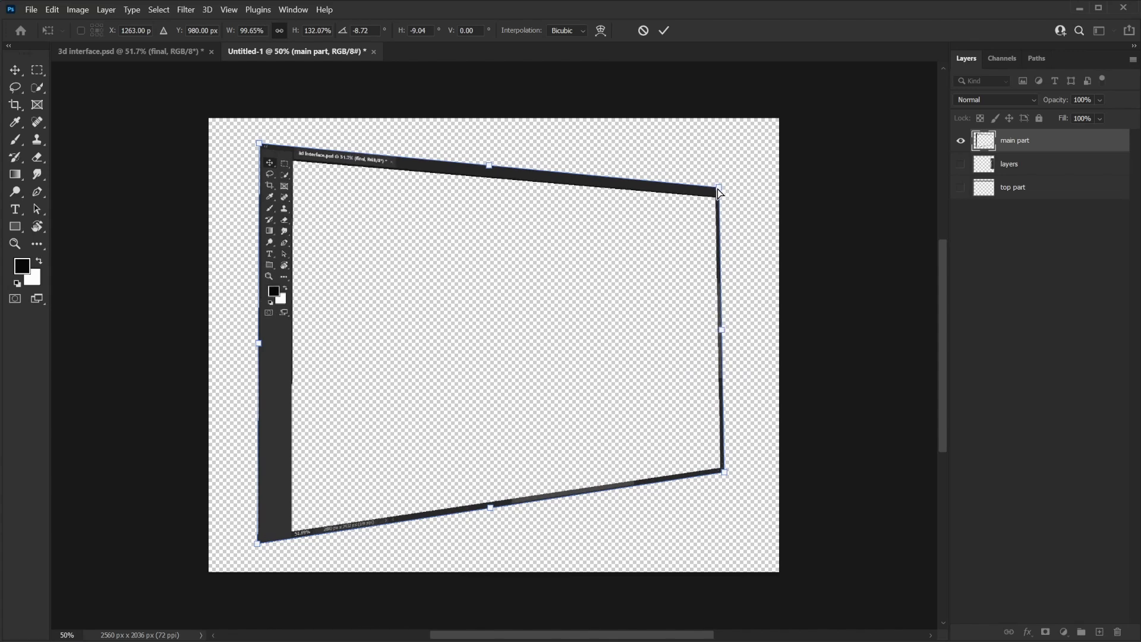
{"action": "left_click", "coordinate": [664, 30]}
{"action": "key", "text": "c"}
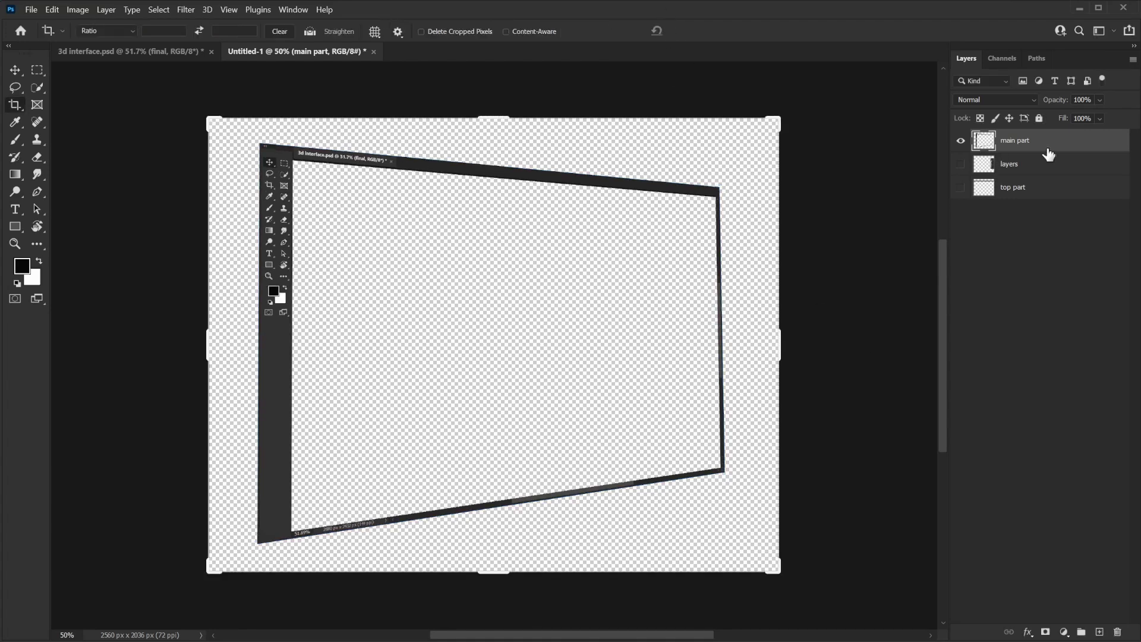
Scale the "main part" frame down to about 78% and reposition it left of the canvas centre.
{"action": "key", "text": "ctrl+t"}
{"action": "left_click_drag", "start_coordinate": [724, 544], "coordinate": [627, 453]}
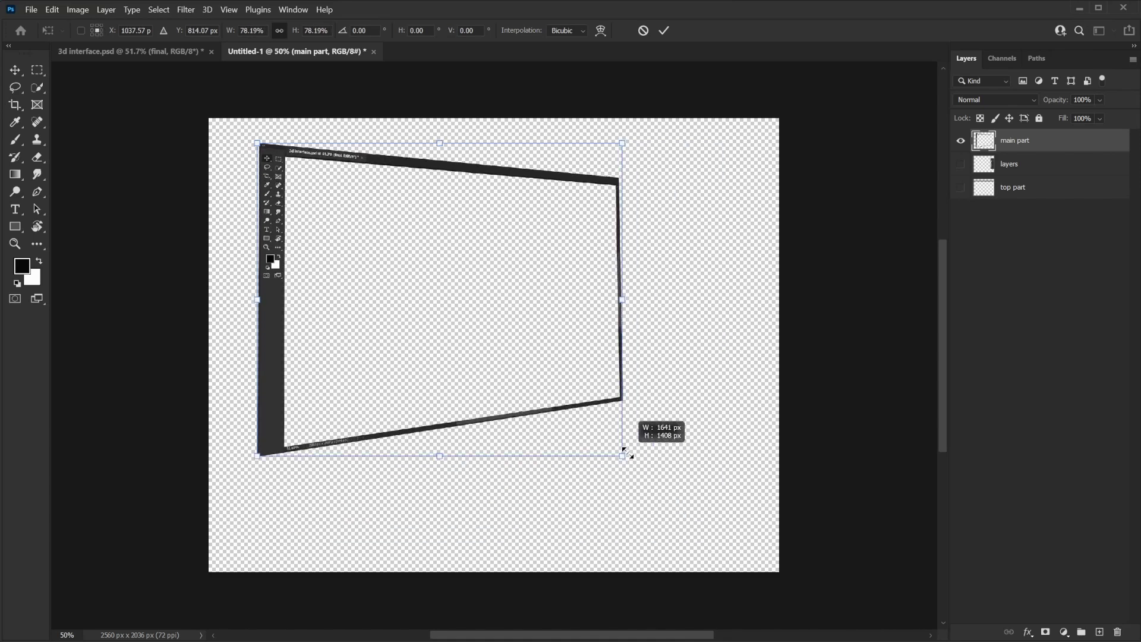
{"action": "left_click_drag", "start_coordinate": [523, 334], "coordinate": [543, 390]}
{"action": "key", "text": "Return"}
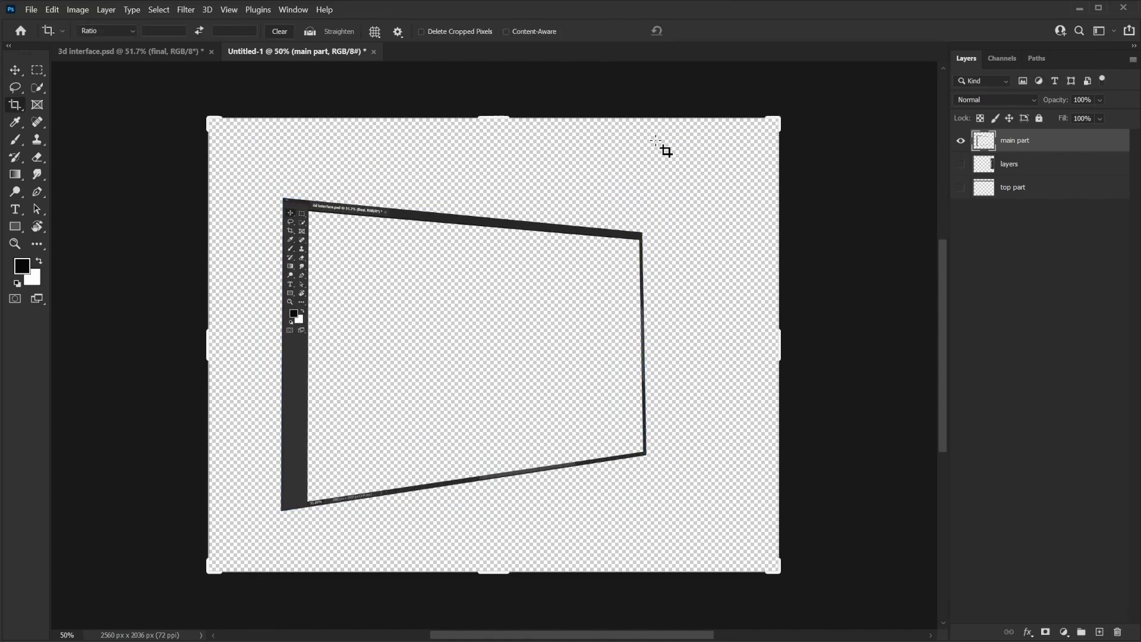
Select the "layers" layer and make it visible.
{"action": "left_click", "coordinate": [1013, 172]}
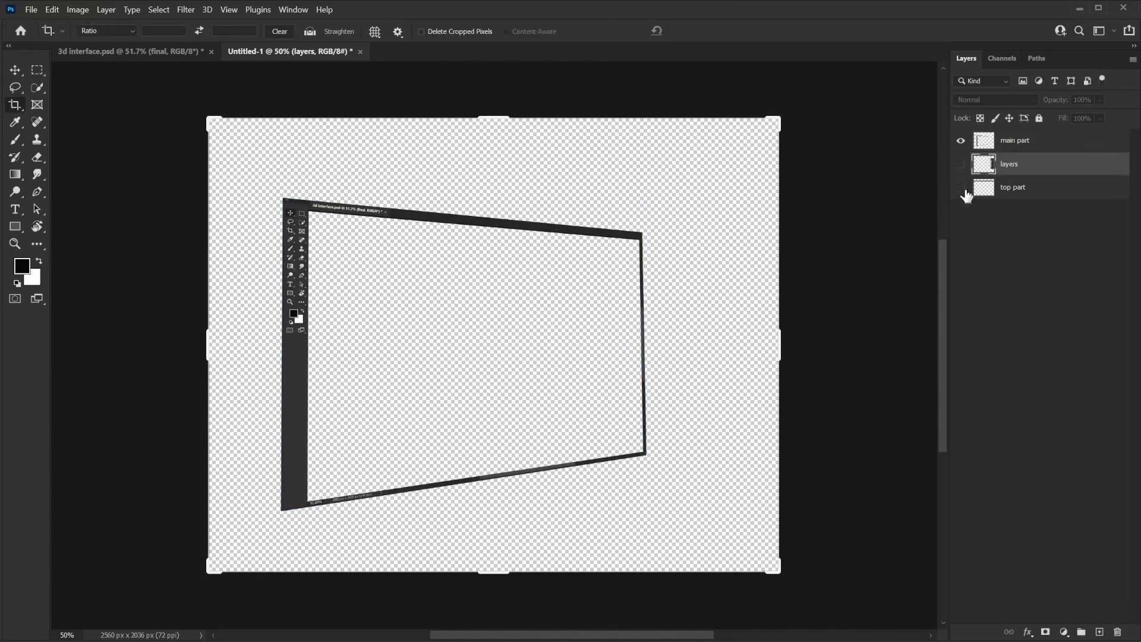
{"action": "left_click", "coordinate": [961, 164]}
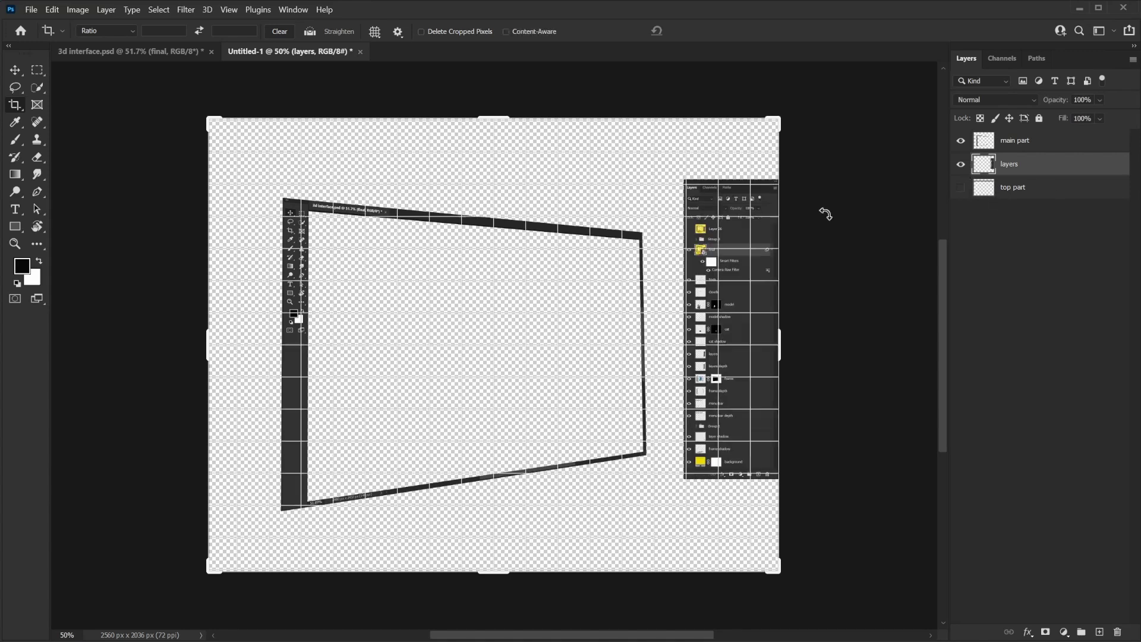
{"action": "key", "text": "ctrl+t"}
{"action": "right_click", "coordinate": [878, 249]}
{"action": "key", "text": "Escape"}
{"action": "key", "text": "Escape"}
Distort the Layers panel on the "layers" layer by its corners so it slants beside the frame in matching perspective.
{"action": "key", "text": "ctrl+t"}
{"action": "left_click_drag", "start_coordinate": [788, 287], "coordinate": [747, 509]}
{"action": "left_click_drag", "start_coordinate": [659, 506], "coordinate": [648, 516]}
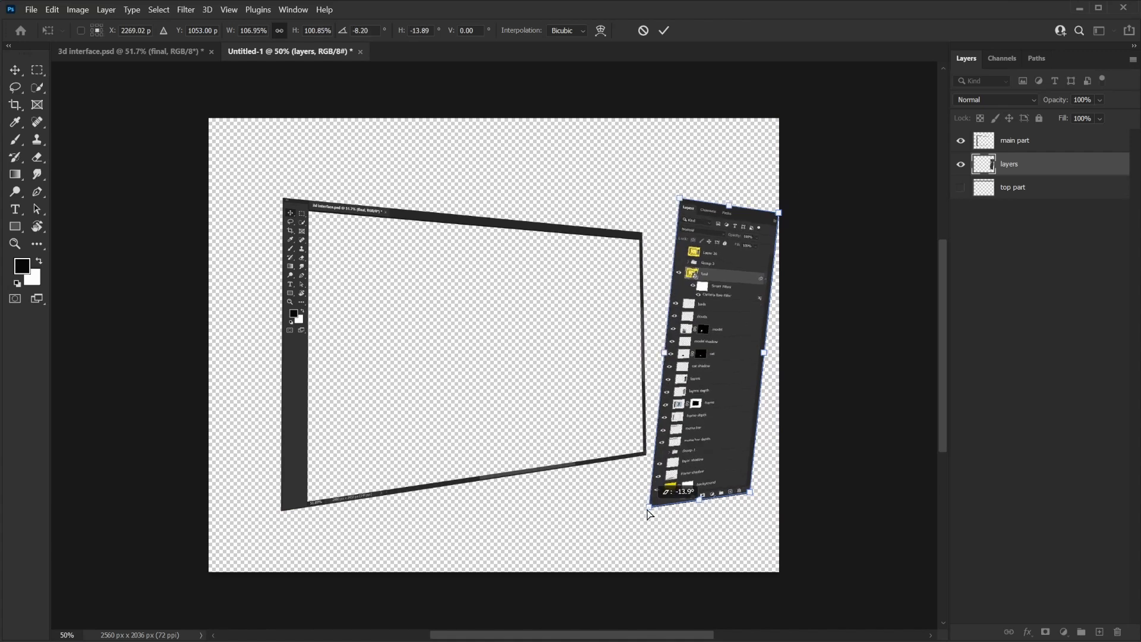
{"action": "mouse_move", "coordinate": [779, 212]}
{"action": "left_mouse_down"}
{"action": "mouse_move", "coordinate": [795, 208]}
{"action": "mouse_move", "coordinate": [775, 223]}
{"action": "left_mouse_up"}
{"action": "left_click", "coordinate": [664, 31]}
Make the "top part" layer visible and select it.
{"action": "left_click", "coordinate": [961, 188]}
{"action": "left_click", "coordinate": [1037, 189]}
{"action": "key", "text": "v"}
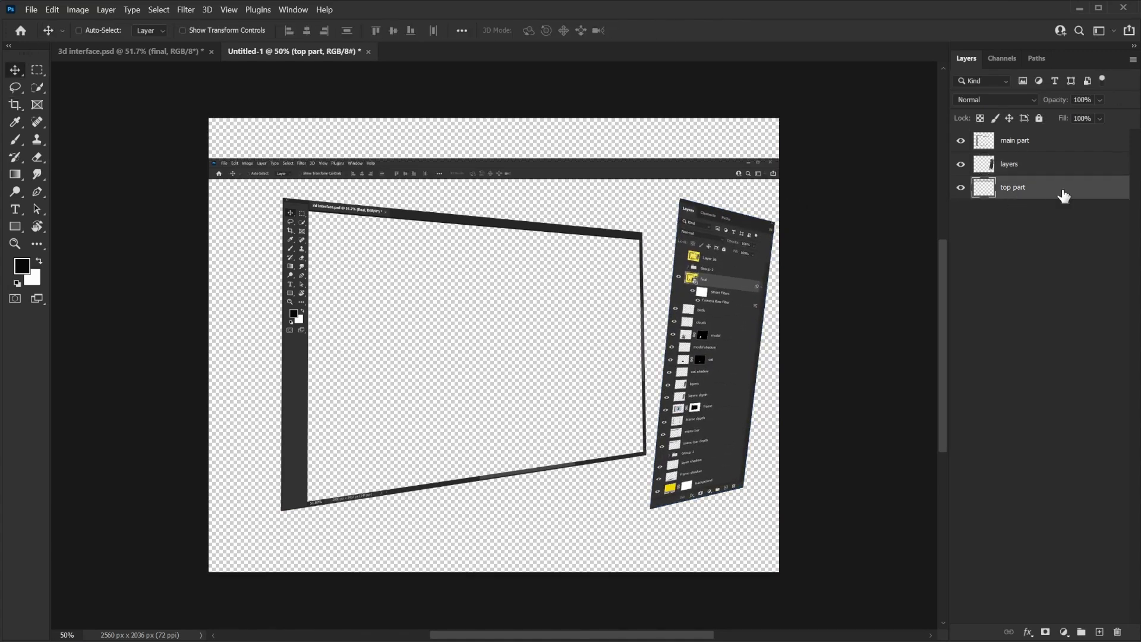
Distort the menu bar strip on "top part" into perspective above the frame, taller at its left end and narrower at its right.
{"action": "key", "text": "ctrl+t"}
{"action": "key", "text": "Escape"}
{"action": "key", "text": "m"}
{"action": "left_click_drag", "start_coordinate": [202, 134], "coordinate": [82, 62]}
{"action": "key", "text": "ctrl+t"}
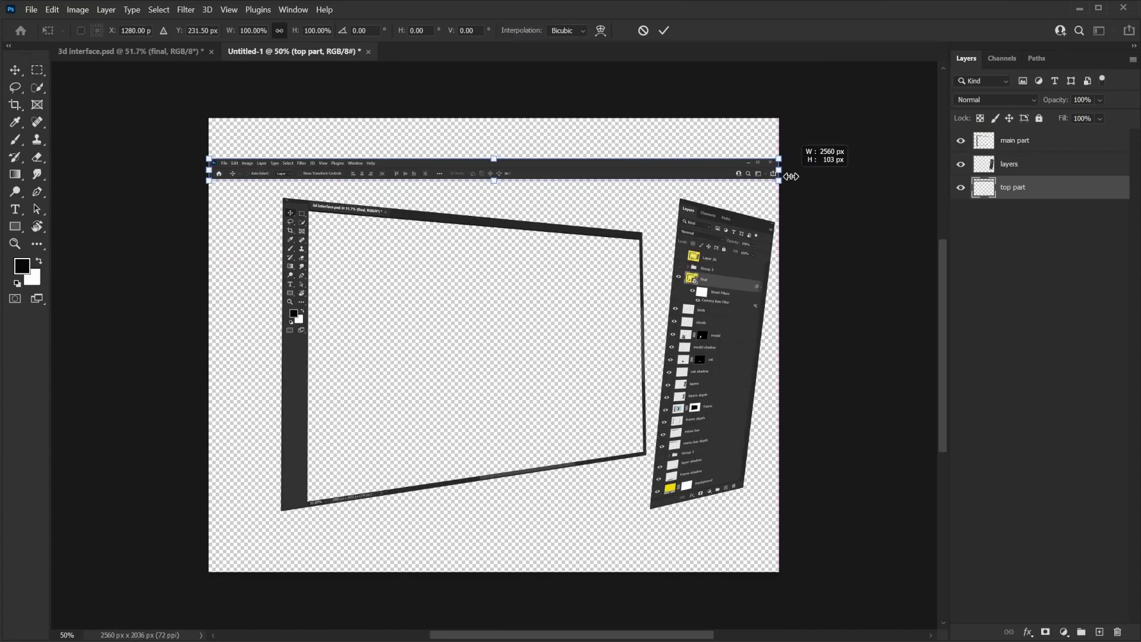
{"action": "left_click_drag", "start_coordinate": [800, 169], "coordinate": [689, 152]}
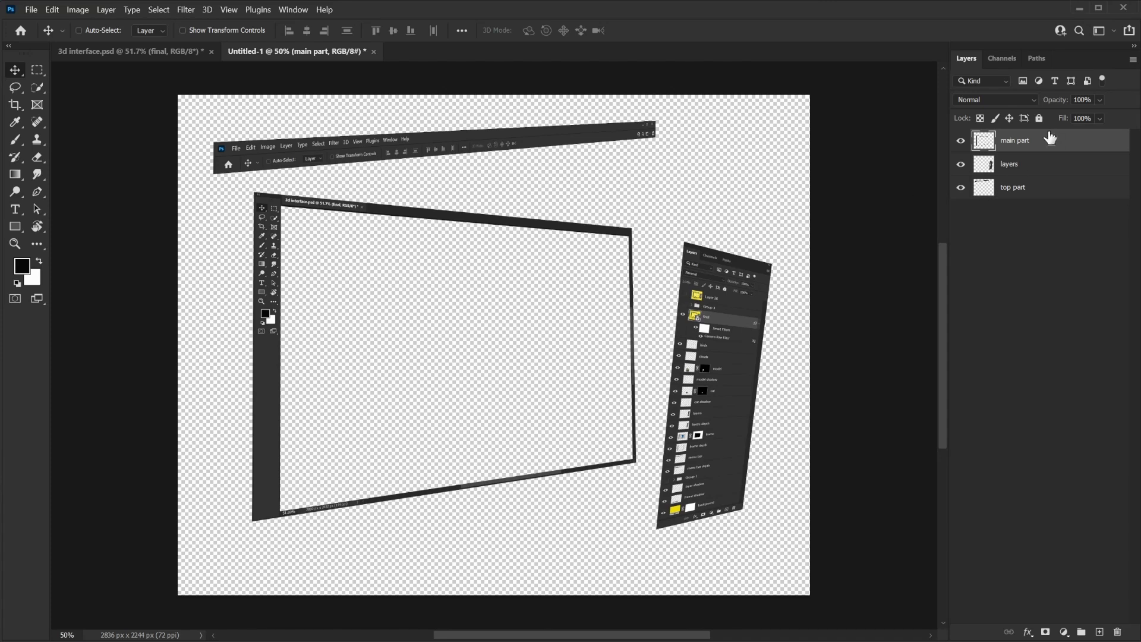
{"action": "left_click", "coordinate": [961, 142]}
{"action": "left_click", "coordinate": [961, 143]}
{"action": "left_click", "coordinate": [961, 142]}
{"action": "left_click", "coordinate": [961, 142]}
Create a new layer named "main part depth" and place it directly beneath "main part".
{"action": "left_click", "coordinate": [1100, 632]}
{"action": "double_click", "coordinate": [1011, 140]}
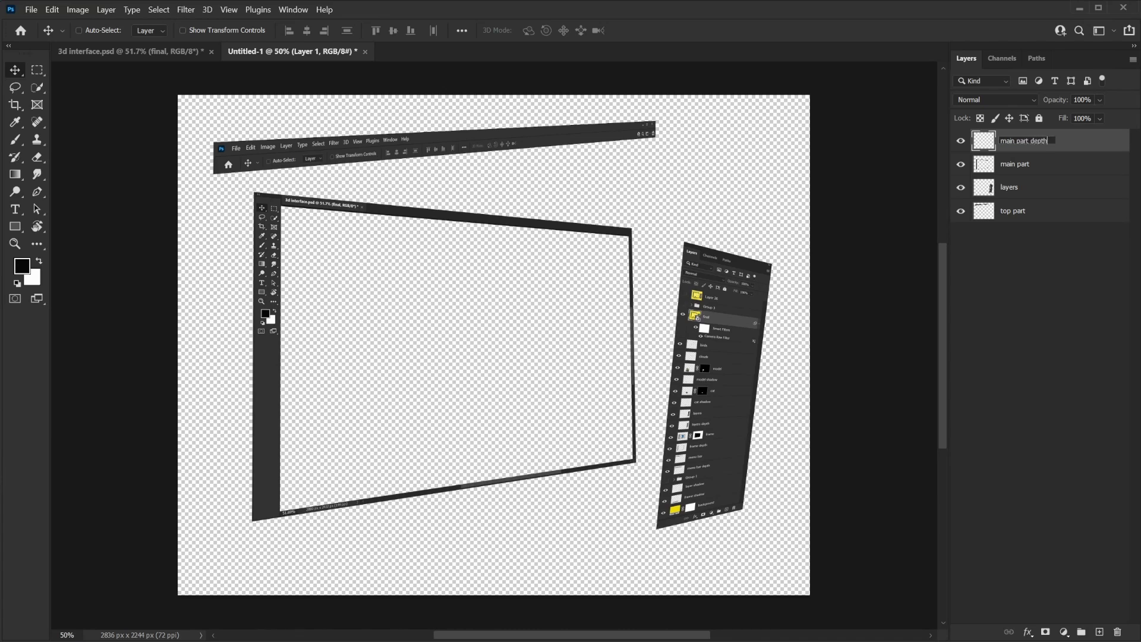
{"action": "type", "text": "main part depth"}
{"action": "key", "text": "Return"}
{"action": "left_click_drag", "start_coordinate": [1045, 145], "coordinate": [1041, 177]}
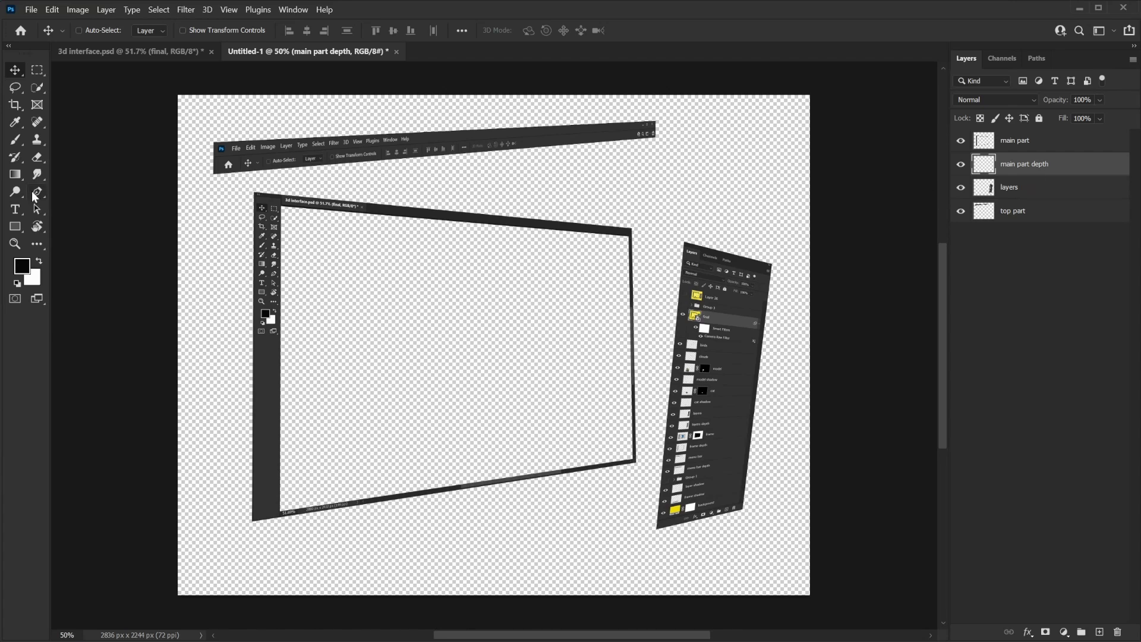
Outline a side face along the frame's full left edge with the Polygonal Lasso, extending slightly outward and closing behind the toolbar.
{"action": "left_click", "coordinate": [14, 89]}
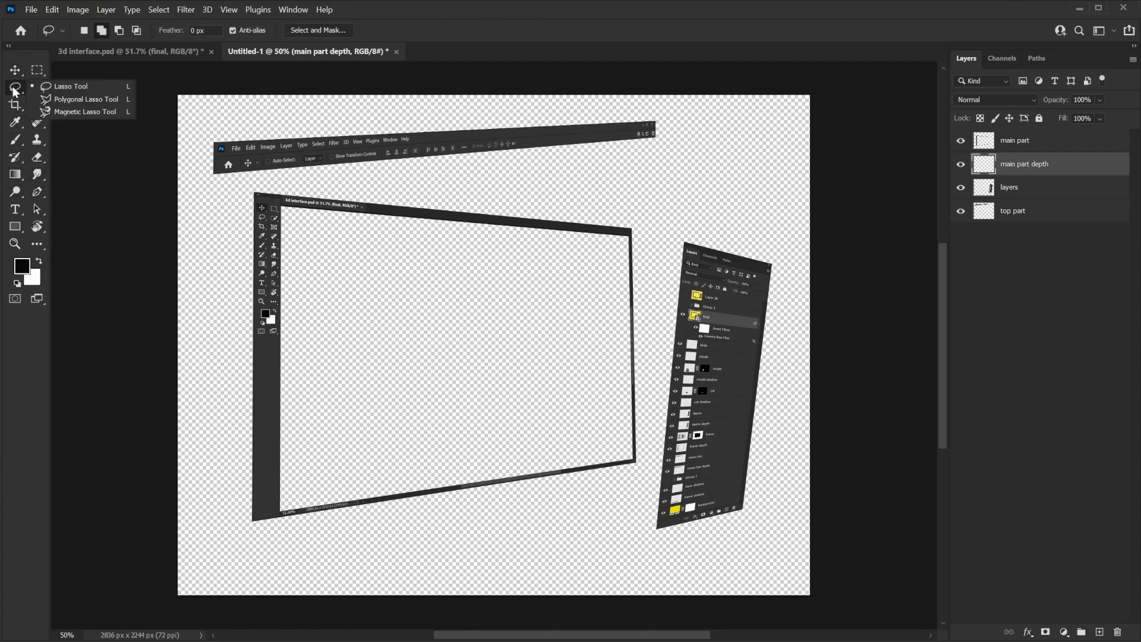
{"action": "left_click", "coordinate": [84, 99]}
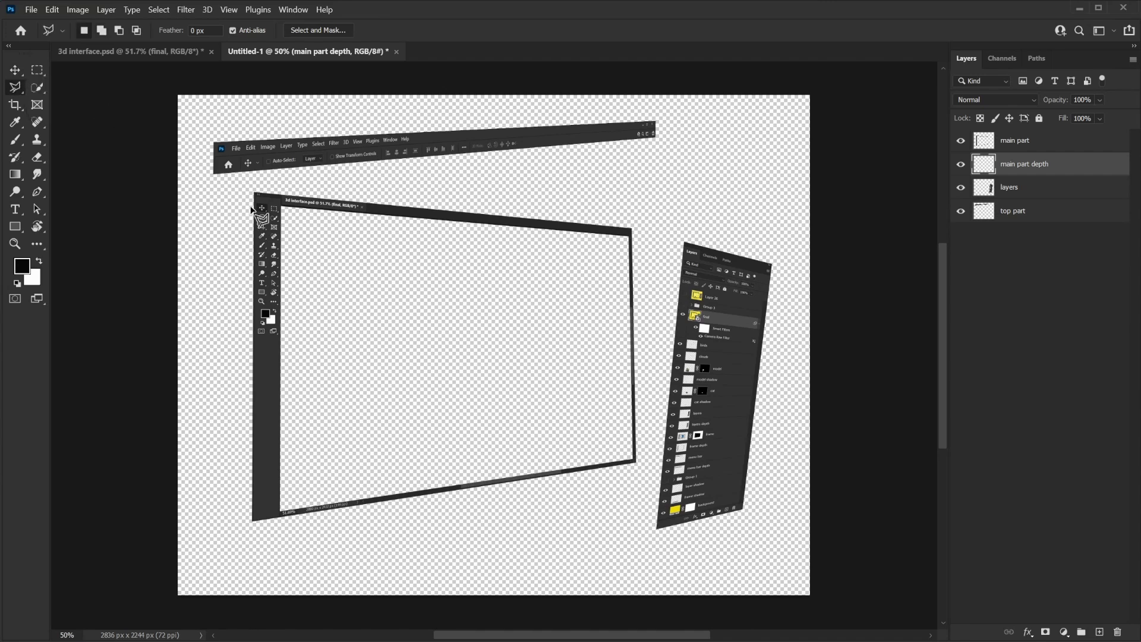
{"action": "key", "text": "ctrl+plus"}
{"action": "key", "text": "ctrl+plus"}
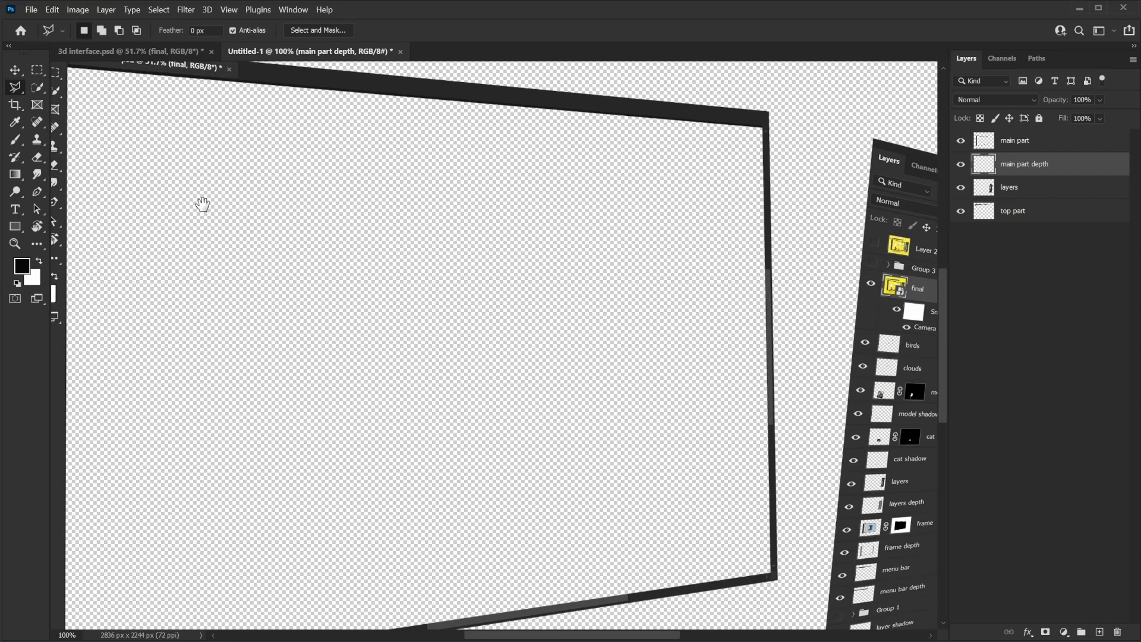
{"action": "left_click_drag", "start_coordinate": [202, 204], "coordinate": [519, 277]}
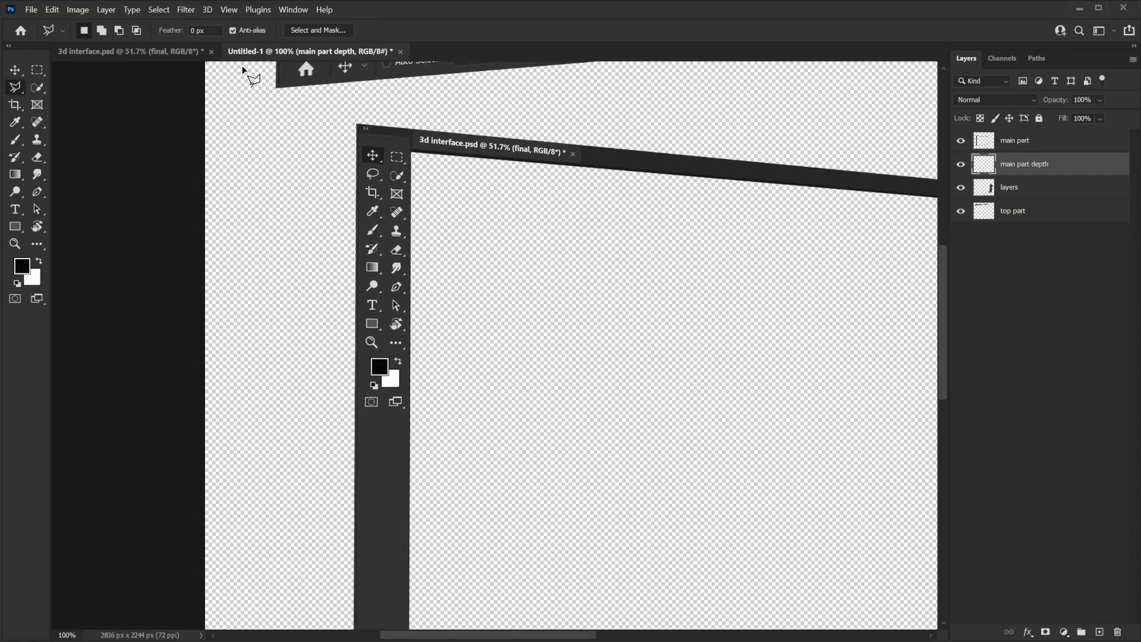
{"action": "left_click", "coordinate": [356, 125]}
{"action": "mouse_move", "coordinate": [326, 362]}
{"action": "left_mouse_down"}
{"action": "mouse_move", "coordinate": [321, 232]}
{"action": "mouse_move", "coordinate": [303, 436]}
{"action": "mouse_move", "coordinate": [303, 377]}
{"action": "left_mouse_up"}
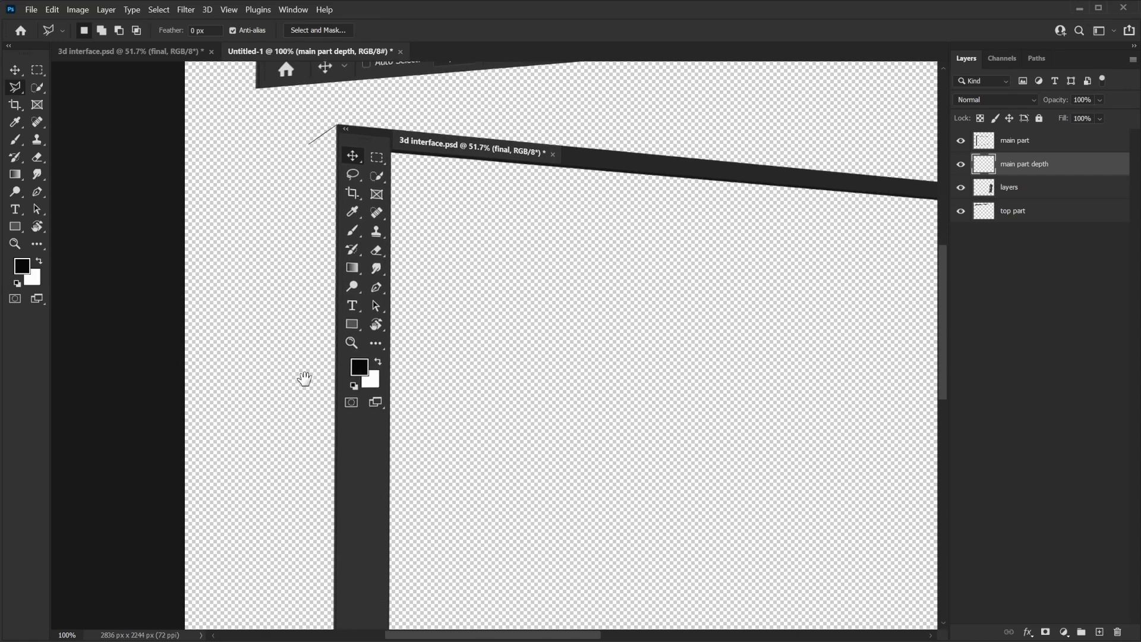
{"action": "scroll", "coordinate": [306, 374], "scroll_direction": "down", "scroll_amount": 1}
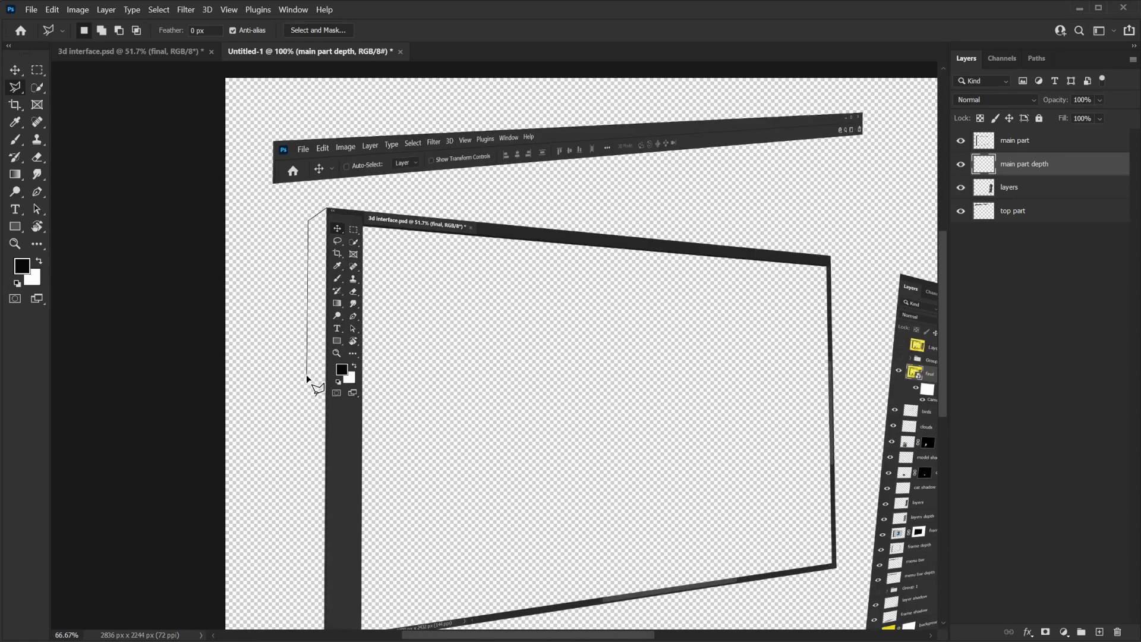
{"action": "left_click_drag", "start_coordinate": [306, 433], "coordinate": [291, 243]}
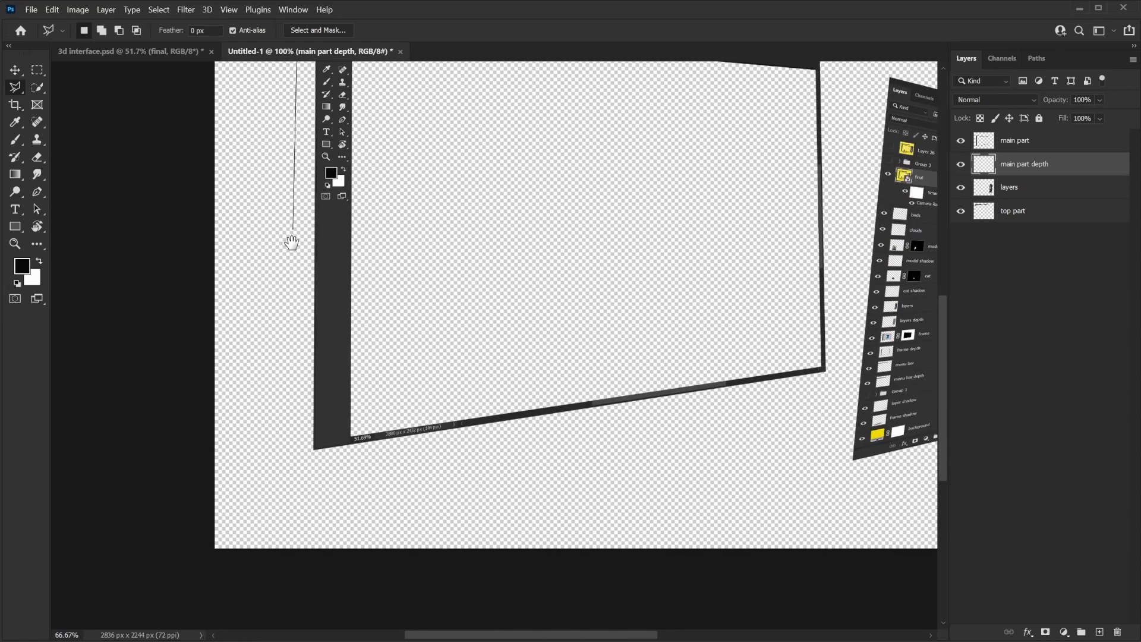
{"action": "left_click", "coordinate": [295, 433]}
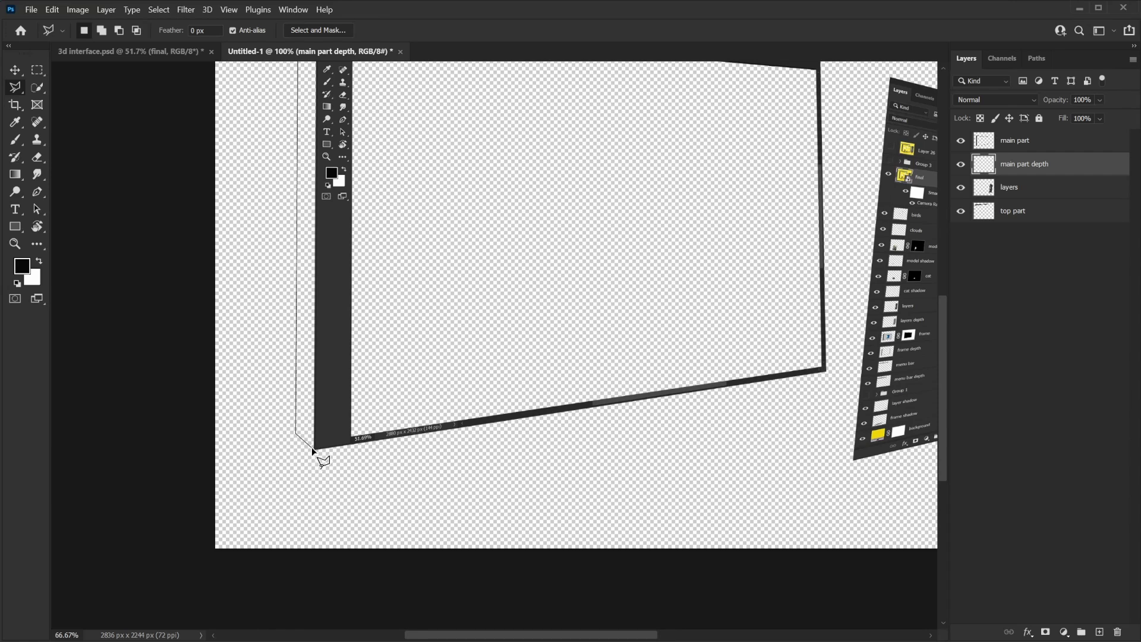
{"action": "left_click", "coordinate": [342, 450]}
{"action": "left_click_drag", "start_coordinate": [339, 178], "coordinate": [390, 404]}
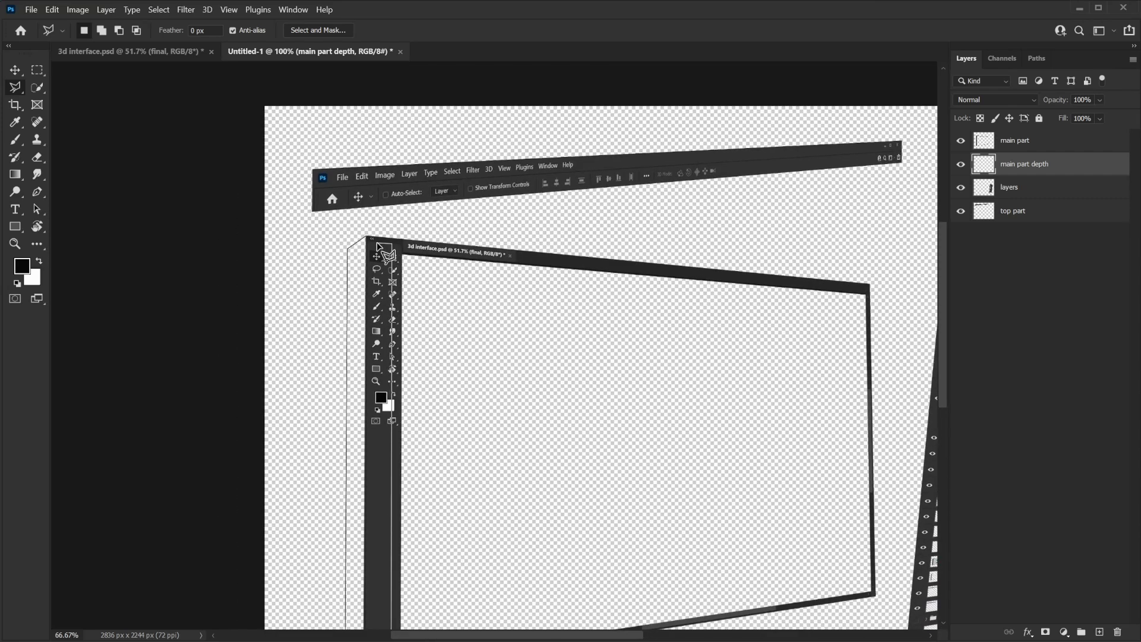
{"action": "left_click", "coordinate": [379, 247]}
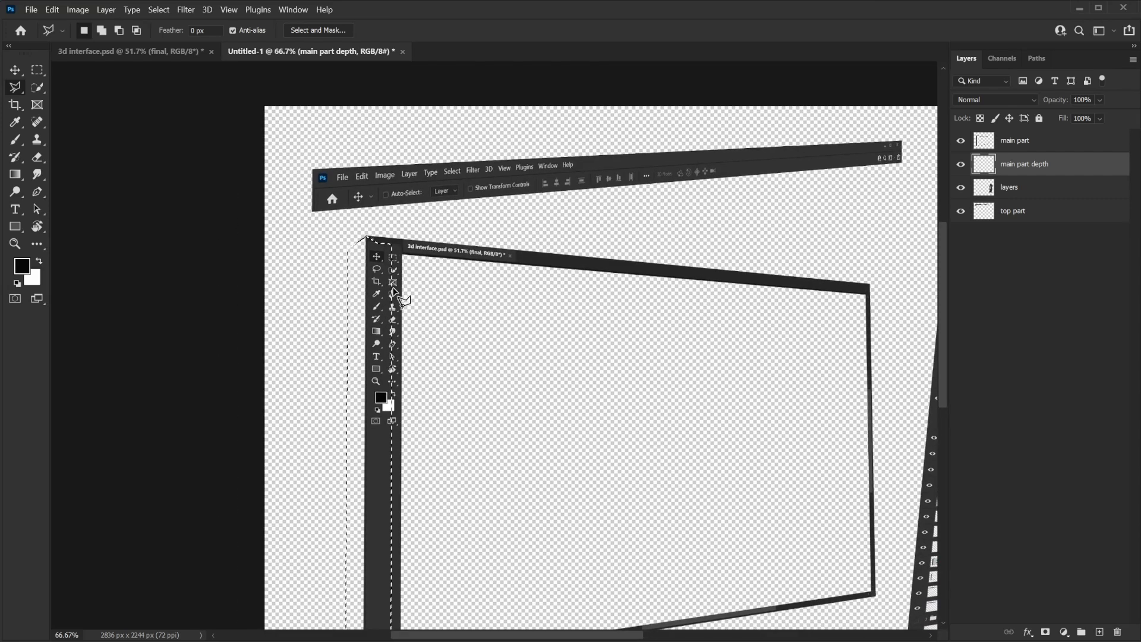
Fill the side-face selection on "main part depth" with grey #737373 and deselect it.
{"action": "left_click", "coordinate": [22, 265]}
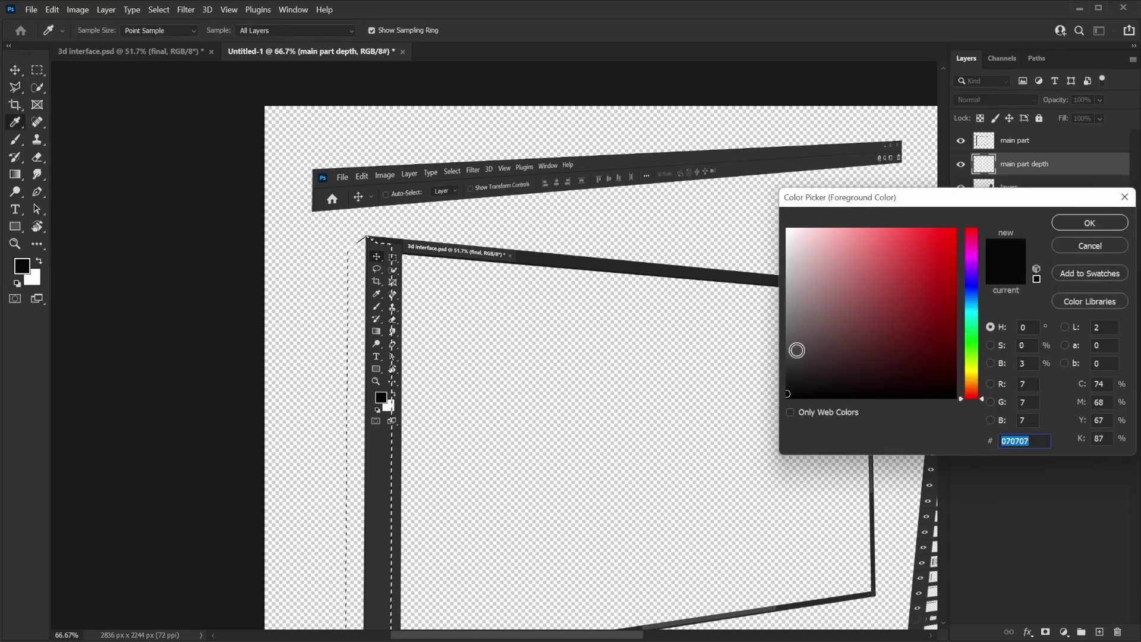
{"action": "left_click_drag", "start_coordinate": [793, 345], "coordinate": [780, 322]}
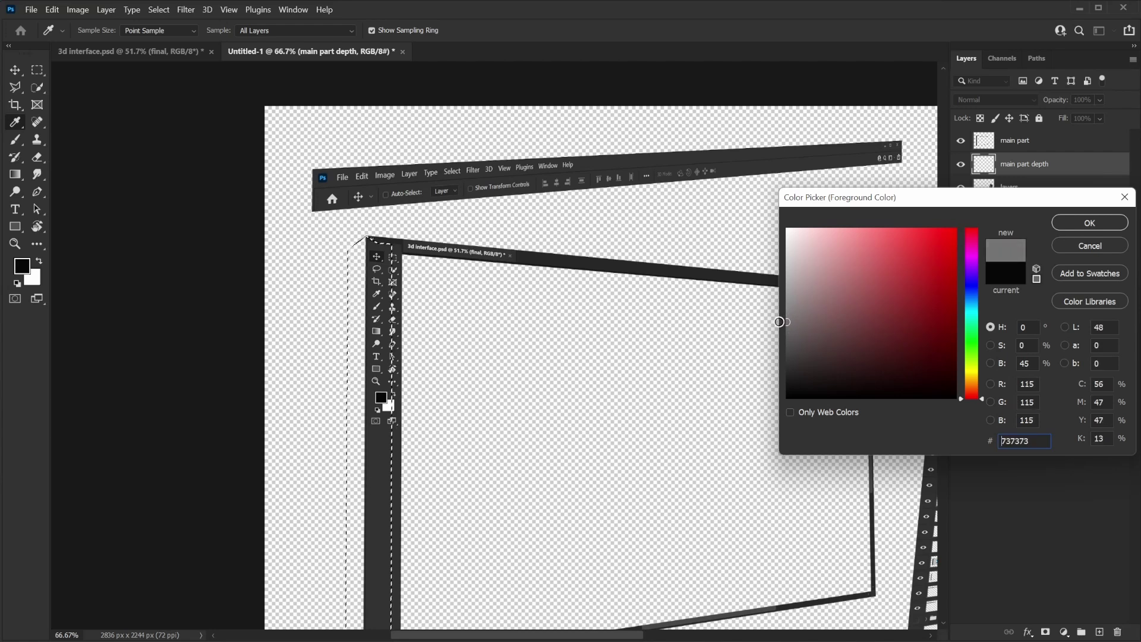
{"action": "left_click", "coordinate": [1083, 222]}
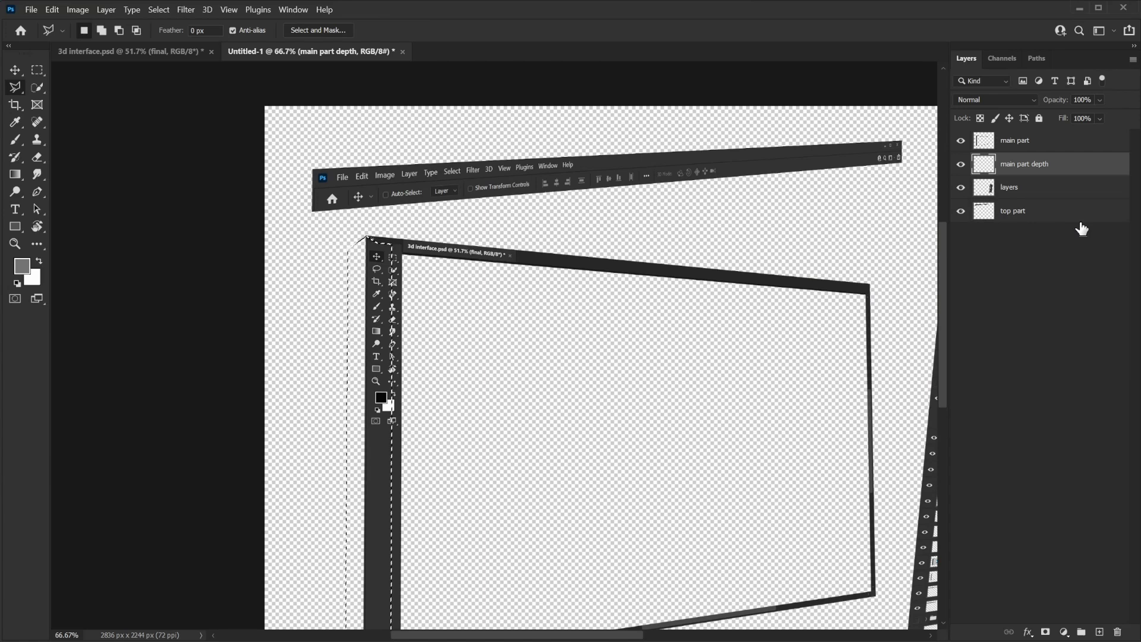
{"action": "key", "text": "alt+BackSpace"}
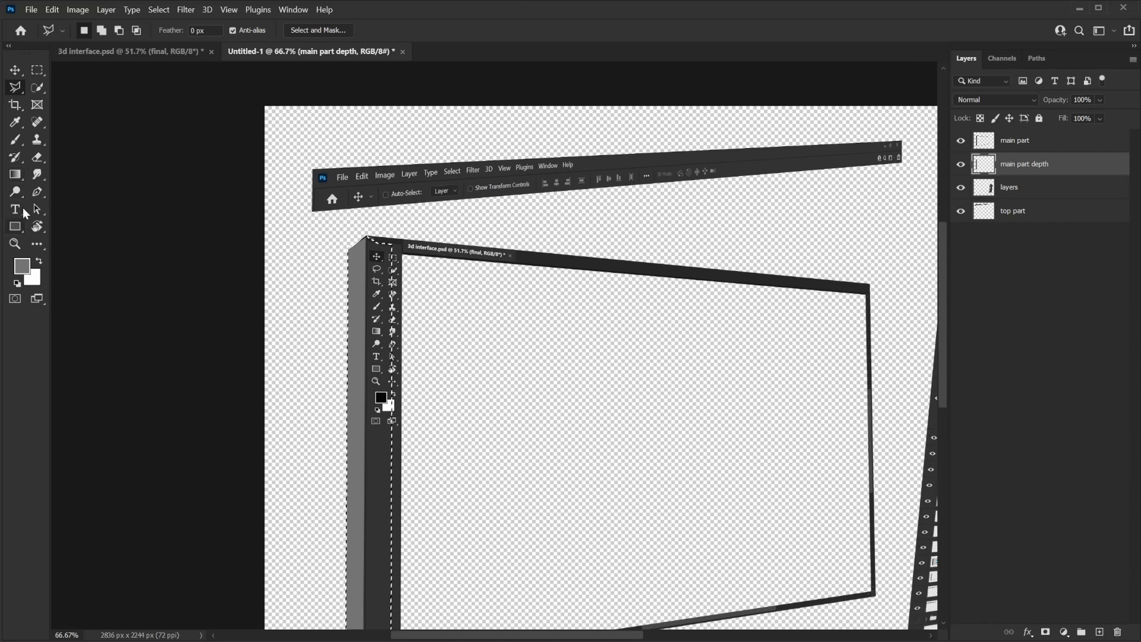
{"action": "left_click", "coordinate": [17, 178]}
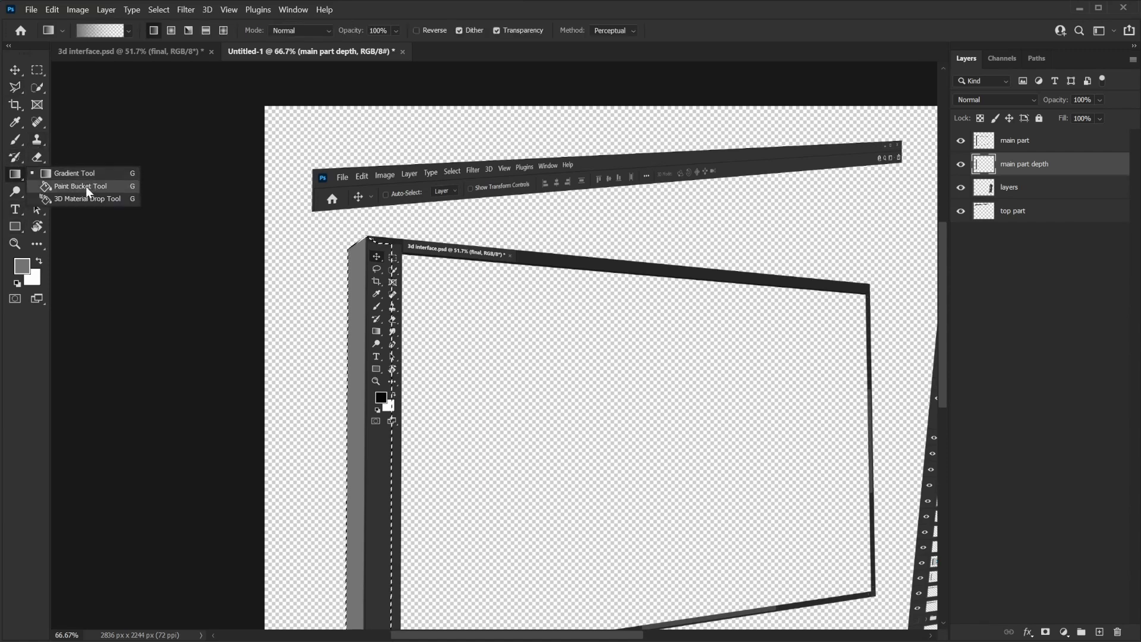
{"action": "left_click", "coordinate": [1118, 166]}
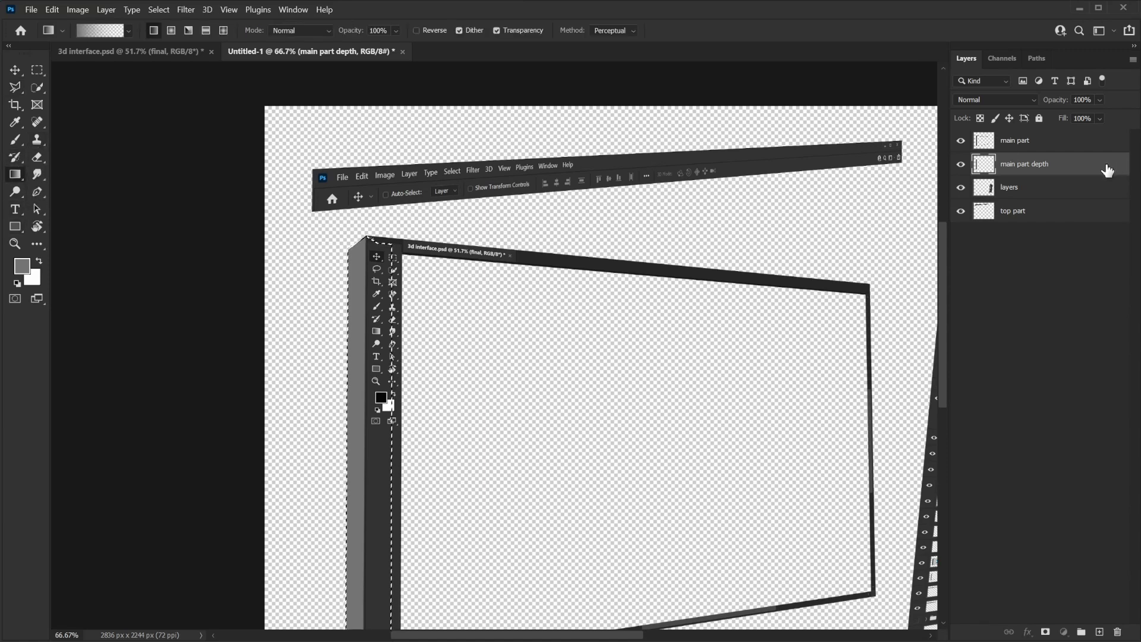
{"action": "left_click_drag", "start_coordinate": [592, 439], "coordinate": [563, 365]}
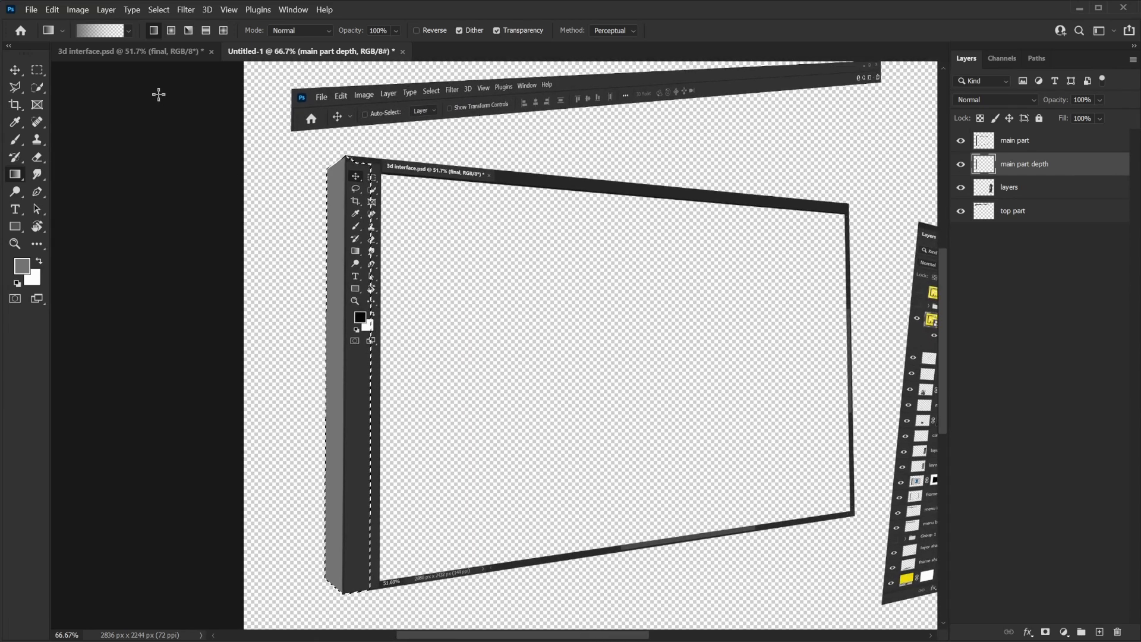
{"action": "key", "text": "ctrl+d"}
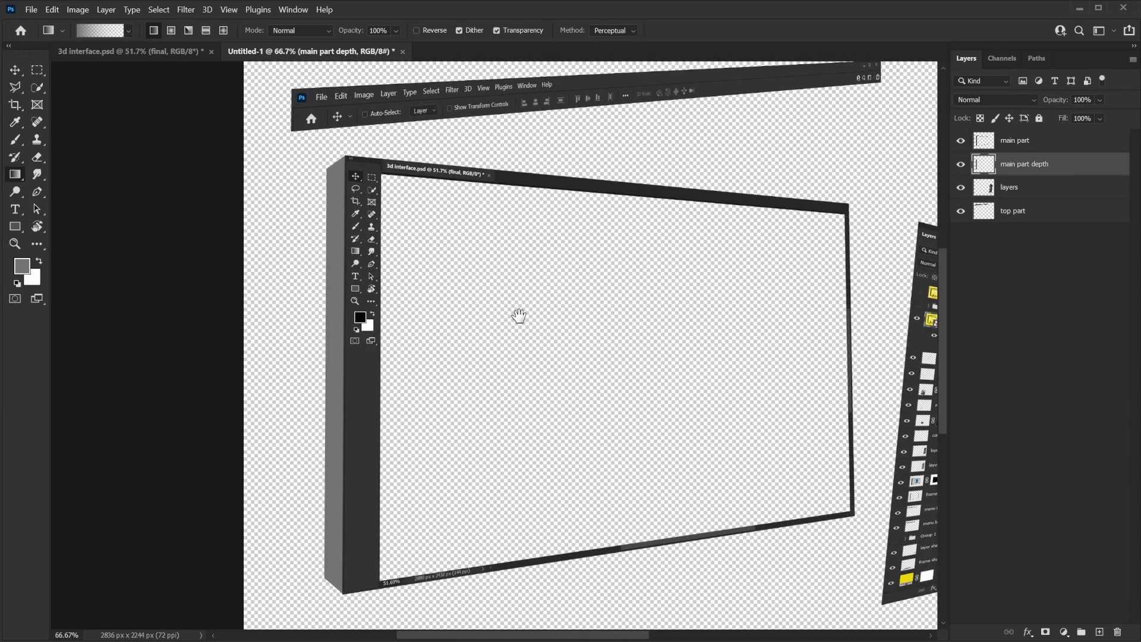
Outline a thin strip along the frame's inner bottom and right edges with the Polygonal Lasso and fill it with the grey.
{"action": "left_click_drag", "start_coordinate": [518, 316], "coordinate": [461, 311]}
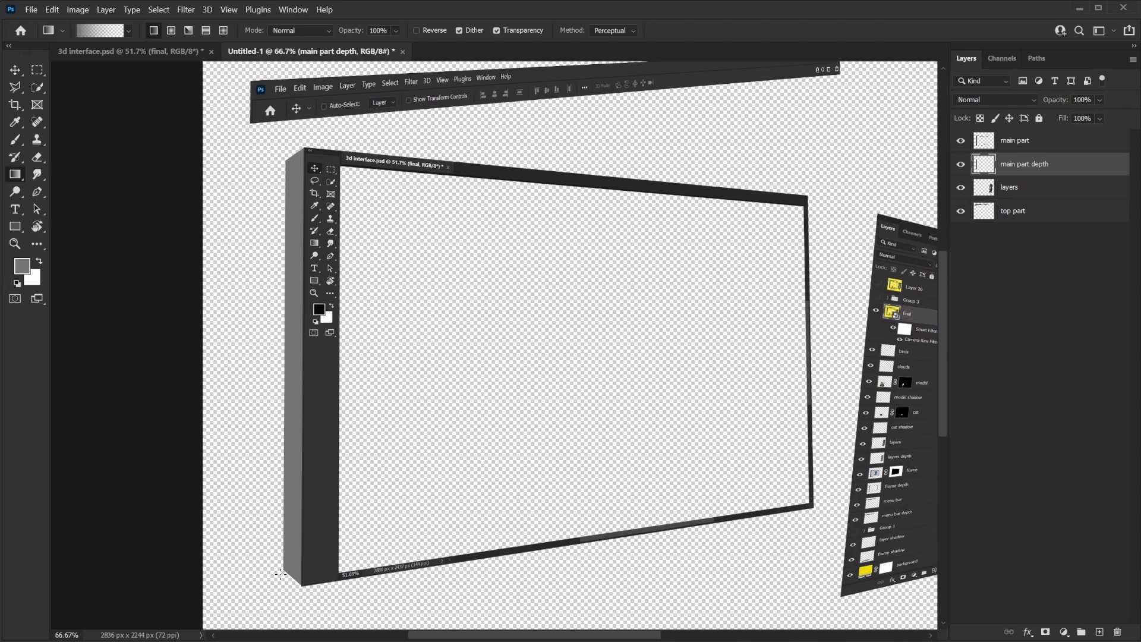
{"action": "left_click", "coordinate": [14, 91]}
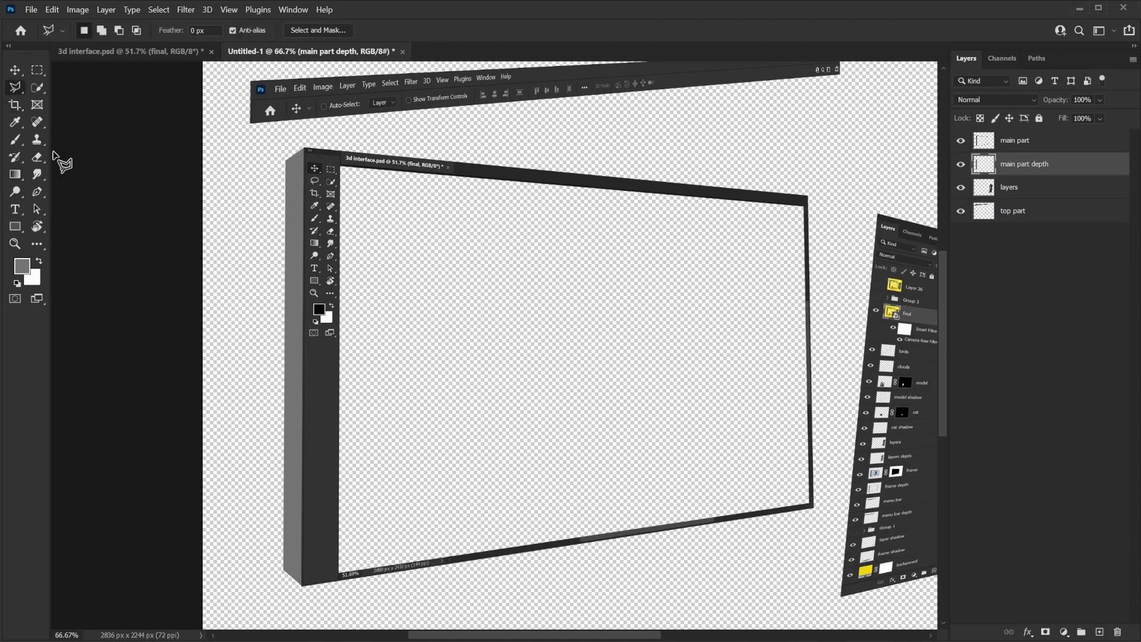
{"action": "left_click", "coordinate": [293, 577]}
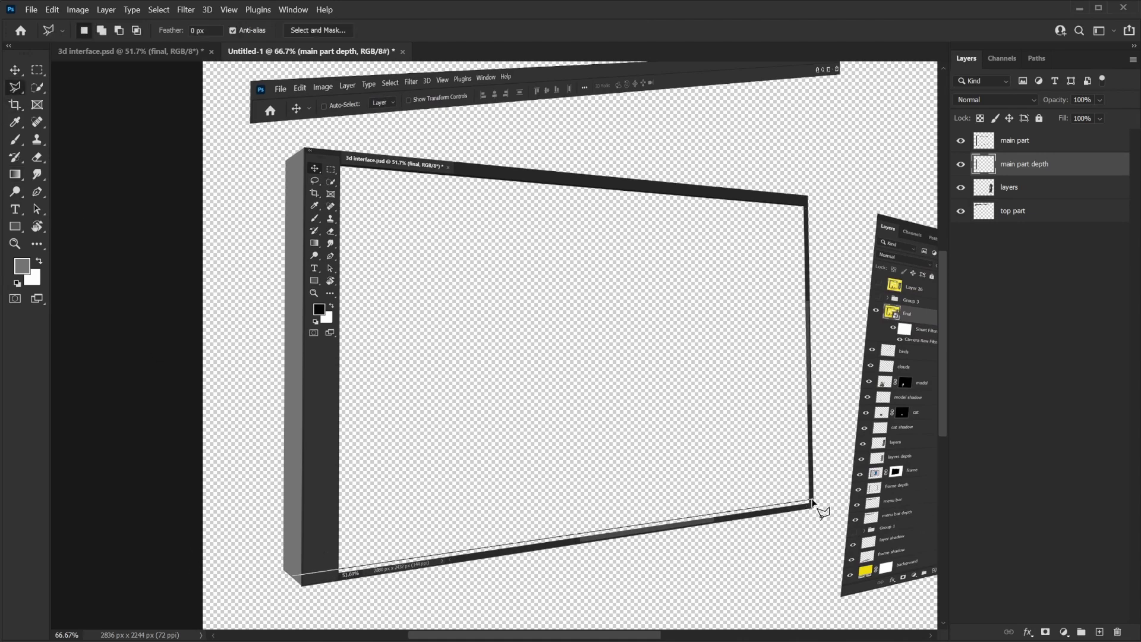
{"action": "left_click", "coordinate": [806, 504]}
{"action": "left_click", "coordinate": [802, 202]}
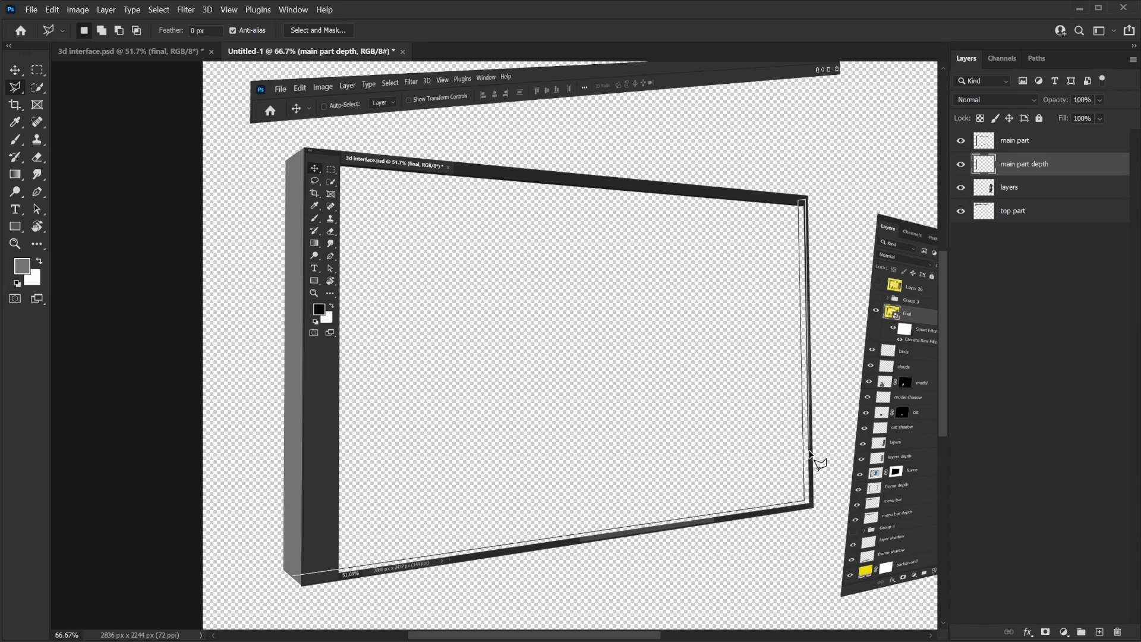
{"action": "left_click", "coordinate": [297, 577]}
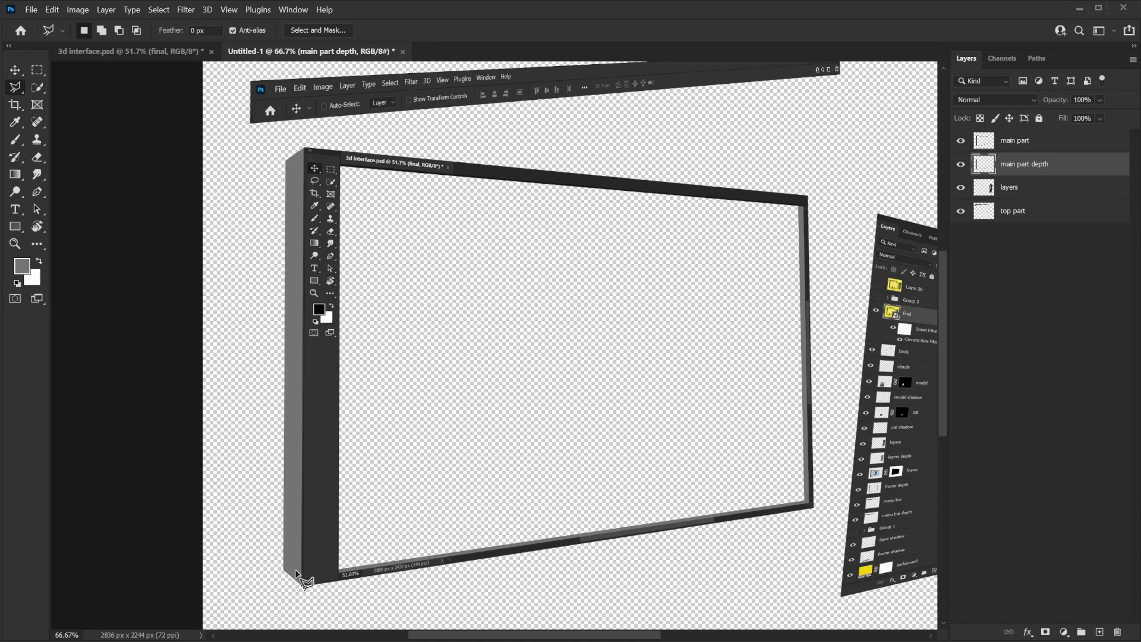
Widen the grey depth strip along the frame's inner bottom and right edges with a second filled Polygonal Lasso outline.
{"action": "left_click", "coordinate": [287, 575]}
{"action": "left_click", "coordinate": [790, 519]}
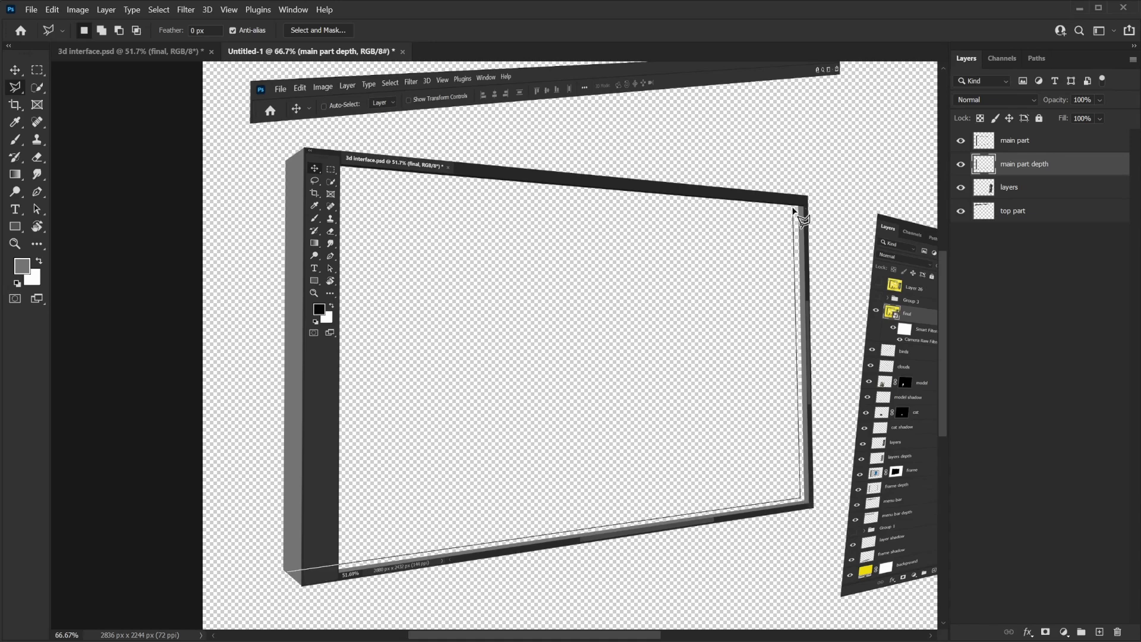
{"action": "left_click", "coordinate": [797, 217]}
{"action": "mouse_move", "coordinate": [467, 405]}
{"action": "left_mouse_down"}
{"action": "mouse_move", "coordinate": [373, 404]}
{"action": "mouse_move", "coordinate": [489, 411]}
{"action": "mouse_move", "coordinate": [434, 447]}
{"action": "left_mouse_up"}
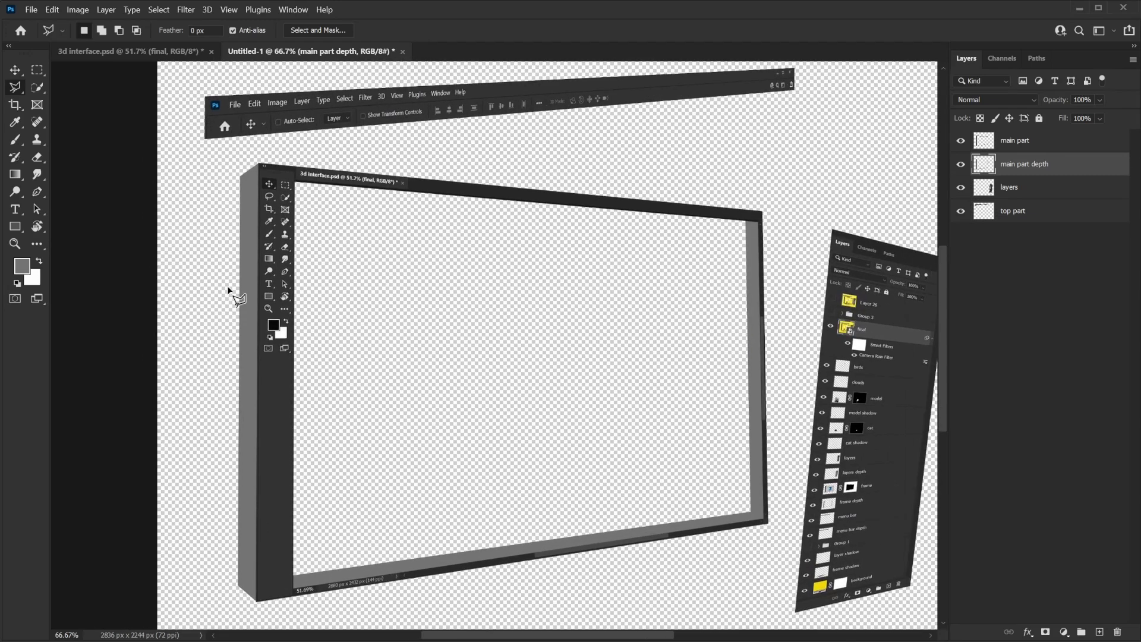
Trim a thin sliver off the outer edge of the frame's left side face using a Polygonal Lasso selection, and deselect.
{"action": "left_click", "coordinate": [243, 160]}
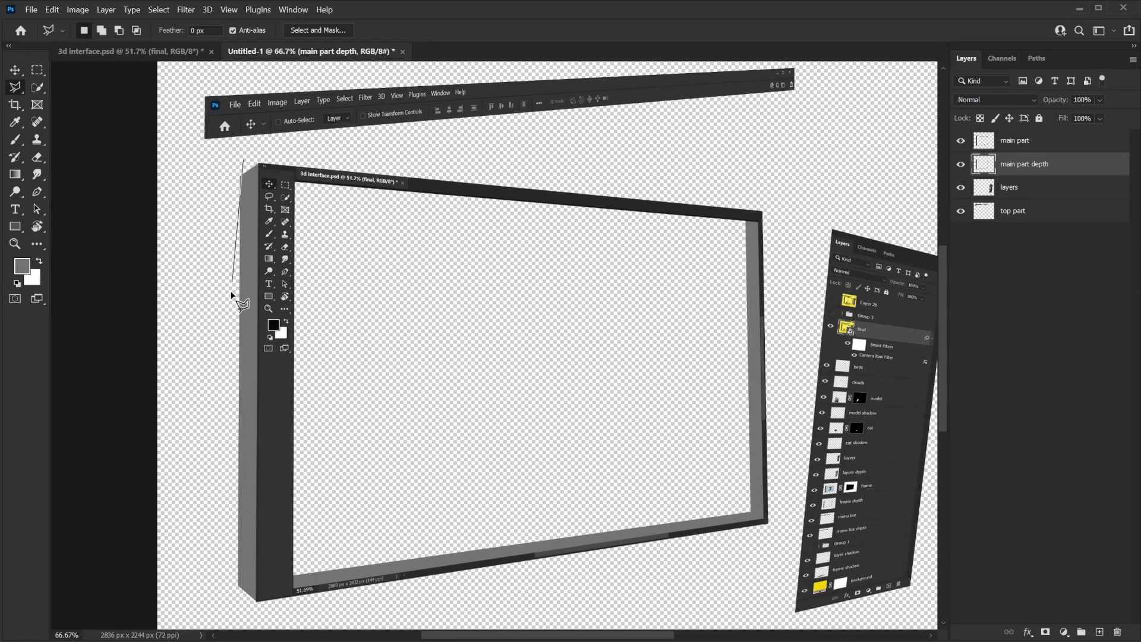
{"action": "left_click", "coordinate": [243, 611]}
{"action": "left_click", "coordinate": [191, 452]}
{"action": "left_click", "coordinate": [244, 161]}
{"action": "key", "text": "alt+BackSpace"}
{"action": "key", "text": "ctrl+d"}
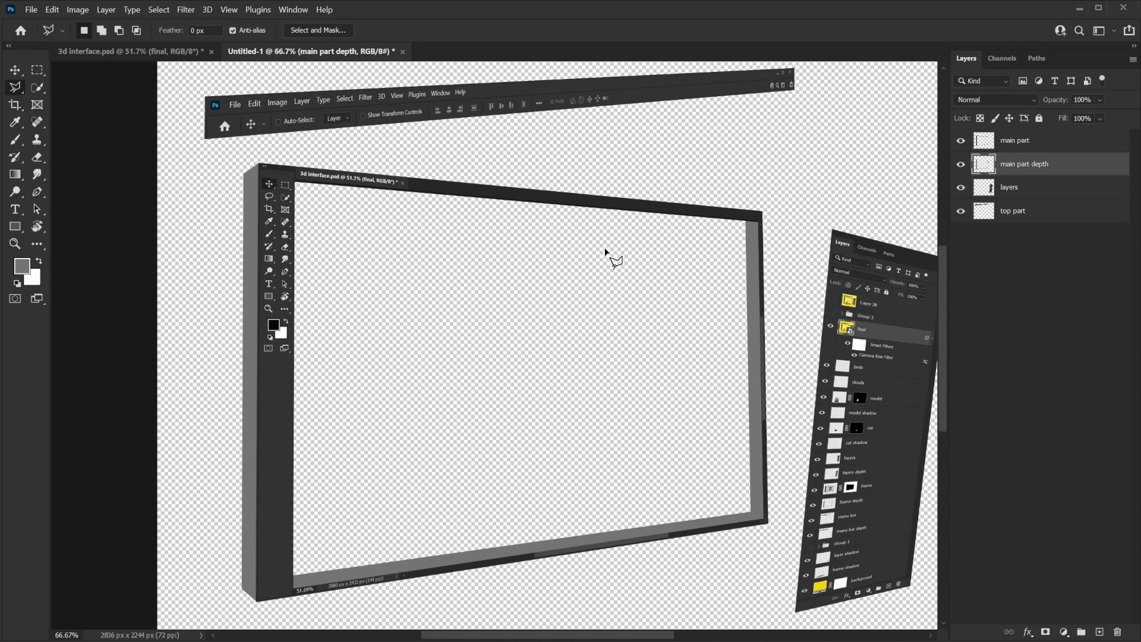
Add a new layer named "layers depth" and place it directly beneath "layers".
{"action": "double_click", "coordinate": [1012, 187]}
{"action": "type", "text": "layers depth"}
{"action": "key", "text": "Return"}
{"action": "key", "text": "ctrl+bracketleft"}
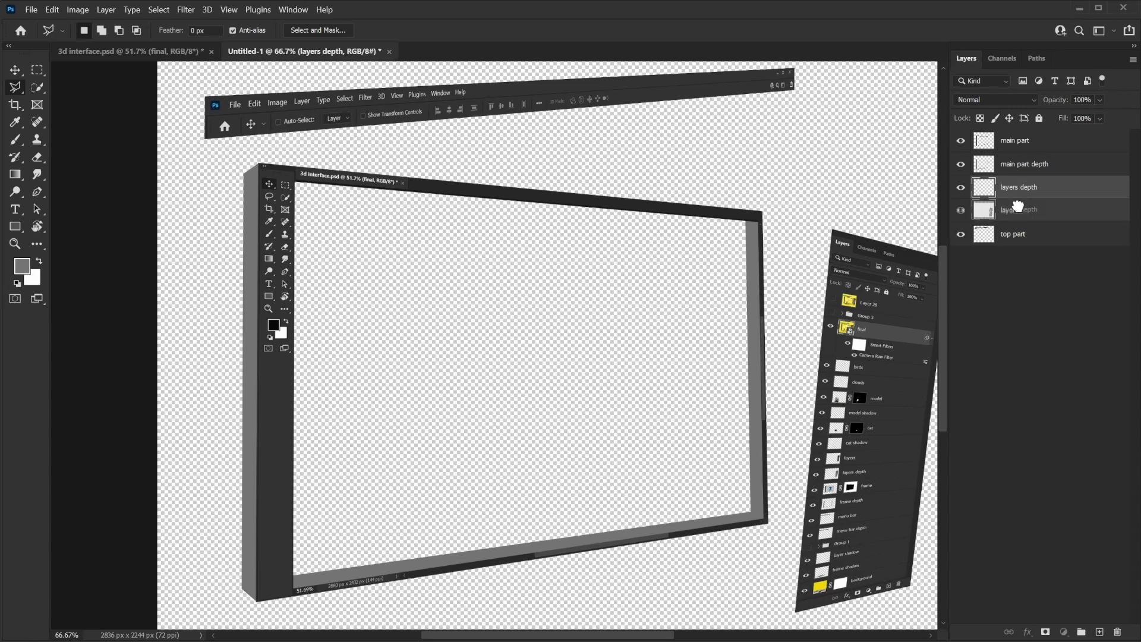
Outline a side face along the Layers panel's left edge with the Polygonal Lasso, fill it with the grey and deselect.
{"action": "left_click_drag", "start_coordinate": [535, 356], "coordinate": [396, 302]}
{"action": "left_click", "coordinate": [694, 176]}
{"action": "left_click", "coordinate": [674, 185]}
{"action": "left_click", "coordinate": [639, 542]}
{"action": "left_click", "coordinate": [657, 557]}
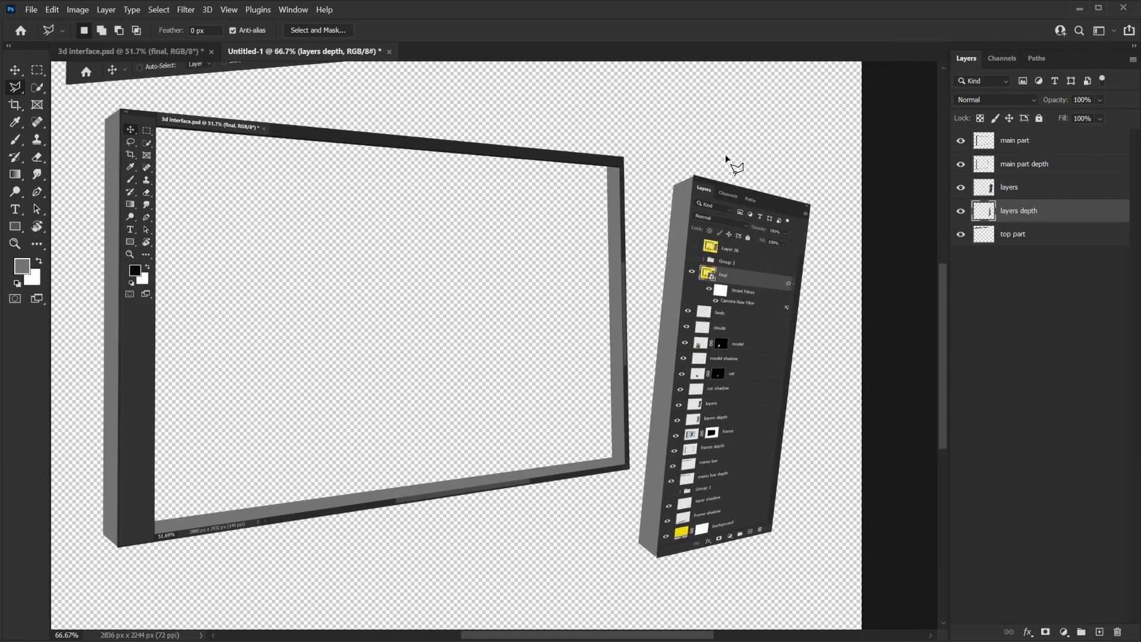
{"action": "left_click", "coordinate": [693, 186]}
{"action": "key", "text": "alt+BackSpace"}
{"action": "key", "text": "ctrl+d"}
Add a new layer named "top part depth" and place it directly beneath "top part".
{"action": "left_click", "coordinate": [1021, 234]}
{"action": "key", "text": "ctrl+j"}
{"action": "key", "text": "ctrl+bracketleft"}
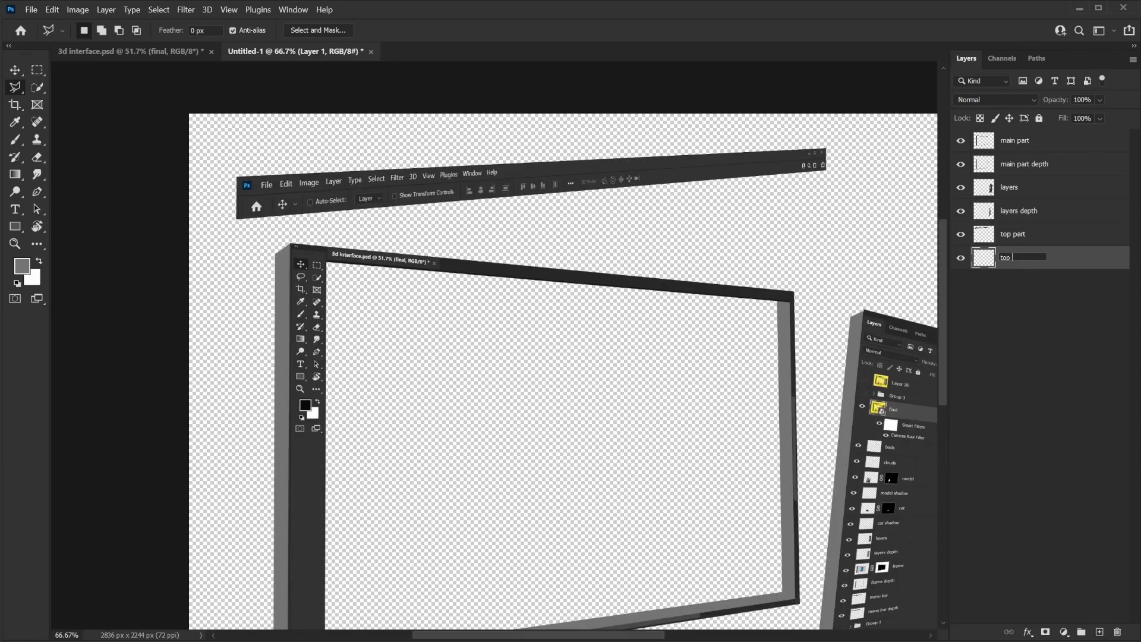
{"action": "double_click", "coordinate": [1020, 258]}
{"action": "type", "text": "top part depth"}
{"action": "key", "text": "Return"}
Outline depth faces along the top bar's left end and lower edge with the Polygonal Lasso and fill them grey on "top part depth".
{"action": "left_click", "coordinate": [1020, 234]}
{"action": "left_click", "coordinate": [142, 122]}
{"action": "left_click", "coordinate": [1035, 259]}
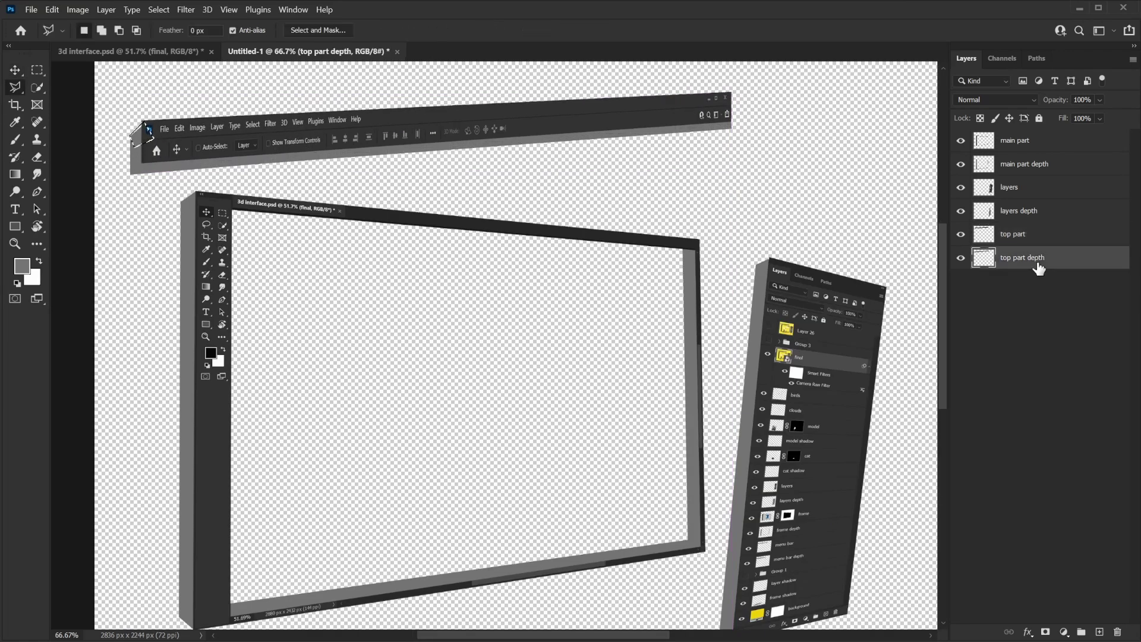
Reshape the right end of the "top part" bar with Free Transform to adjust its perspective.
{"action": "key", "text": "ctrl+minus"}
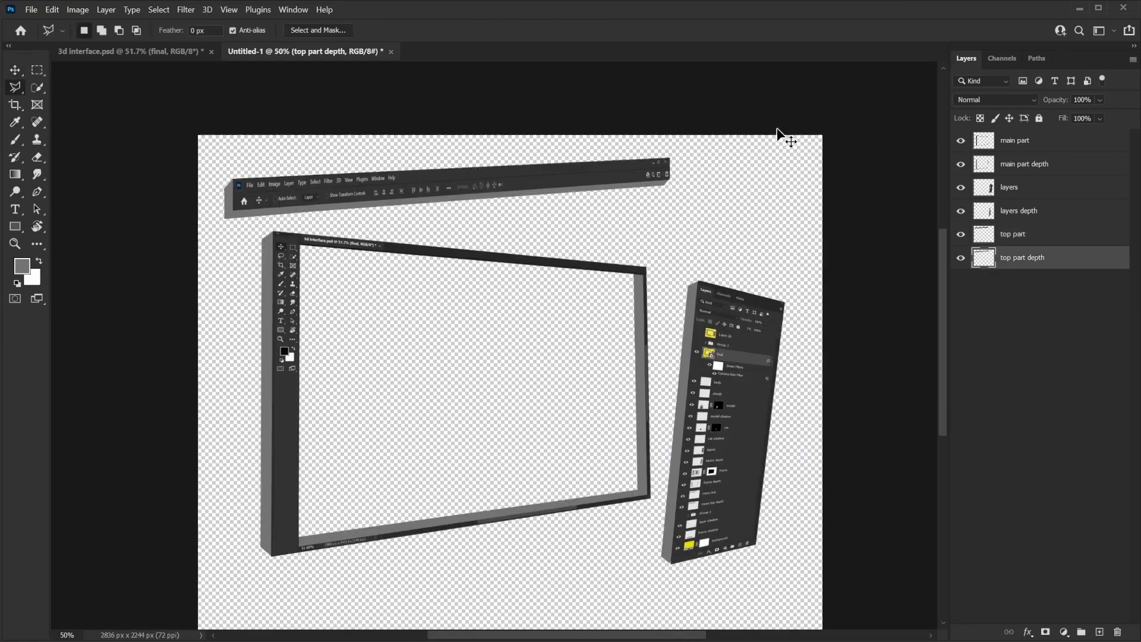
{"action": "key", "text": "alt+bracketright"}
{"action": "key", "text": "ctrl+t"}
{"action": "left_click_drag", "start_coordinate": [658, 158], "coordinate": [650, 145]}
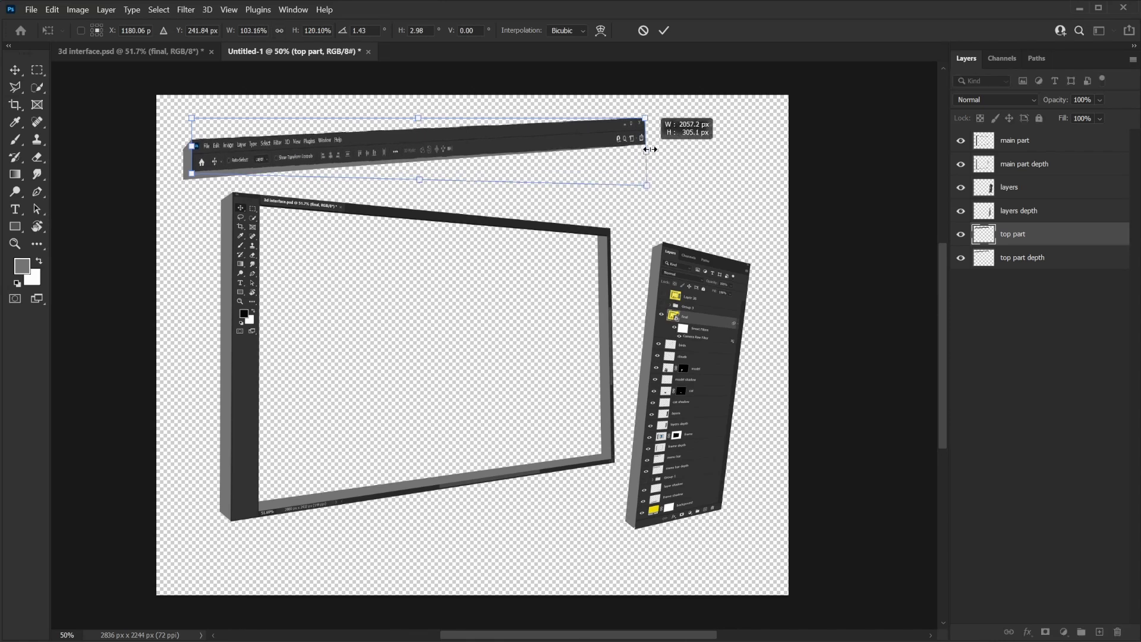
{"action": "key", "text": "Return"}
Fit the grey depth face to the reshaped top bar's lower edge and right end using a Polygonal Lasso selection, and deselect.
{"action": "left_click", "coordinate": [188, 179]}
{"action": "left_click", "coordinate": [642, 150]}
{"action": "left_click", "coordinate": [641, 137]}
{"action": "key", "text": "ctrl+d"}
Enlarge the canvas to 3004 x 2344 px with the Crop tool and shift the top bar together with its depth layer to the left.
{"action": "left_click", "coordinate": [1034, 257], "text": "shift"}
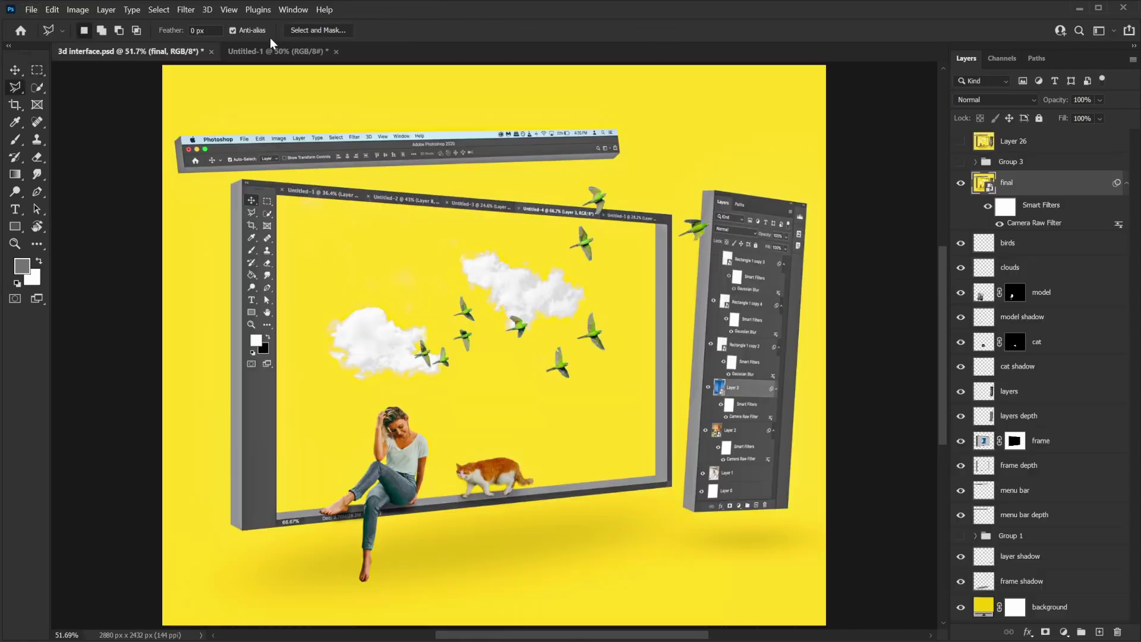
{"action": "key", "text": "c"}
{"action": "left_click_drag", "start_coordinate": [156, 345], "coordinate": [140, 344]}
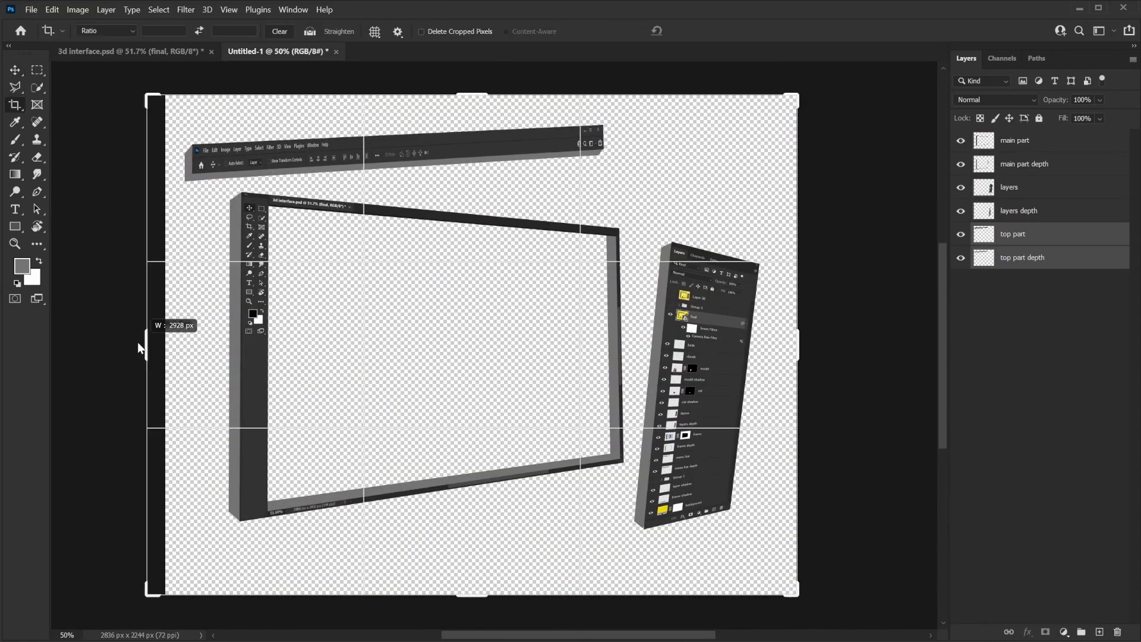
{"action": "key", "text": "Return"}
{"action": "key", "text": "v"}
{"action": "left_click_drag", "start_coordinate": [285, 156], "coordinate": [238, 155]}
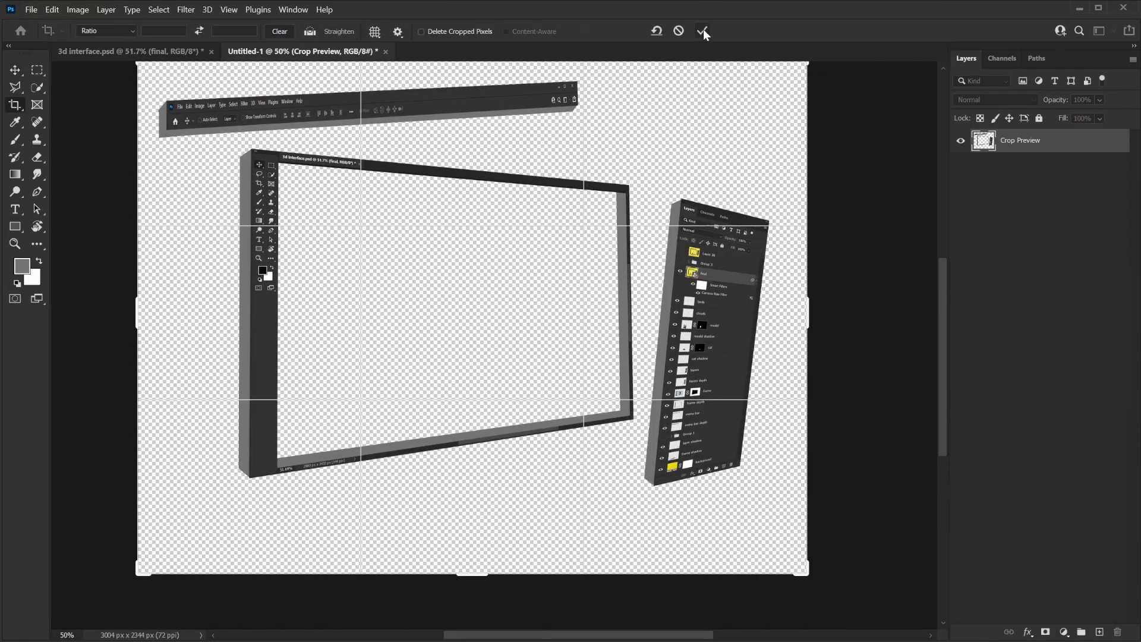
{"action": "key", "text": "Return"}
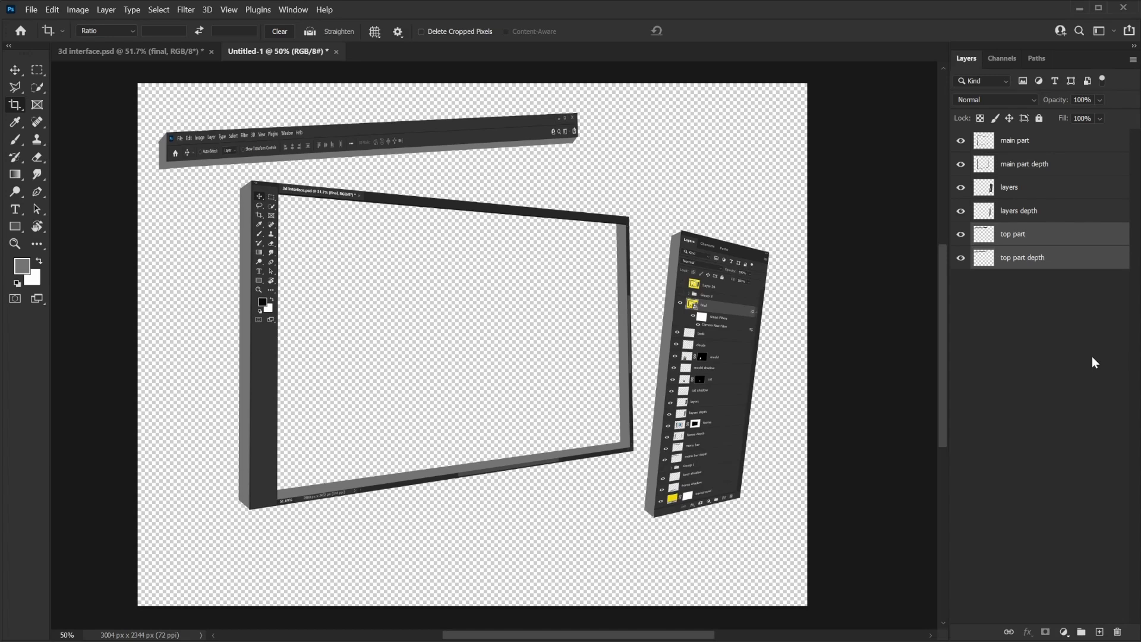
Add a bright yellow Solid Color fill layer with hue 52° and place it at the bottom of the layer stack.
{"action": "left_click", "coordinate": [1081, 265]}
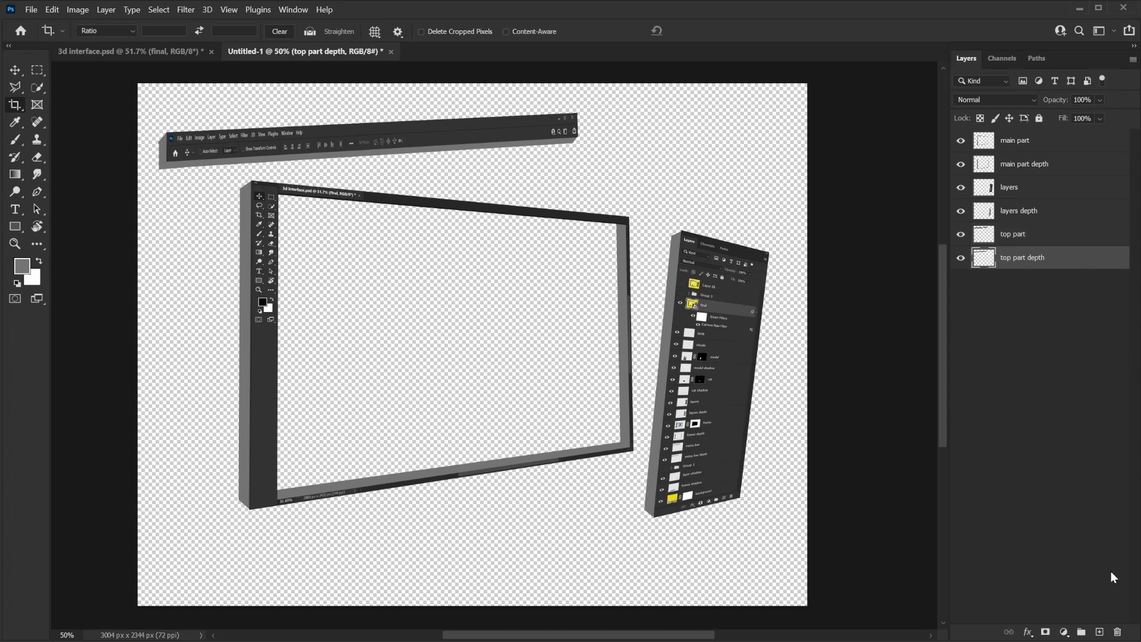
{"action": "left_click", "coordinate": [1064, 632]}
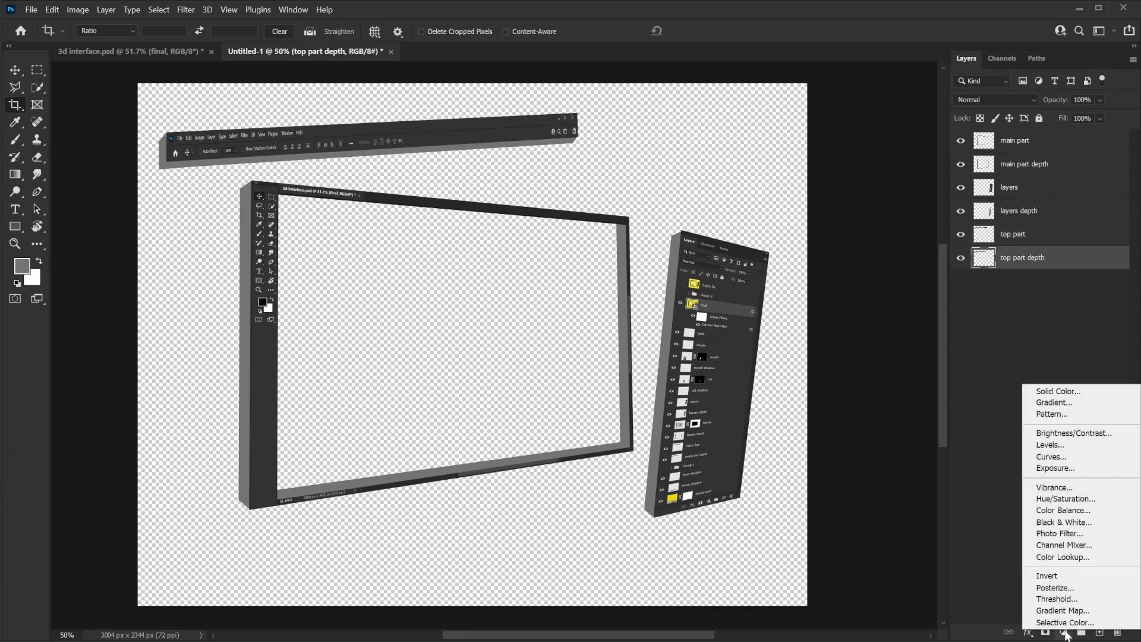
{"action": "left_click", "coordinate": [1060, 392]}
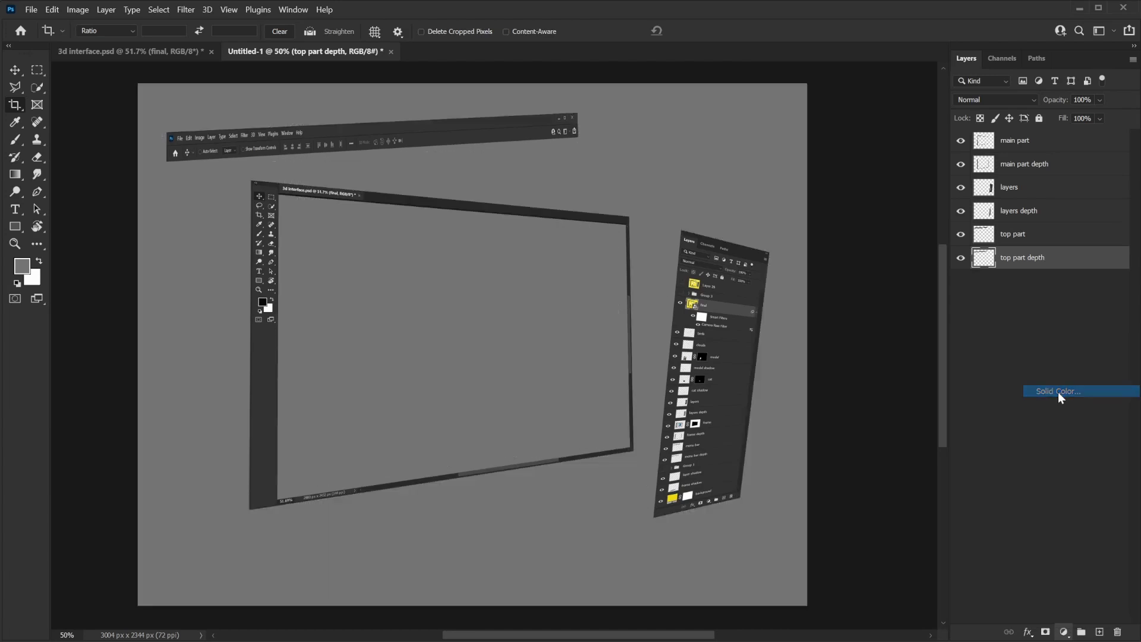
{"action": "left_click_drag", "start_coordinate": [972, 373], "coordinate": [972, 373]}
{"action": "mouse_move", "coordinate": [915, 250]}
{"action": "left_mouse_down"}
{"action": "mouse_move", "coordinate": [920, 226]}
{"action": "mouse_move", "coordinate": [940, 230]}
{"action": "left_mouse_up"}
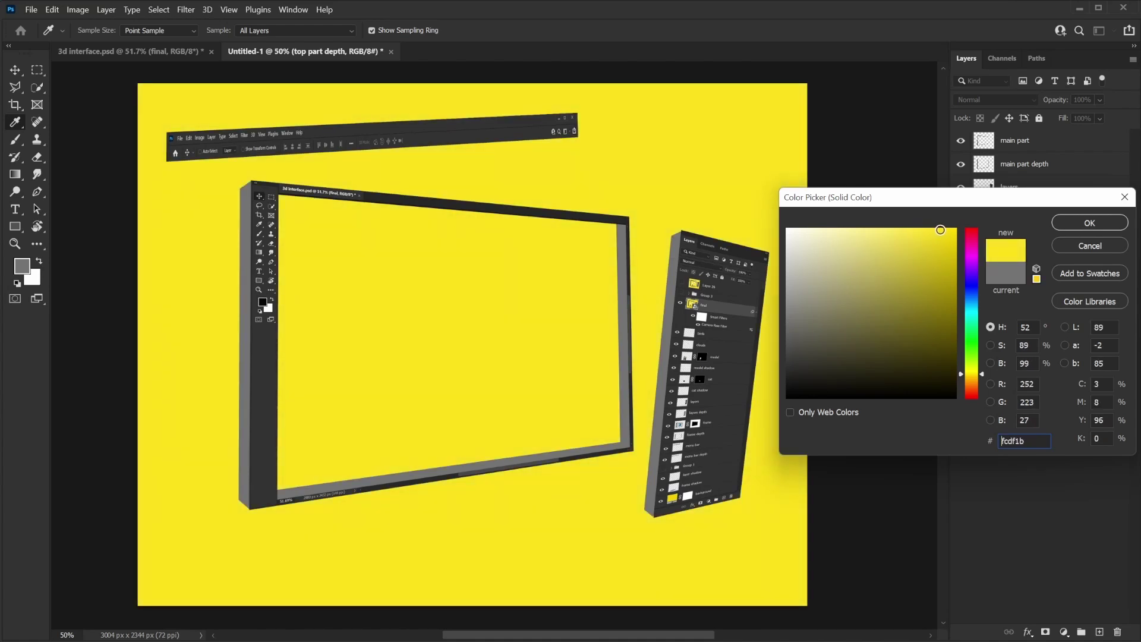
{"action": "left_click", "coordinate": [1116, 227]}
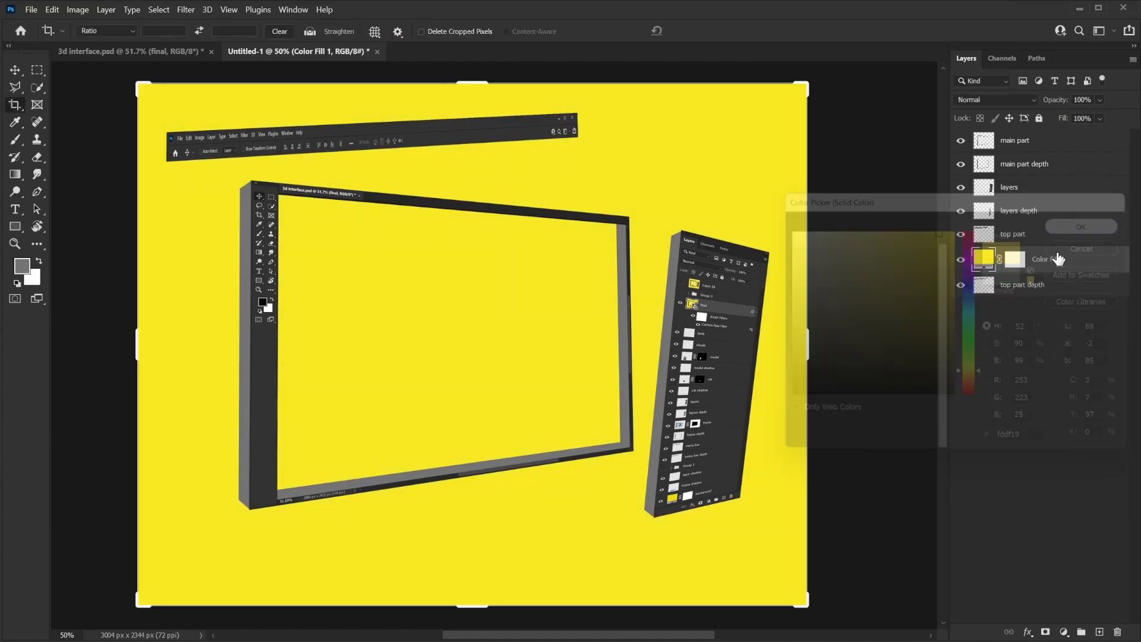
{"action": "left_click_drag", "start_coordinate": [1073, 260], "coordinate": [1073, 298]}
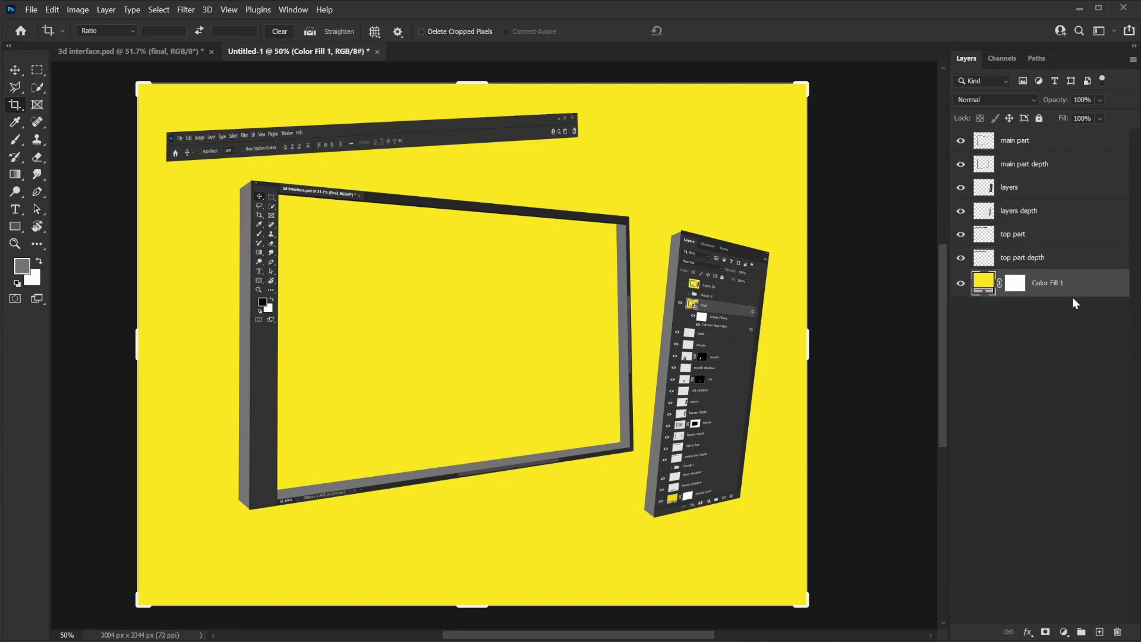
{"action": "key", "text": "v"}
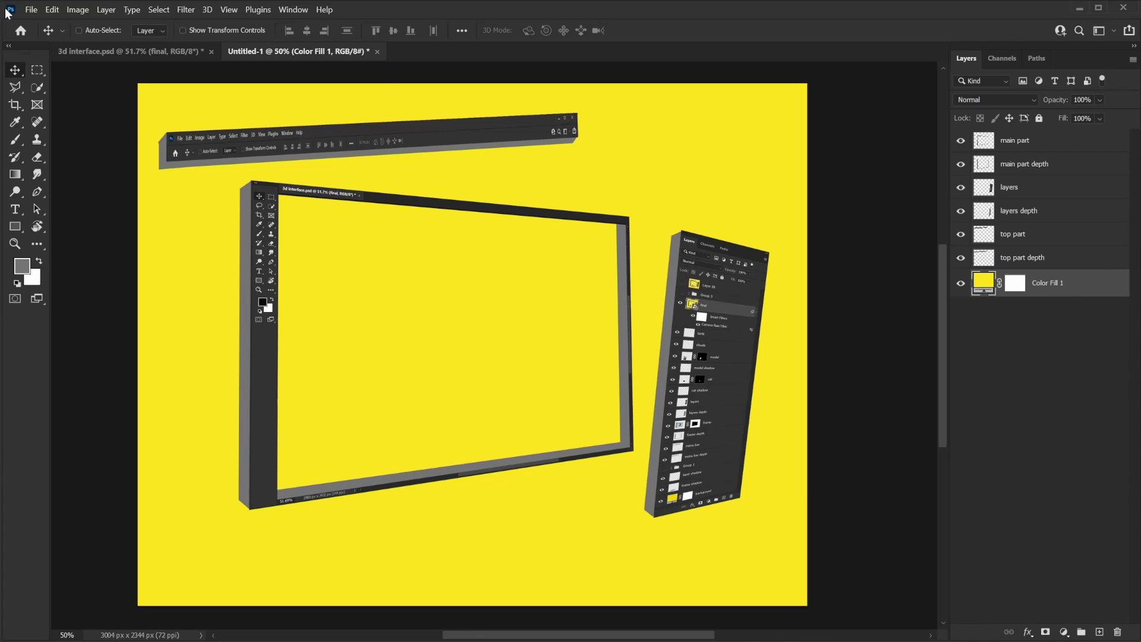
Place the stock photo of the seated woman from the stocks folder as an embedded image above the yellow fill.
{"action": "left_click", "coordinate": [33, 9]}
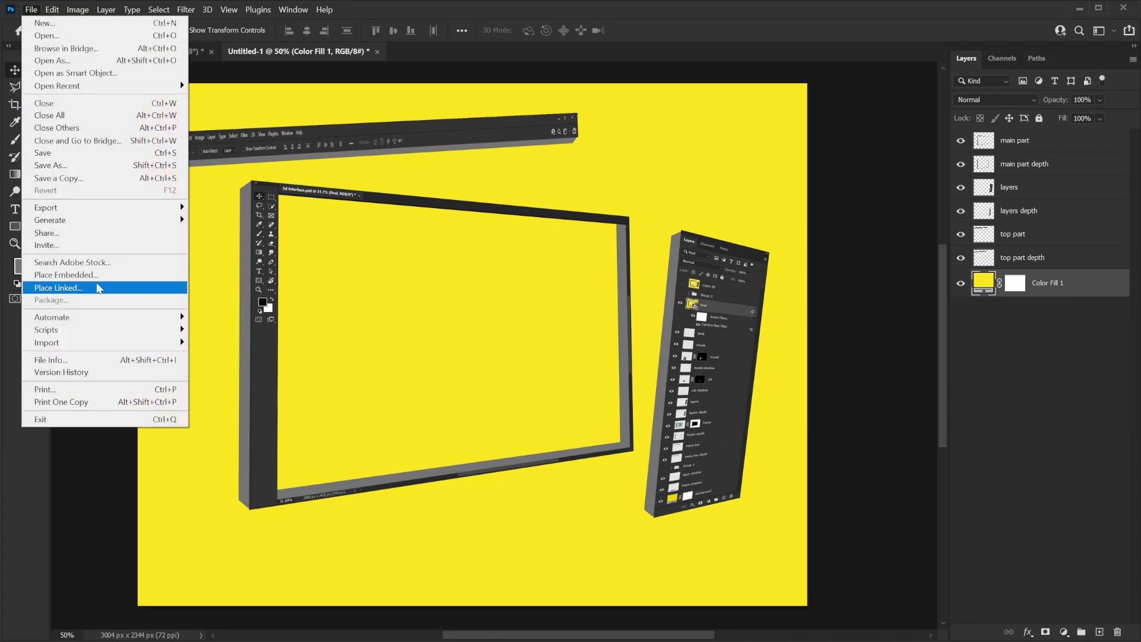
{"action": "left_click", "coordinate": [83, 277]}
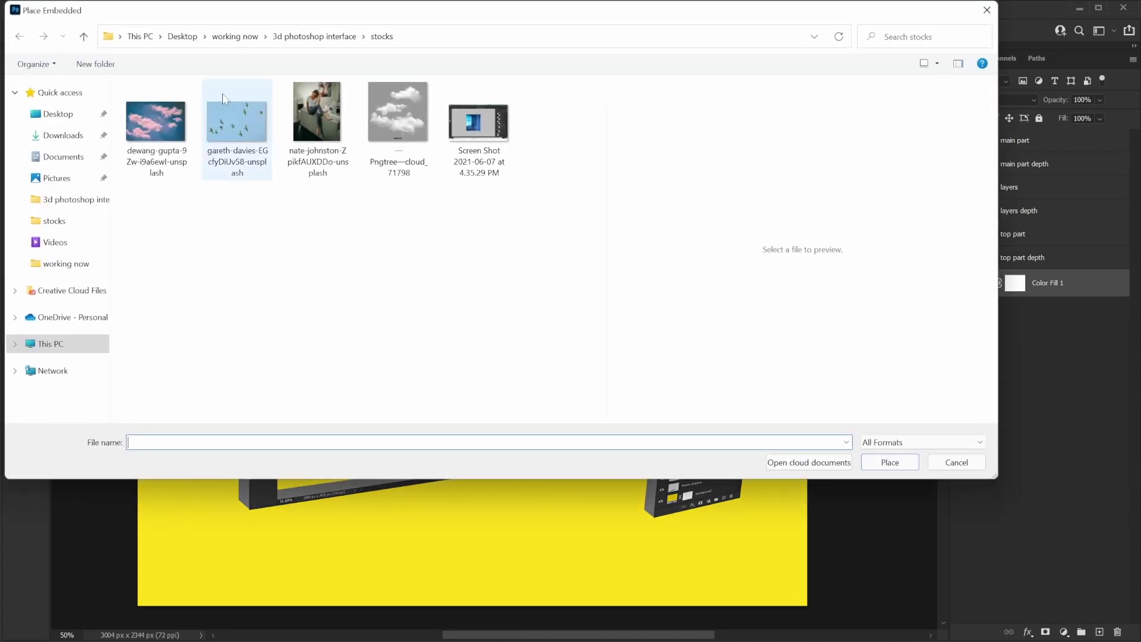
{"action": "left_click", "coordinate": [322, 110]}
{"action": "left_click", "coordinate": [917, 464]}
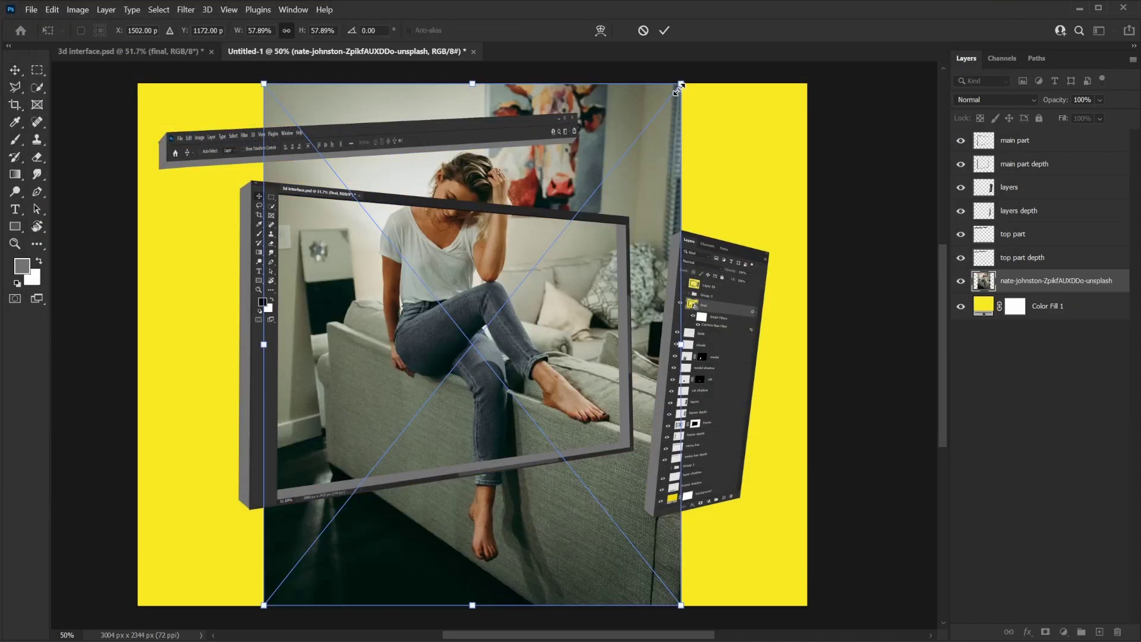
Scale the placed photo to about 25%, flip it horizontally and tilt it clockwise over the frame's lower edge.
{"action": "left_click_drag", "start_coordinate": [682, 84], "coordinate": [488, 325]}
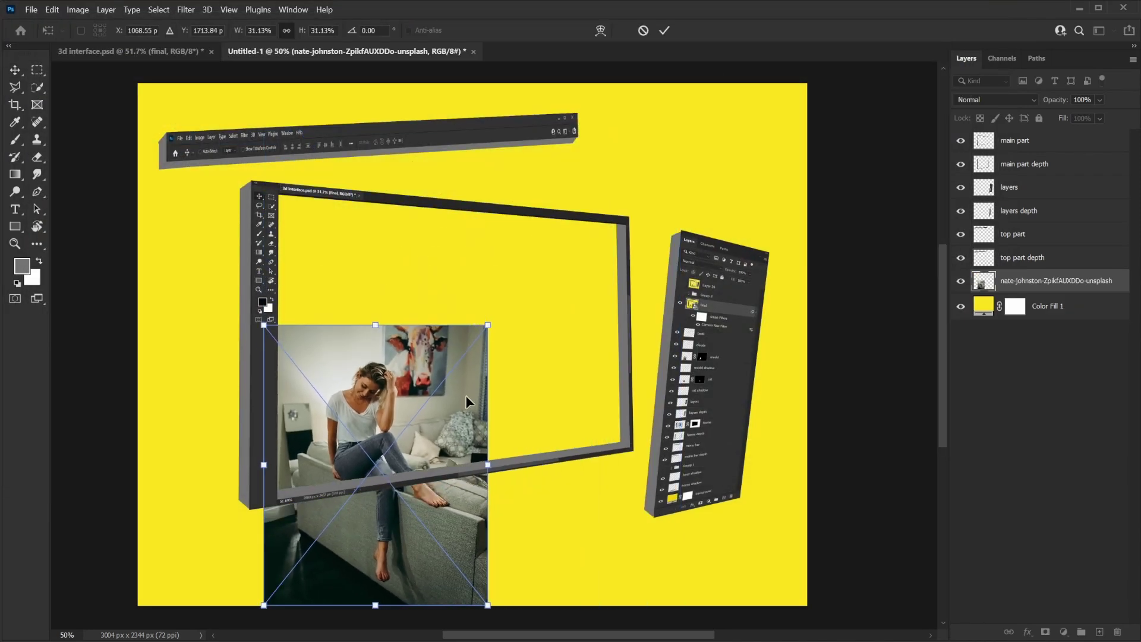
{"action": "left_click_drag", "start_coordinate": [466, 396], "coordinate": [497, 346]}
{"action": "right_click", "coordinate": [465, 373]}
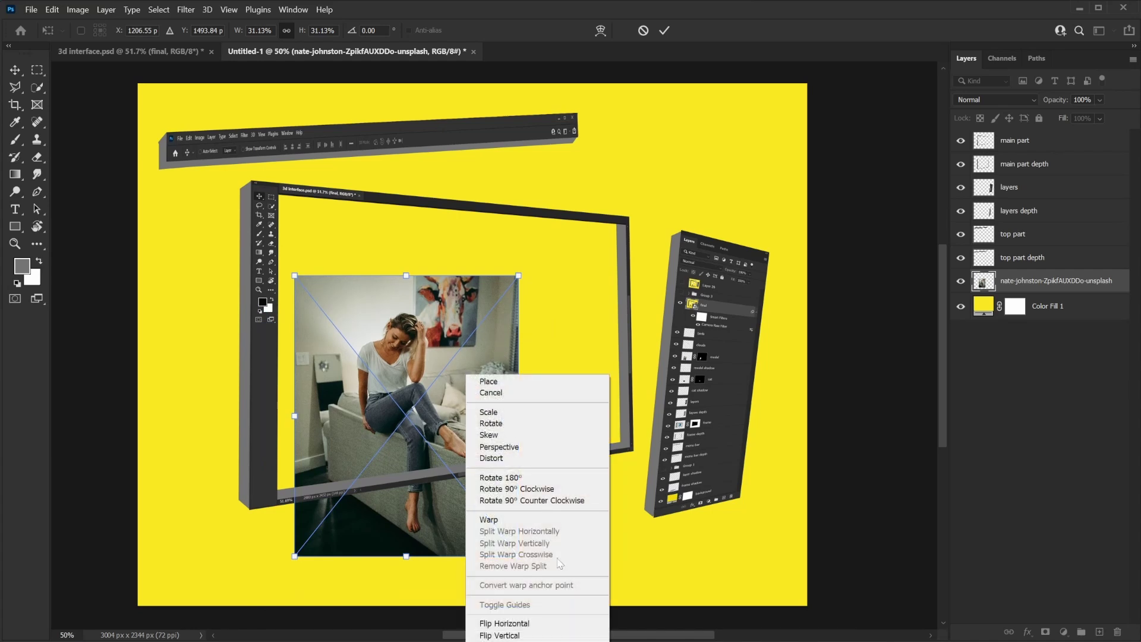
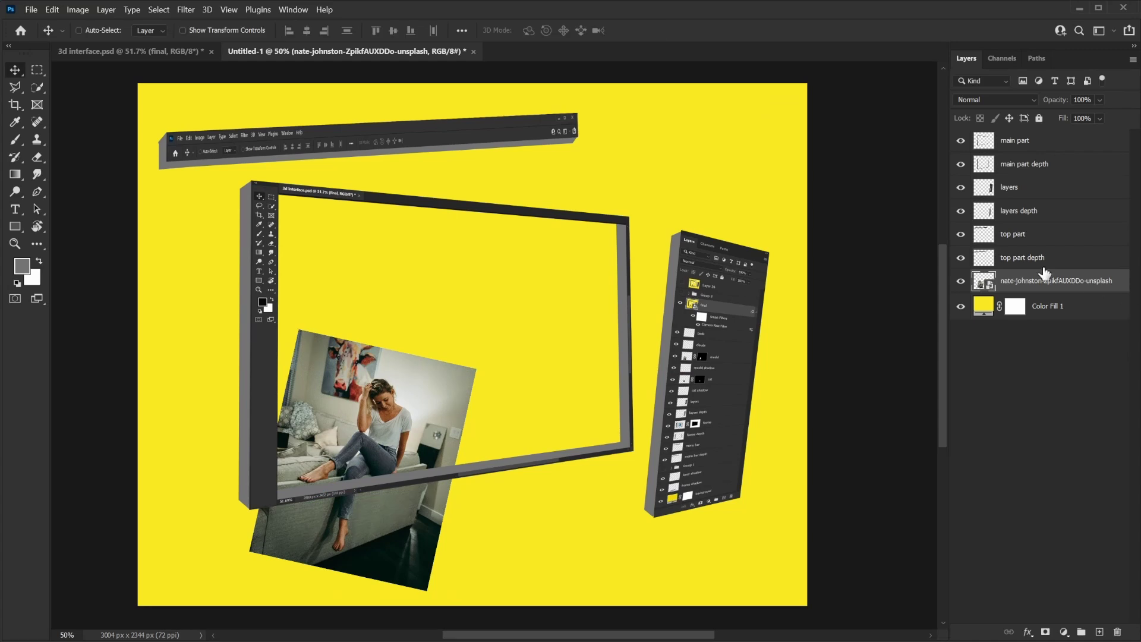
Rename the placed photo's layer "model" and move it to the top of the layer stack.
{"action": "double_click", "coordinate": [1046, 283]}
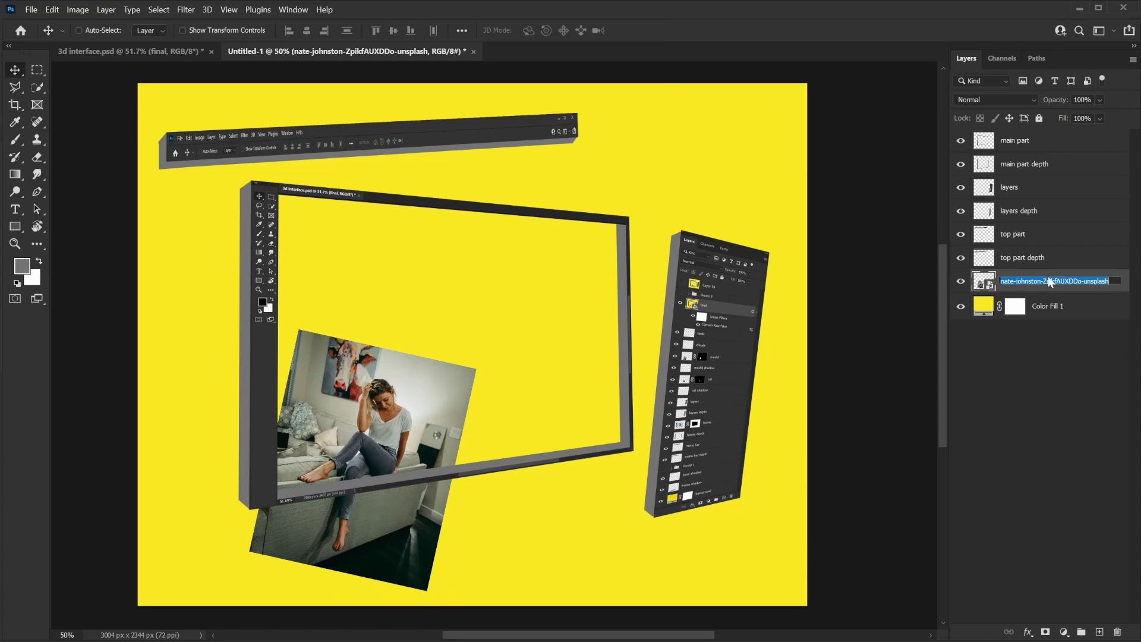
{"action": "type", "text": "model"}
{"action": "key", "text": "Return"}
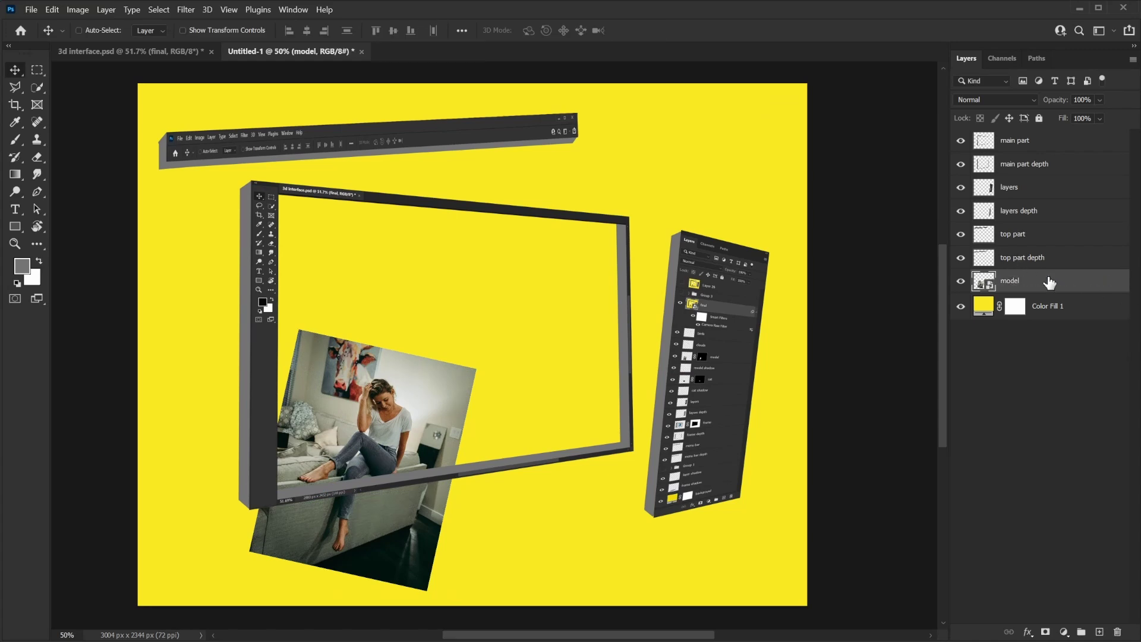
{"action": "left_click_drag", "start_coordinate": [1051, 284], "coordinate": [1026, 103]}
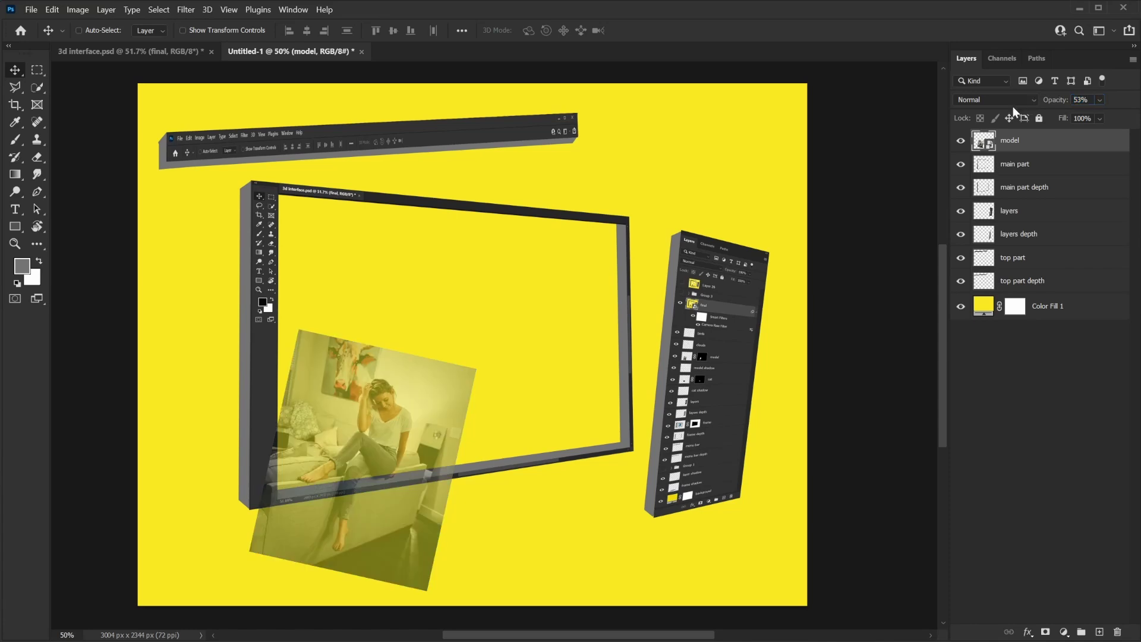
With the model layer at 53% opacity, scale the photo to about 21.8% and position the woman sitting on the frame's lower edge.
{"action": "left_click_drag", "start_coordinate": [437, 420], "coordinate": [446, 420]}
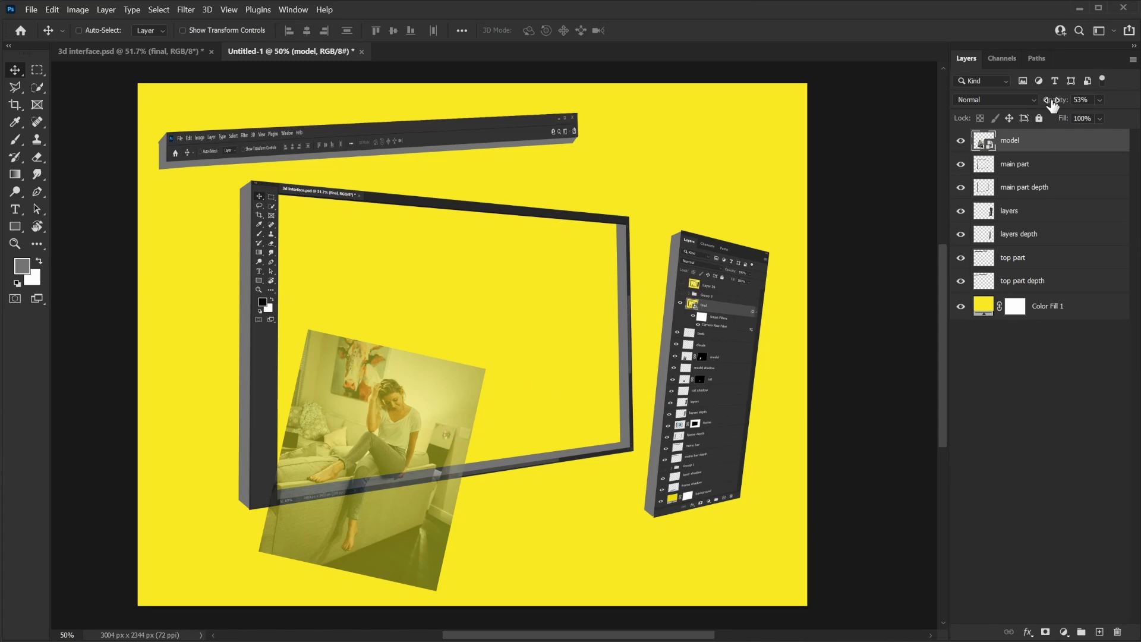
{"action": "key", "text": "ctrl"}
{"action": "key", "text": "ctrl+t"}
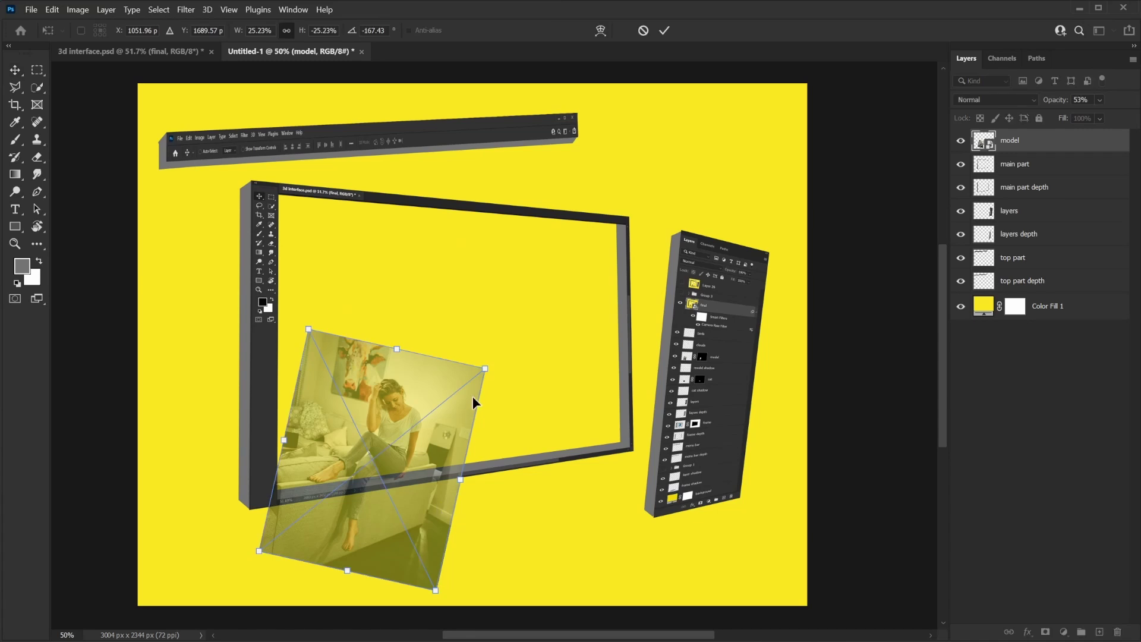
{"action": "left_click_drag", "start_coordinate": [482, 370], "coordinate": [455, 392]}
{"action": "mouse_move", "coordinate": [414, 469]}
{"action": "left_mouse_down"}
{"action": "mouse_move", "coordinate": [422, 452]}
{"action": "mouse_move", "coordinate": [418, 468]}
{"action": "left_mouse_up"}
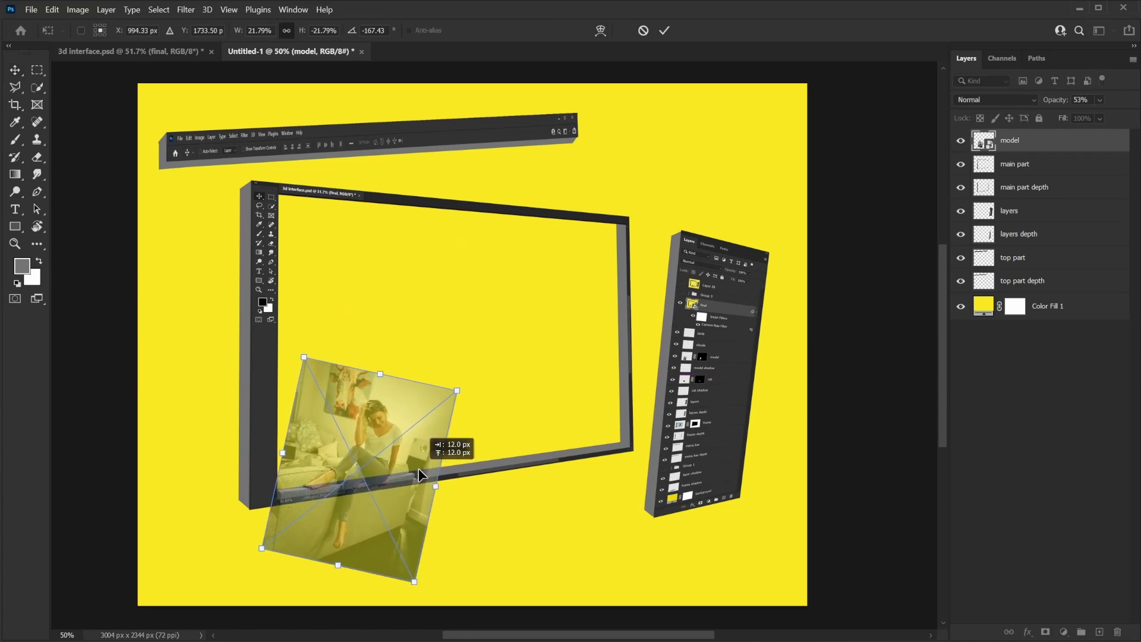
{"action": "left_click", "coordinate": [664, 30]}
Set the model layer's opacity back to 100%.
{"action": "left_click", "coordinate": [1082, 99]}
{"action": "type", "text": "100"}
{"action": "key", "text": "Return"}
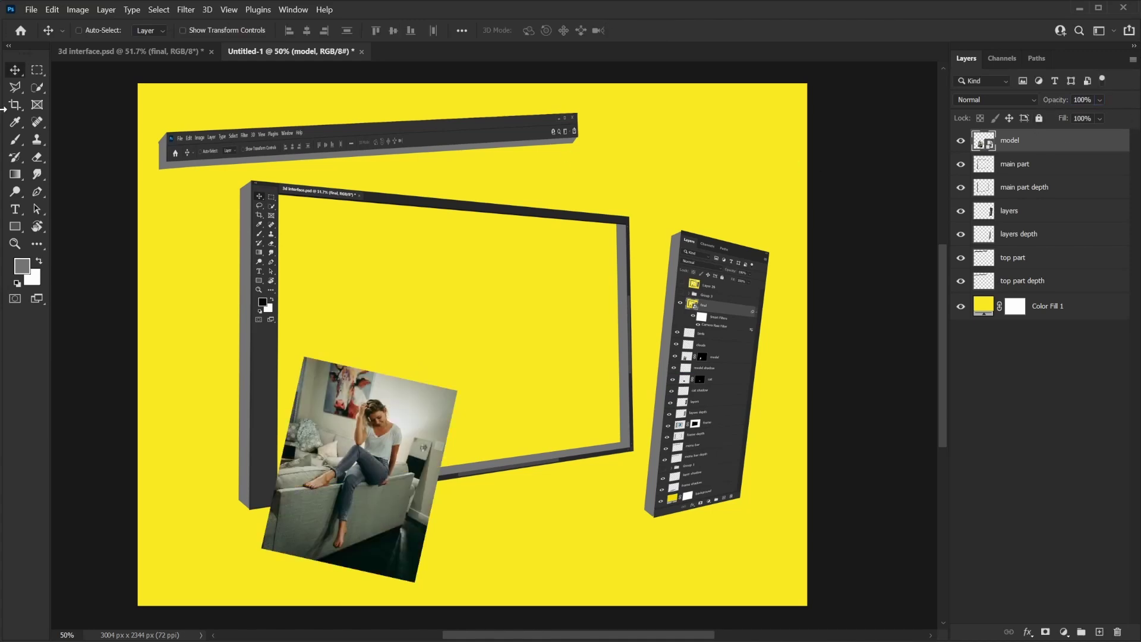
Trace the edge of the woman's hanging foot with the Pen tool, starting at the toes and working up toward the heel.
{"action": "left_click", "coordinate": [37, 192]}
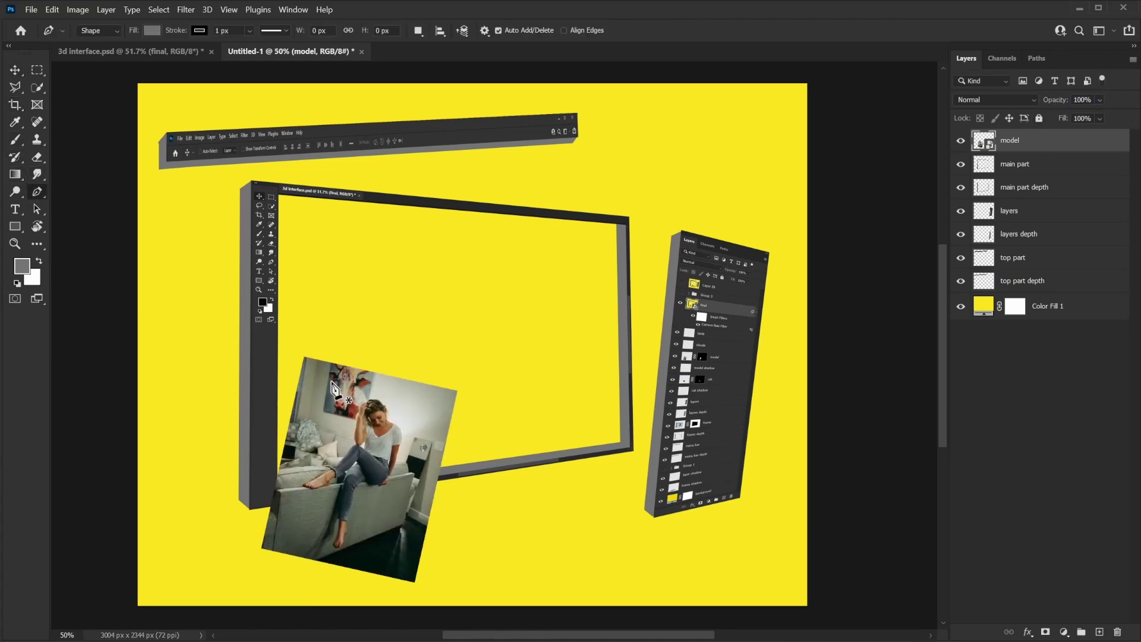
{"action": "key", "text": "ctrl+plus"}
{"action": "left_click_drag", "start_coordinate": [343, 491], "coordinate": [428, 331]}
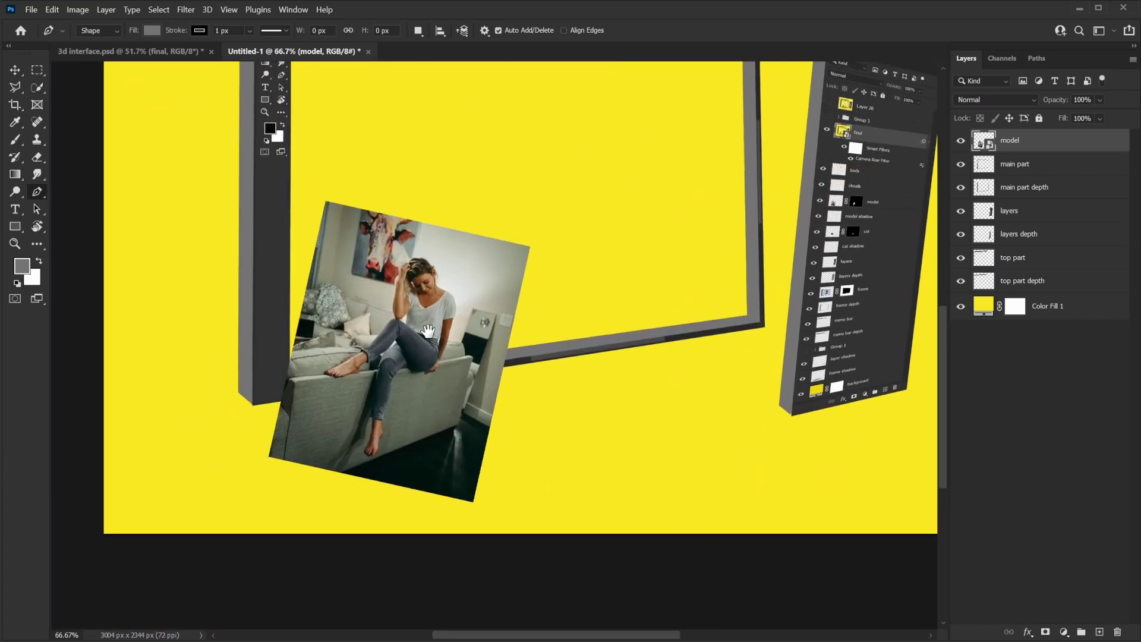
{"action": "key", "text": "ctrl+plus"}
{"action": "key", "text": "ctrl+plus"}
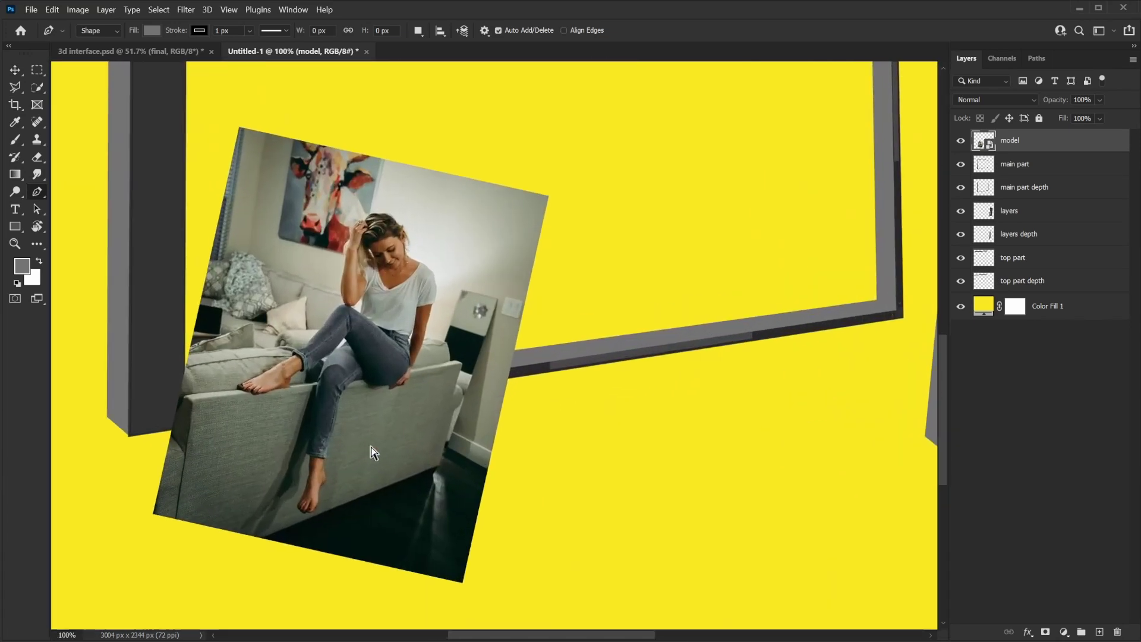
{"action": "scroll", "coordinate": [321, 428], "scroll_direction": "down", "scroll_amount": 3}
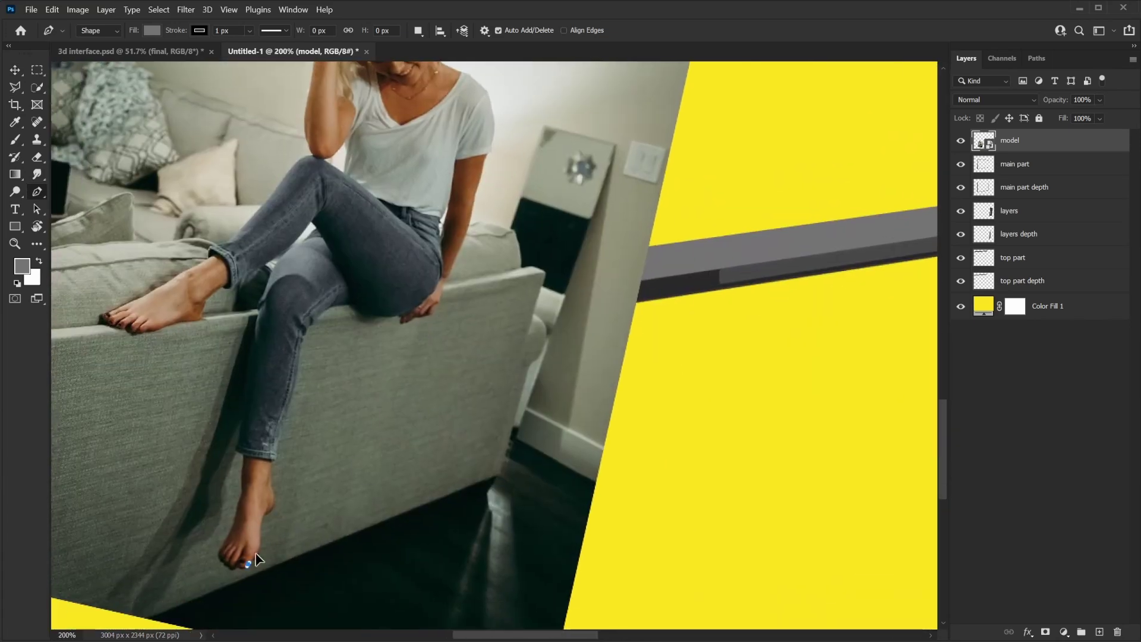
{"action": "left_click", "coordinate": [248, 564]}
{"action": "left_click", "coordinate": [260, 545]}
{"action": "left_click", "coordinate": [264, 519]}
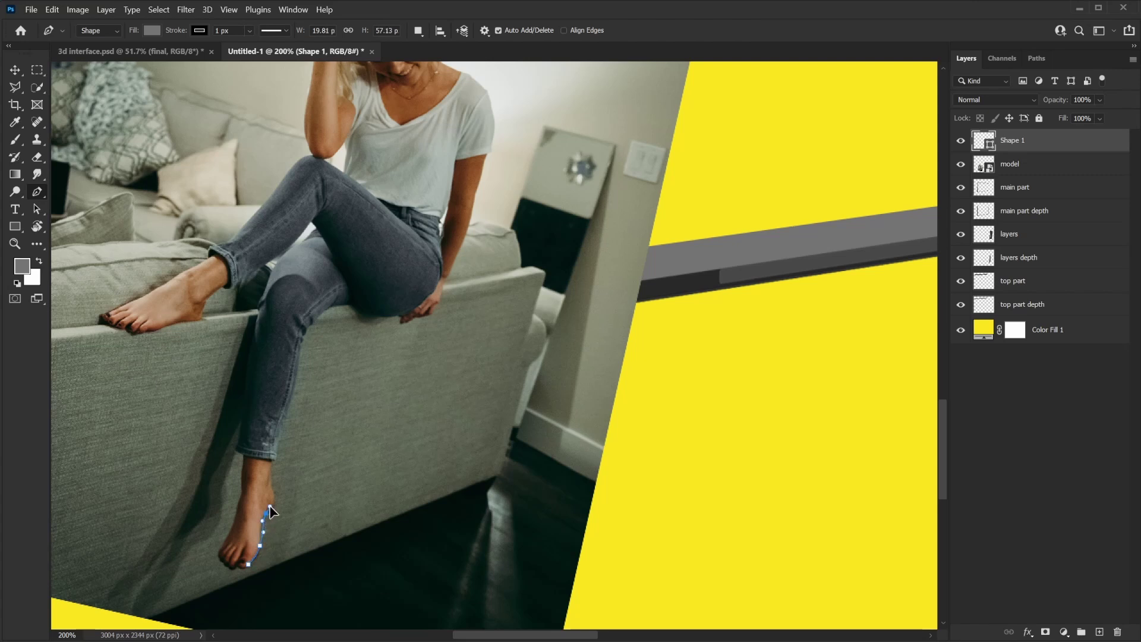
{"action": "left_click", "coordinate": [270, 506]}
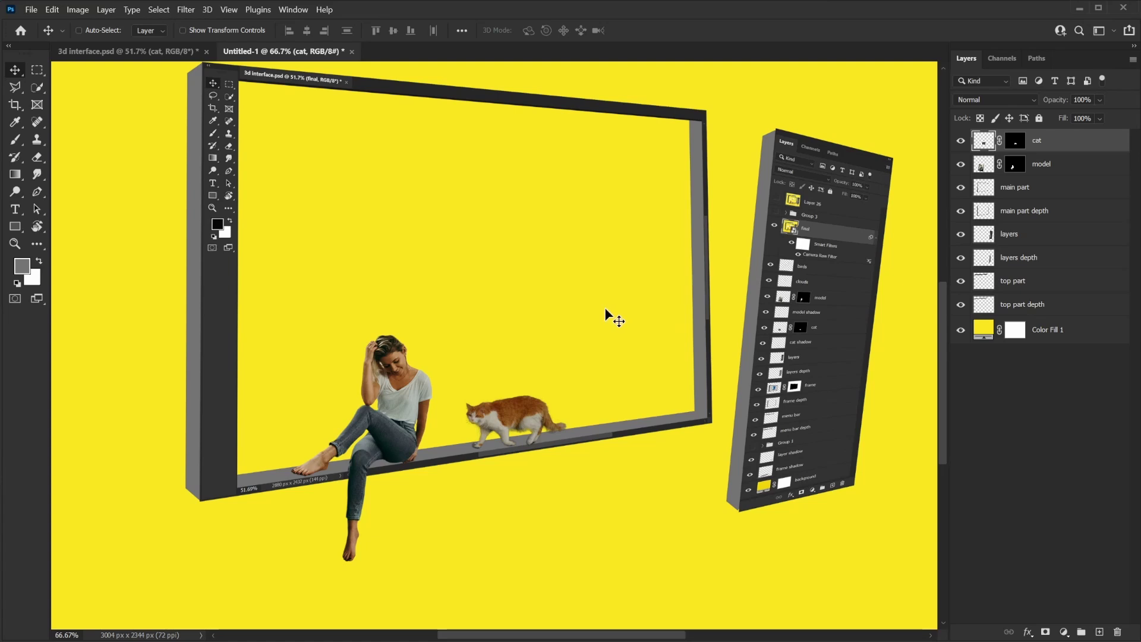
{"action": "key", "text": "ctrl+minus"}
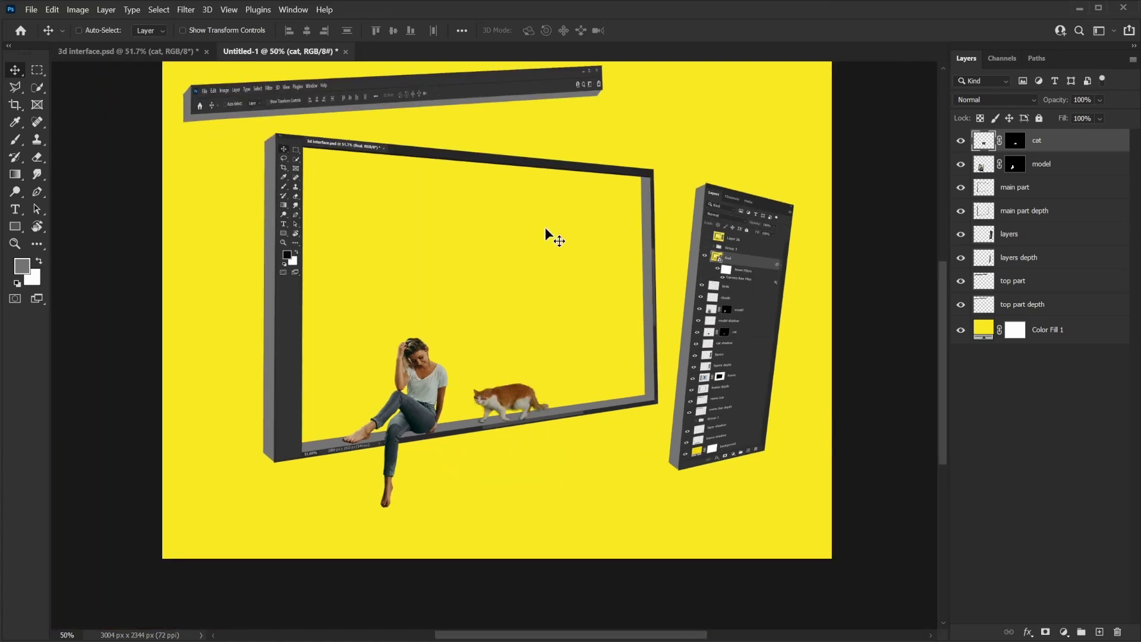
Place the bird photo gareth-davies-EGcfyDiUv58-unsplash from the stocks folder as an embedded layer at its default size.
{"action": "left_click", "coordinate": [32, 10]}
{"action": "left_click", "coordinate": [67, 275]}
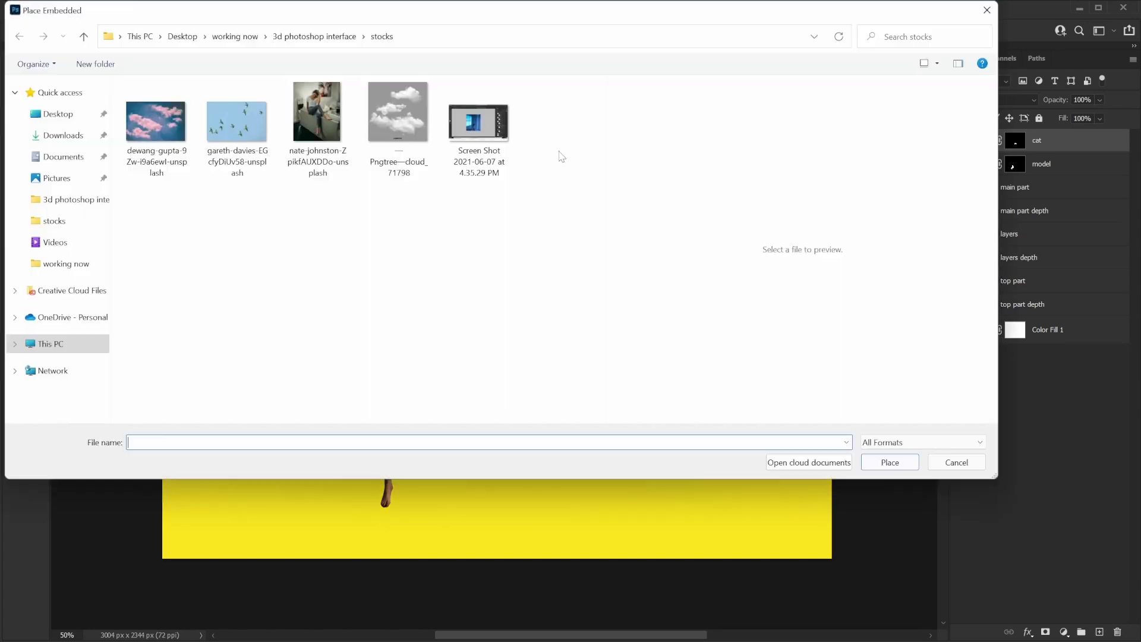
{"action": "left_click", "coordinate": [240, 124]}
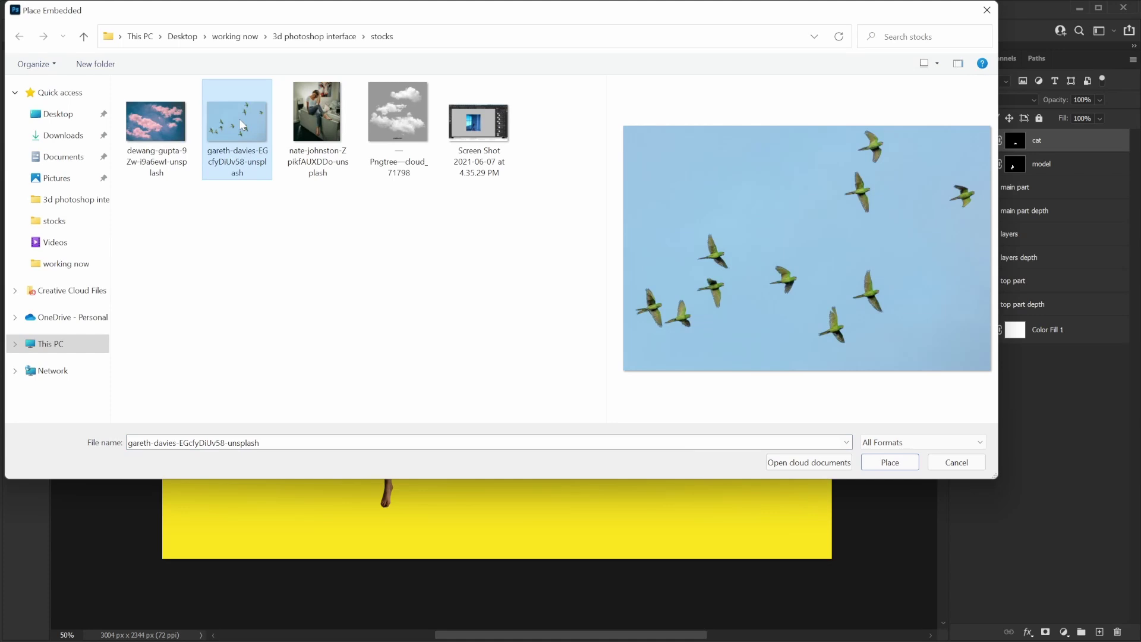
{"action": "left_click", "coordinate": [886, 461]}
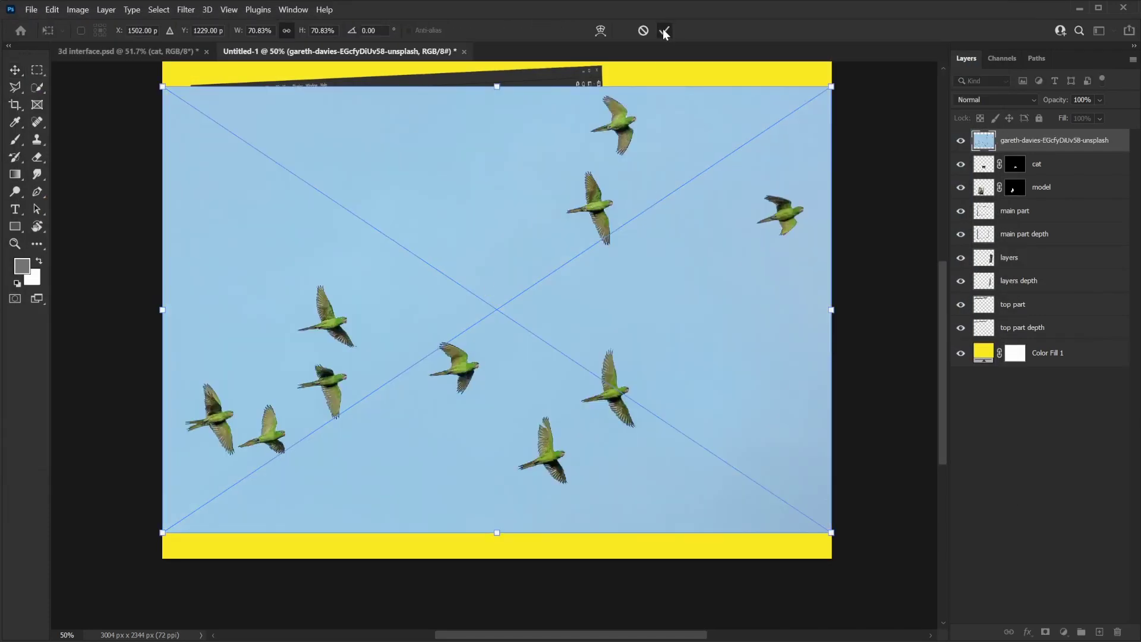
{"action": "left_click", "coordinate": [664, 31]}
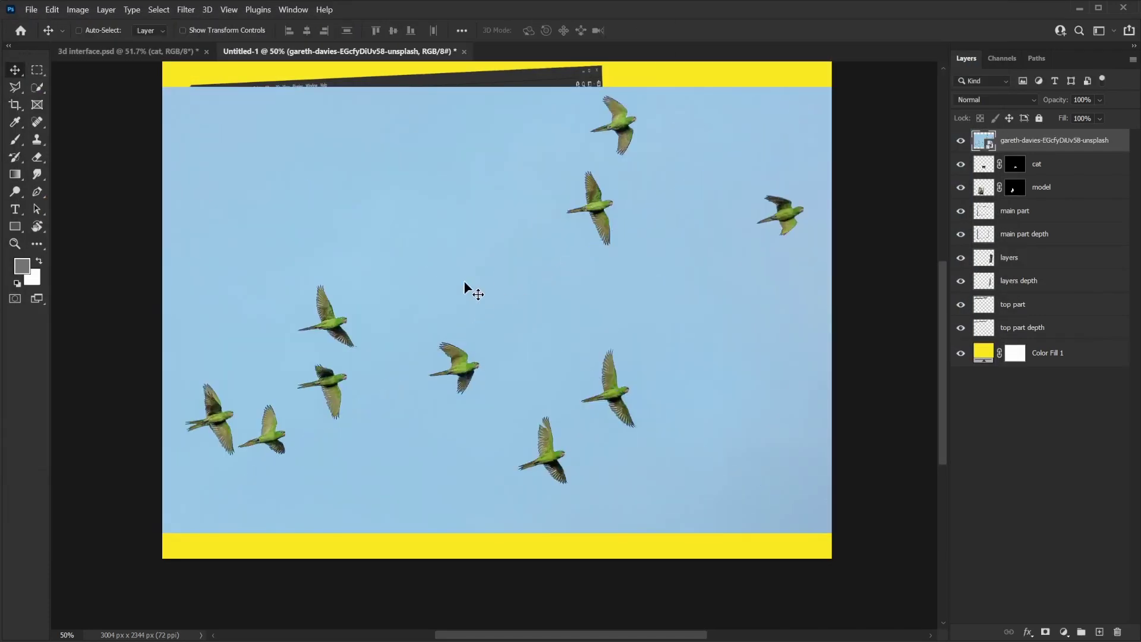
Select the blue sky around the birds with the Magic Wand and try to delete it.
{"action": "left_click", "coordinate": [36, 87]}
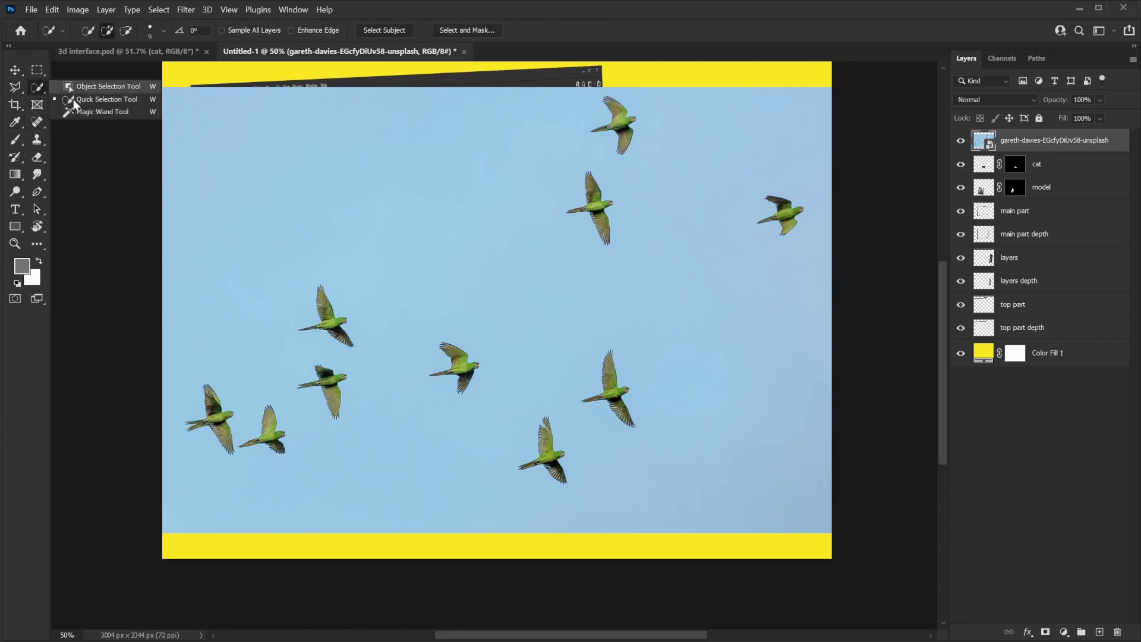
{"action": "left_click", "coordinate": [83, 113]}
{"action": "left_click", "coordinate": [377, 161]}
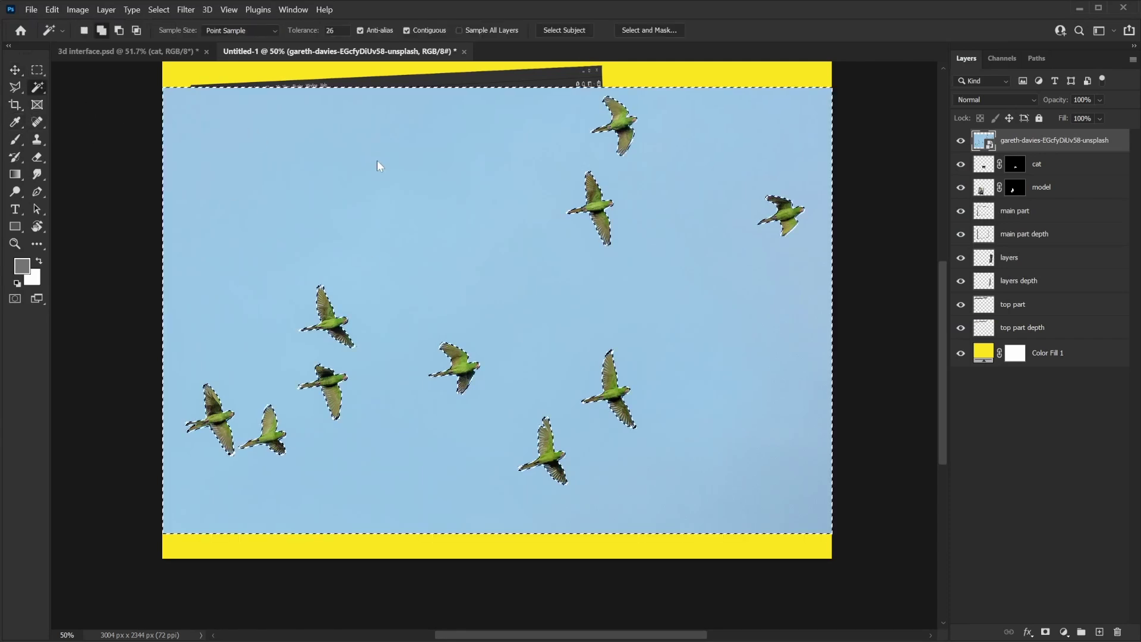
{"action": "key", "text": "Delete"}
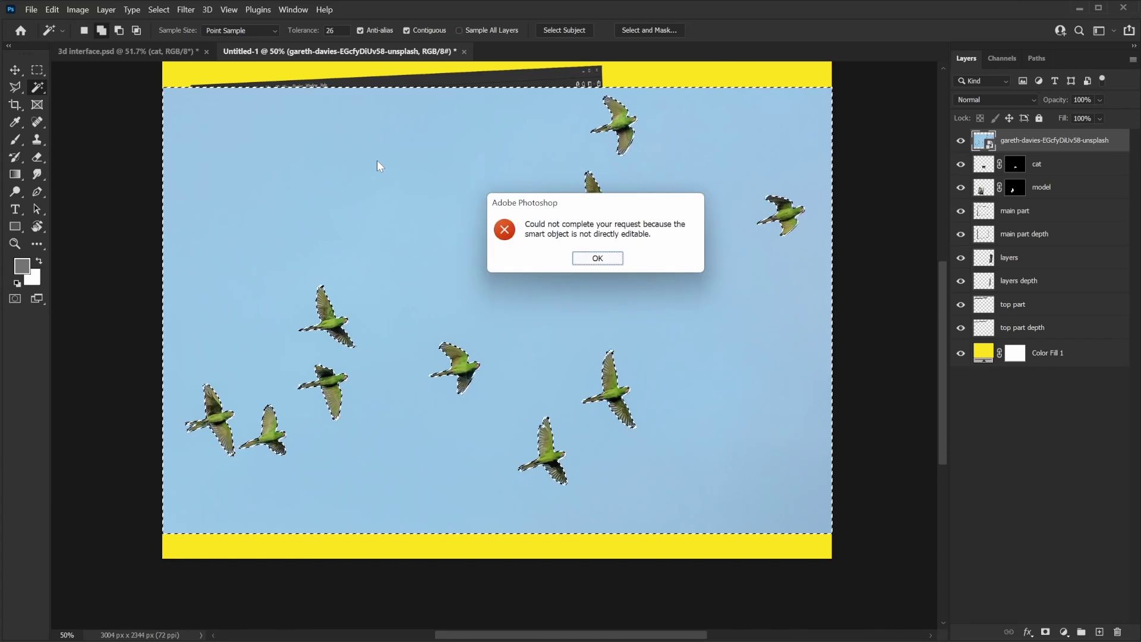
{"action": "key", "text": "Return"}
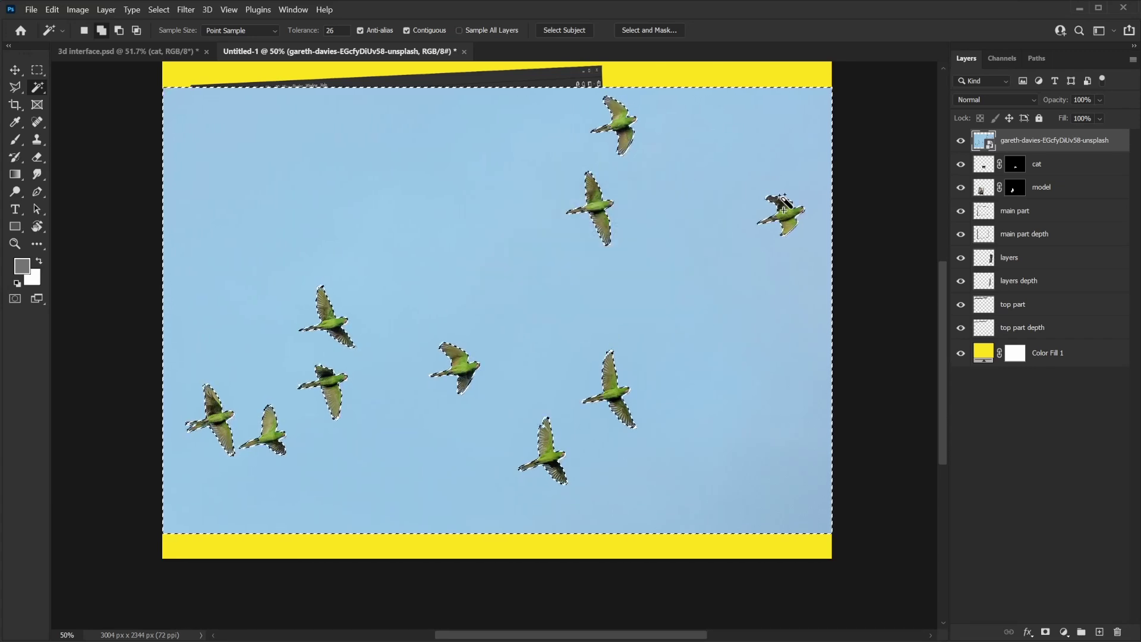
Rasterize the bird photo layer and delete the selected sky, leaving nothing selected.
{"action": "right_click", "coordinate": [1057, 142]}
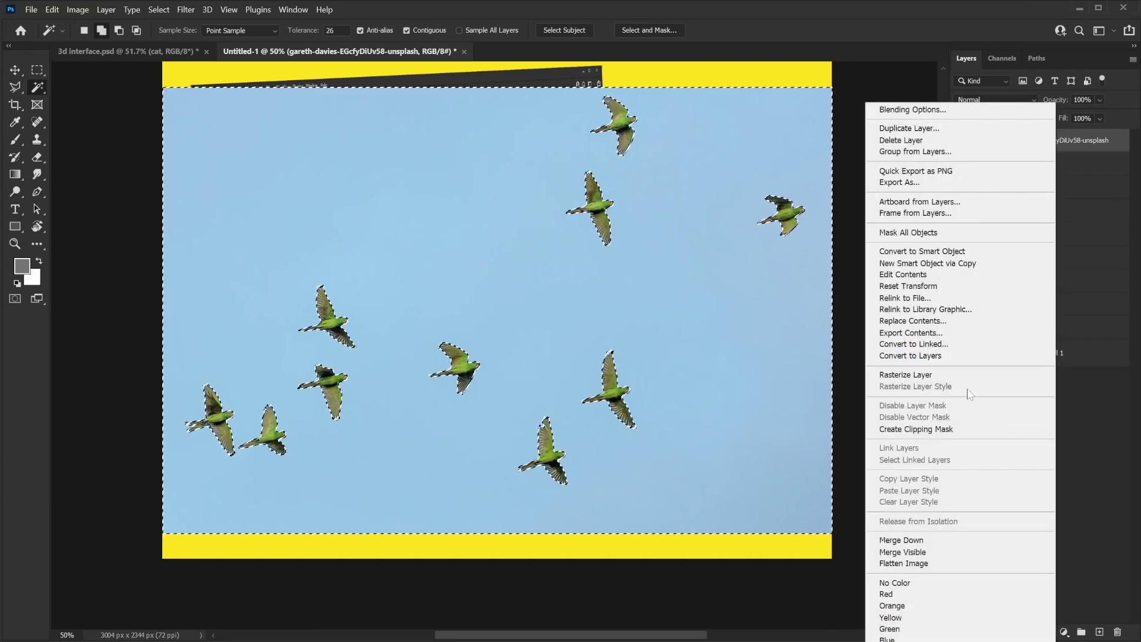
{"action": "left_click", "coordinate": [970, 378]}
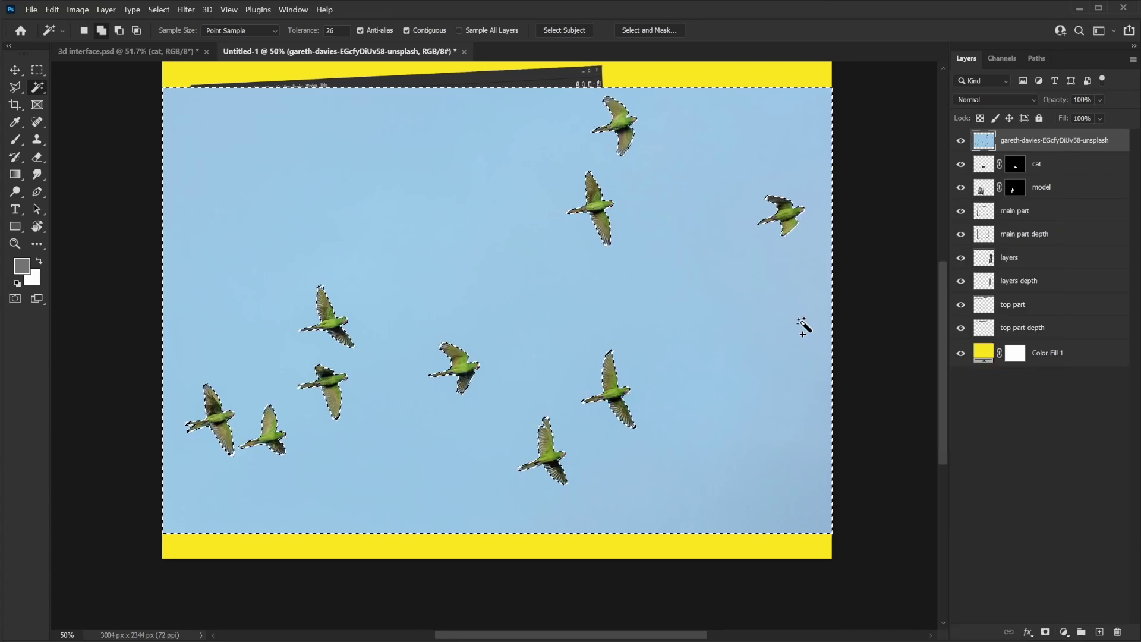
{"action": "key", "text": "Delete"}
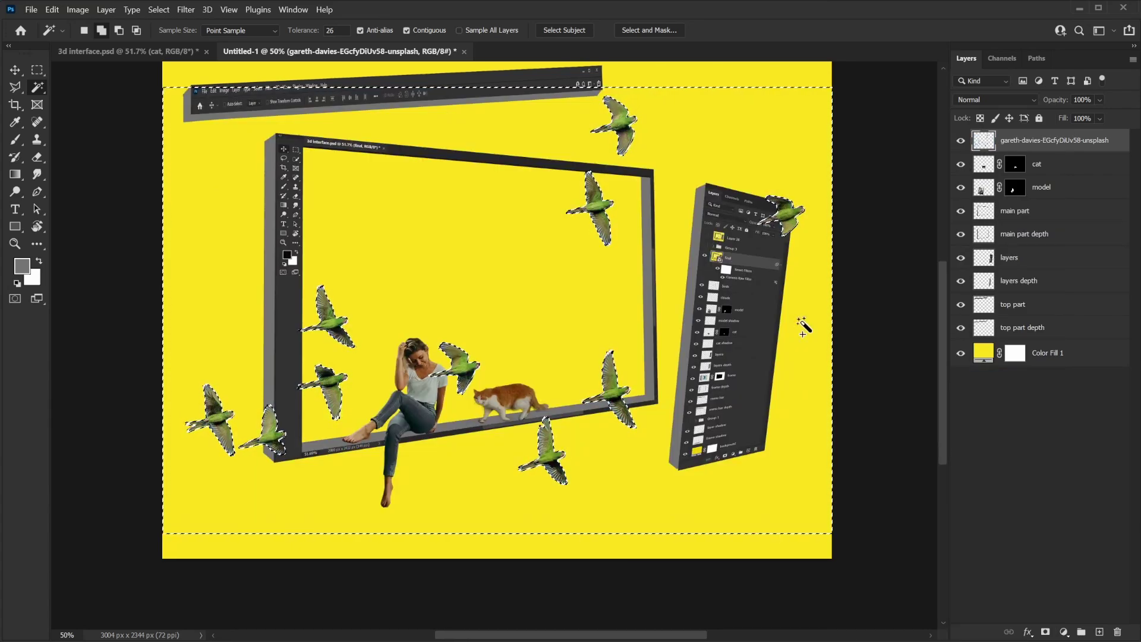
{"action": "key", "text": "ctrl+d"}
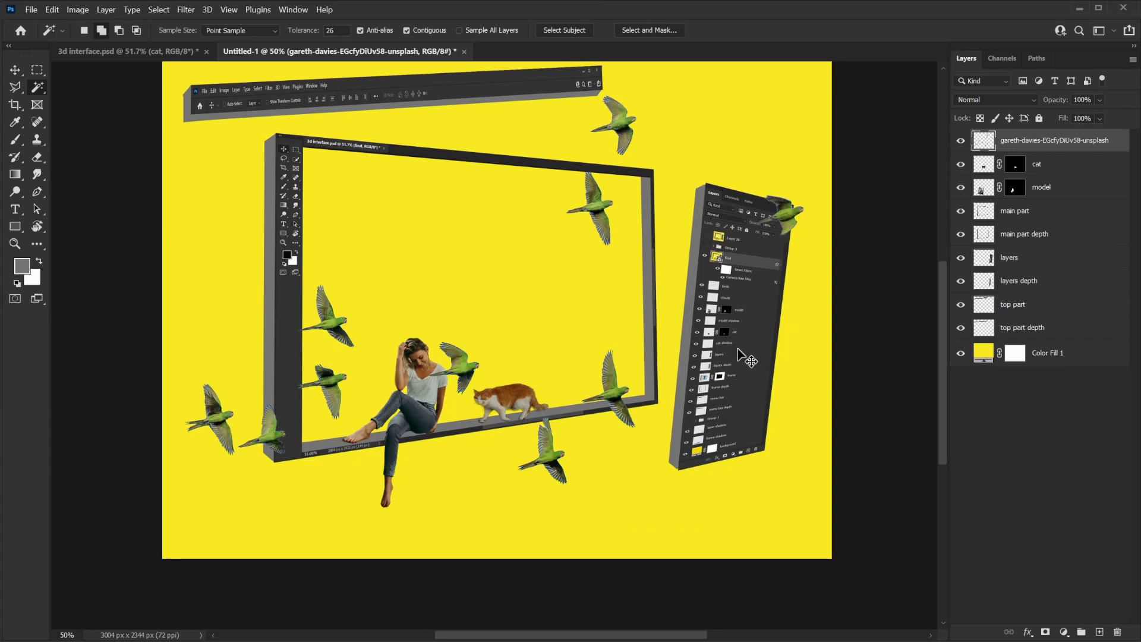
Scale the birds to about 37% and position them across the main frame's upper-right corner, reaching toward the layers panel.
{"action": "key", "text": "ctrl+t"}
{"action": "left_click_drag", "start_coordinate": [834, 535], "coordinate": [572, 356]}
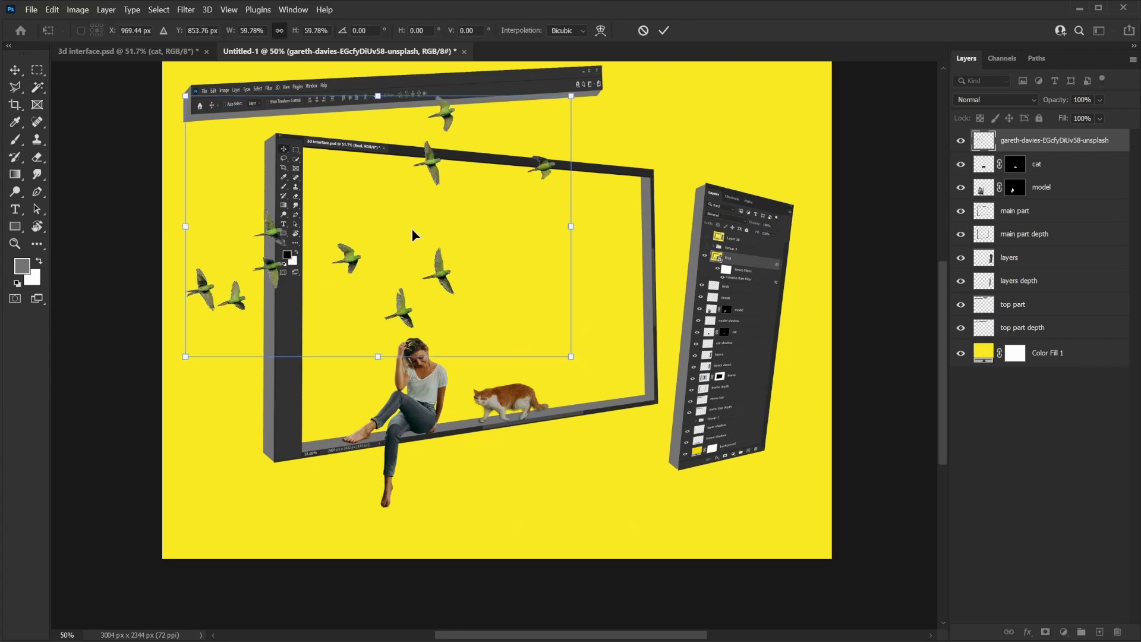
{"action": "left_click_drag", "start_coordinate": [414, 234], "coordinate": [647, 223]}
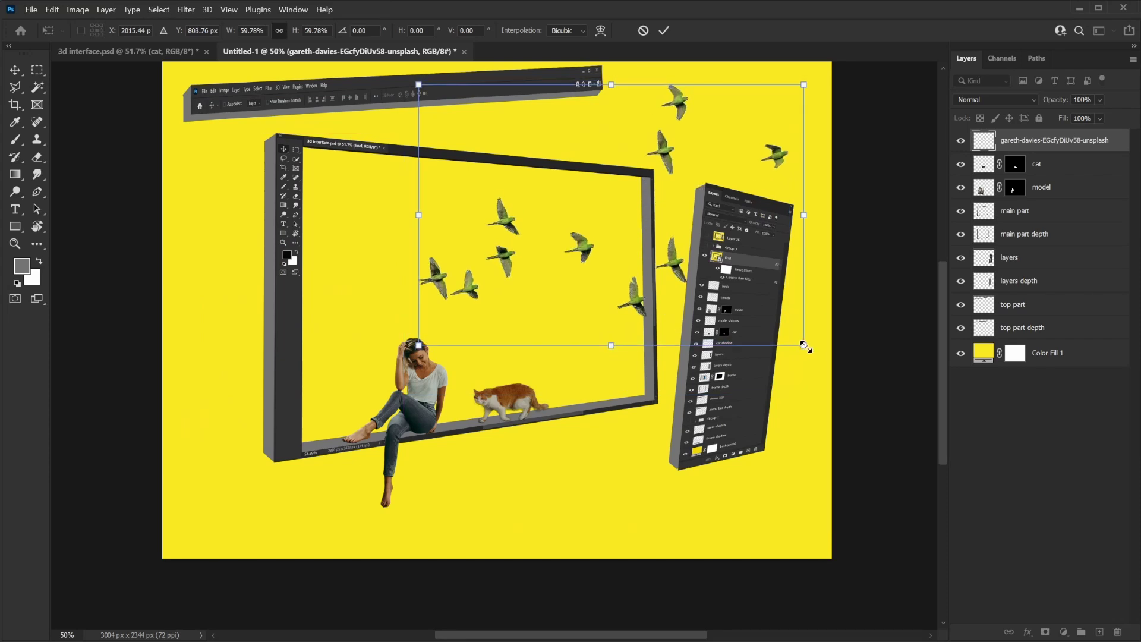
{"action": "left_click_drag", "start_coordinate": [804, 345], "coordinate": [661, 250]}
{"action": "left_click_drag", "start_coordinate": [610, 185], "coordinate": [652, 257]}
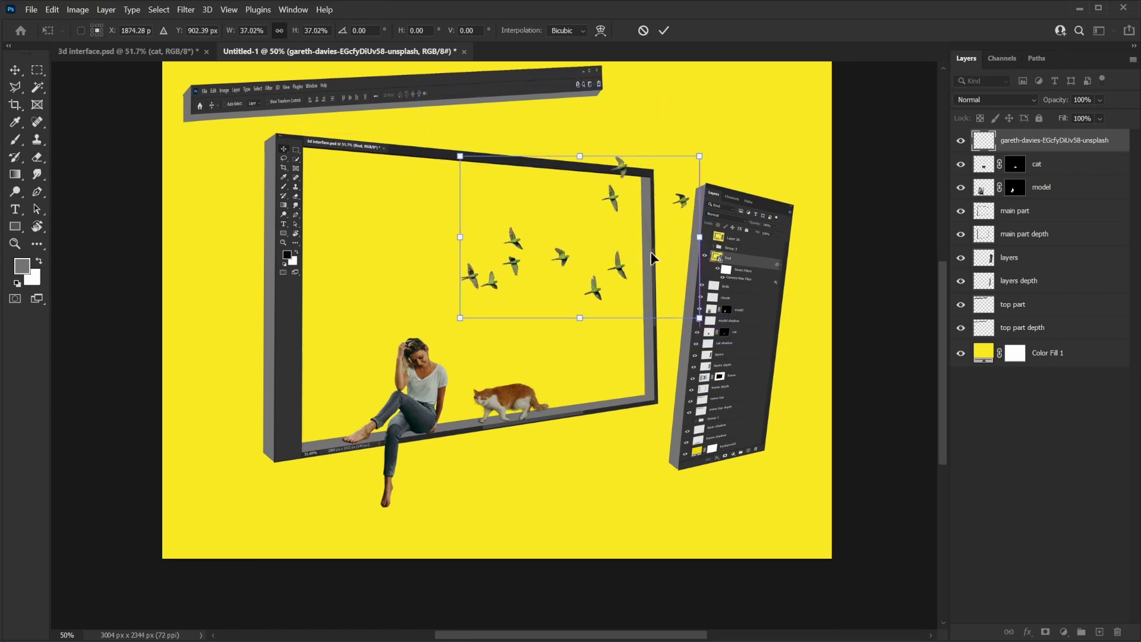
{"action": "left_click_drag", "start_coordinate": [661, 216], "coordinate": [670, 209]}
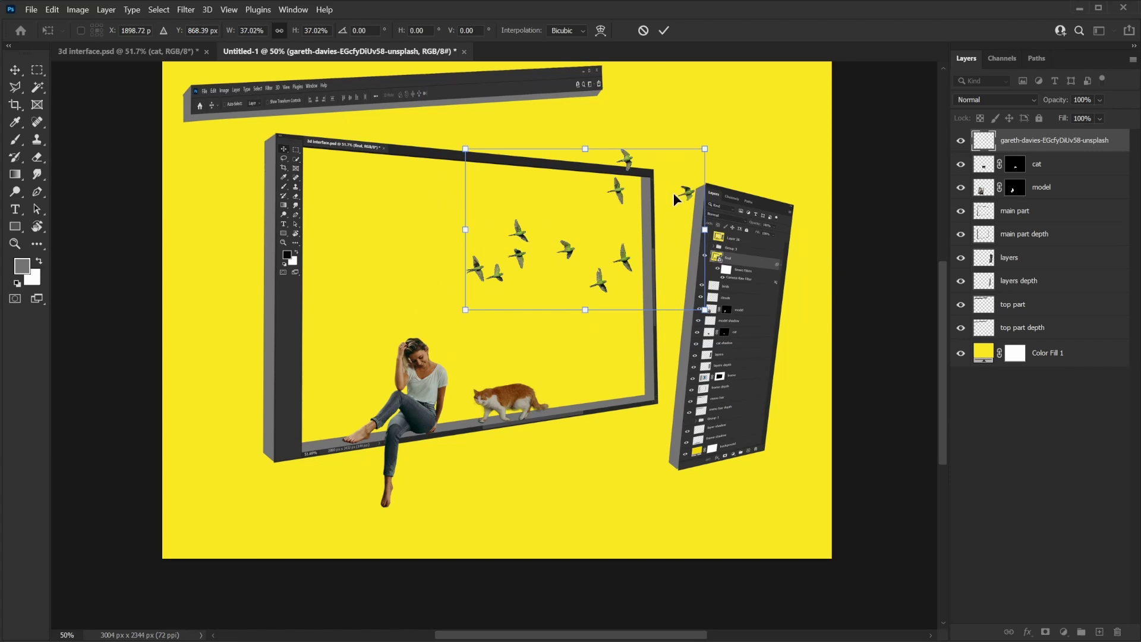
{"action": "left_click", "coordinate": [666, 31]}
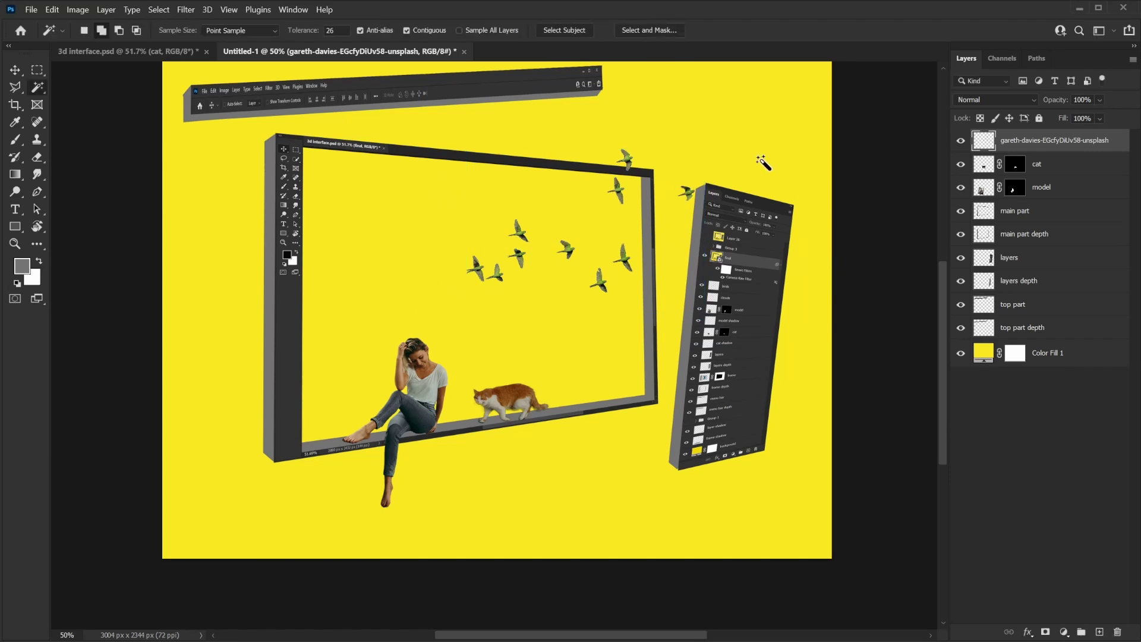
Place the Pngtree cloud_71798 image from the stocks folder as an embedded layer.
{"action": "left_click", "coordinate": [31, 9]}
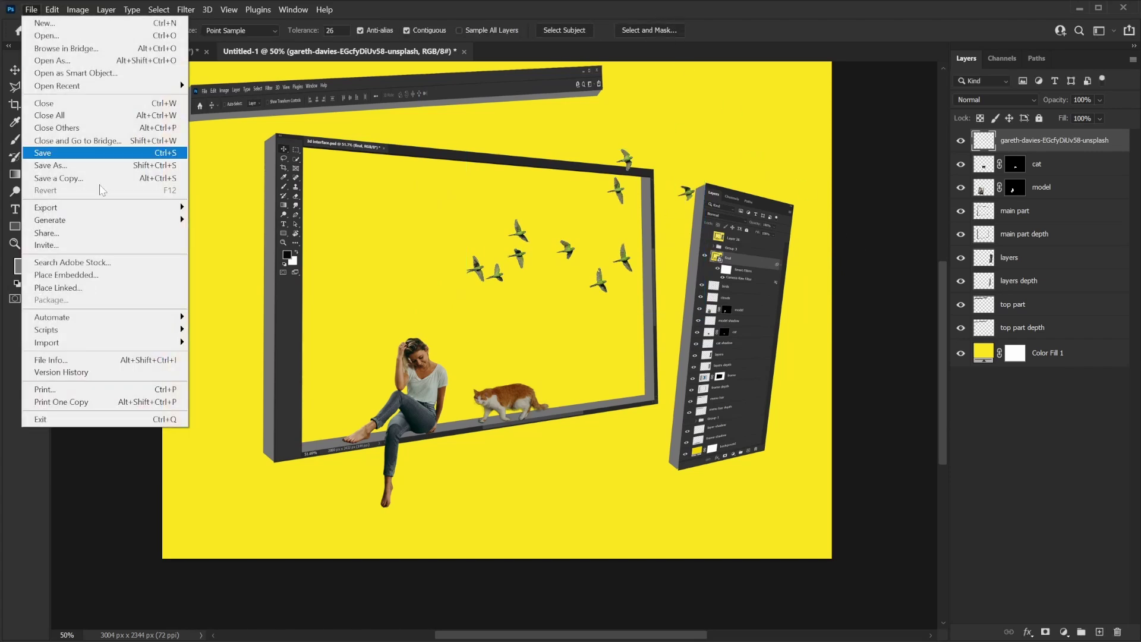
{"action": "left_click", "coordinate": [60, 276]}
{"action": "left_click", "coordinate": [398, 126]}
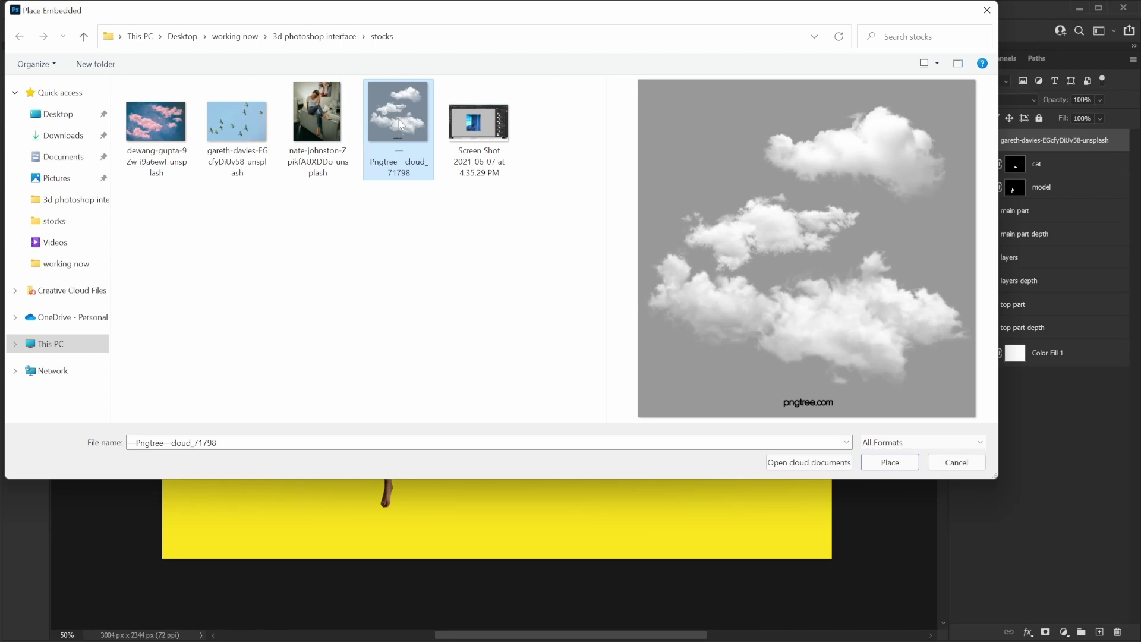
{"action": "left_click", "coordinate": [886, 462]}
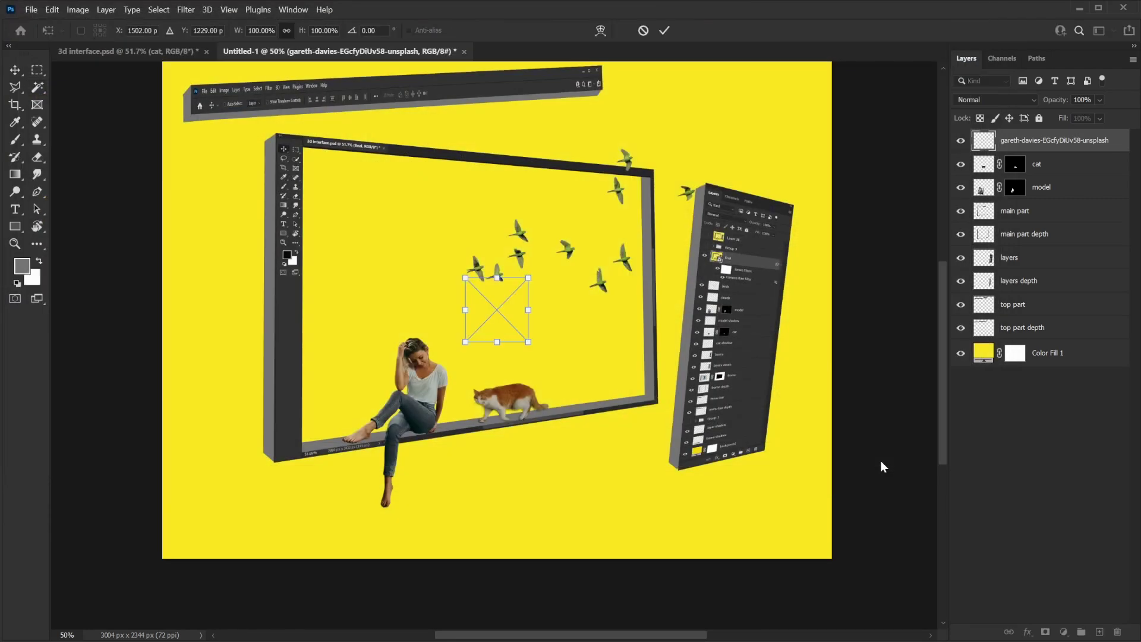
Enlarge the cloud image to about 305% and position it inside the main frame above the woman.
{"action": "left_click_drag", "start_coordinate": [466, 277], "coordinate": [324, 145]}
{"action": "left_click_drag", "start_coordinate": [434, 272], "coordinate": [441, 312]}
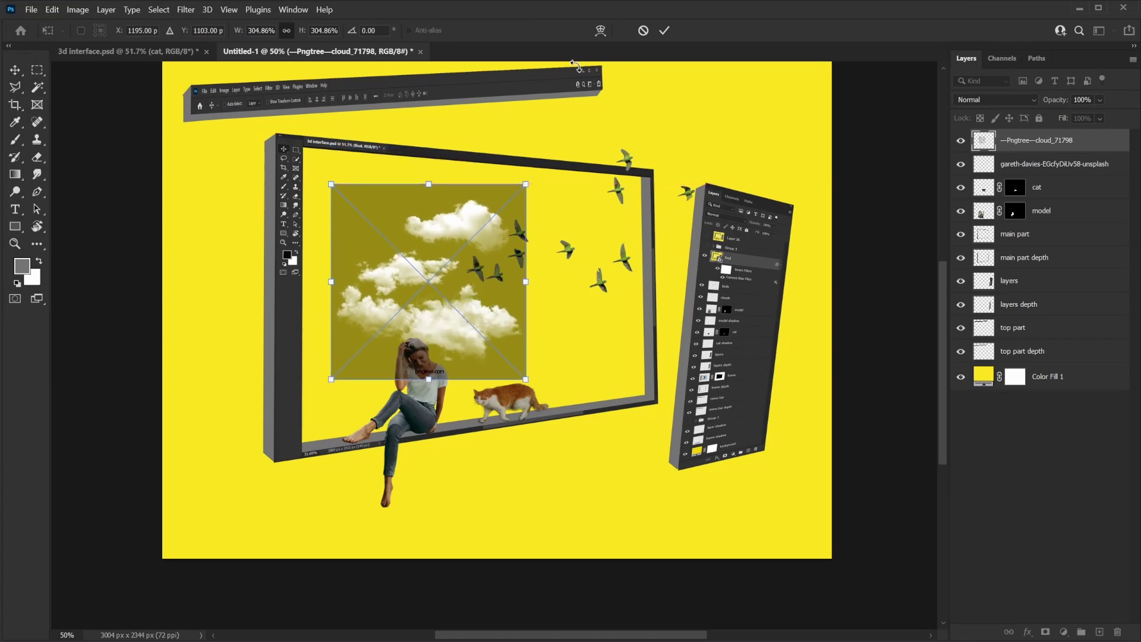
{"action": "left_click", "coordinate": [666, 30]}
{"action": "key", "text": "w"}
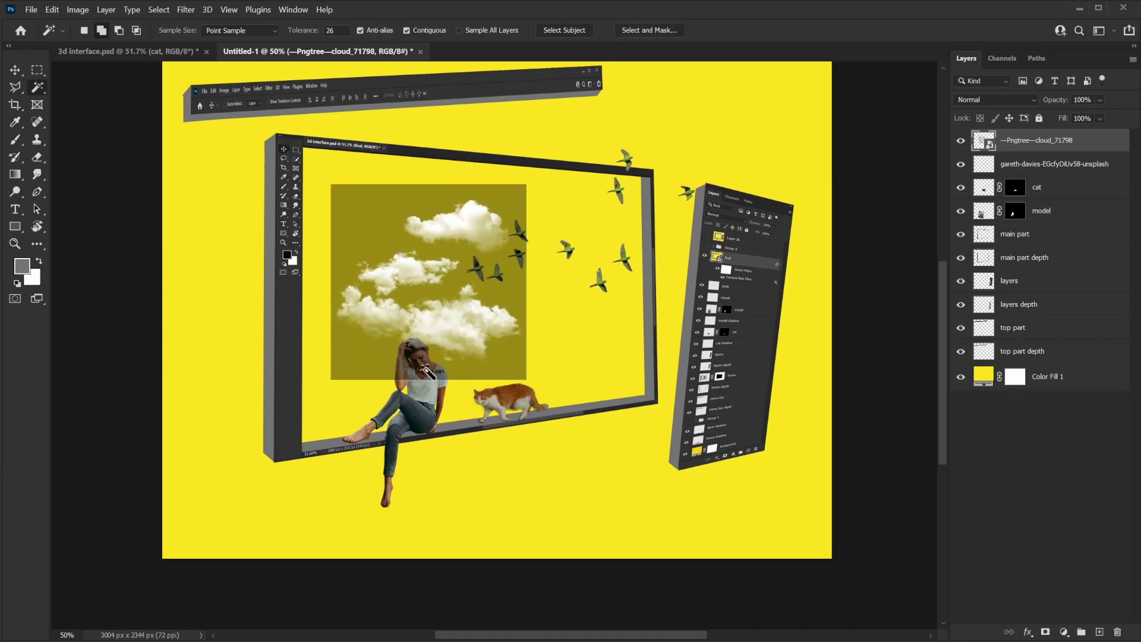
Set the cloud layer's blend mode to Screen to drop out its dark background.
{"action": "key", "text": "ctrl+plus"}
{"action": "key", "text": "ctrl+plus"}
{"action": "key", "text": "ctrl+plus"}
{"action": "left_click_drag", "start_coordinate": [336, 393], "coordinate": [541, 269]}
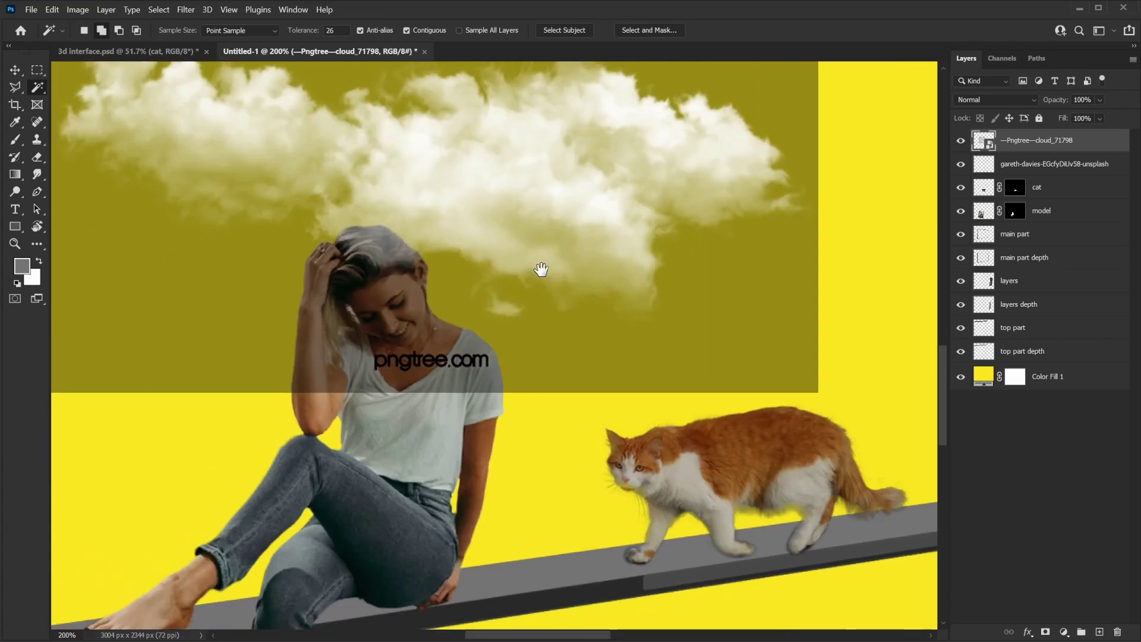
{"action": "left_click", "coordinate": [983, 99]}
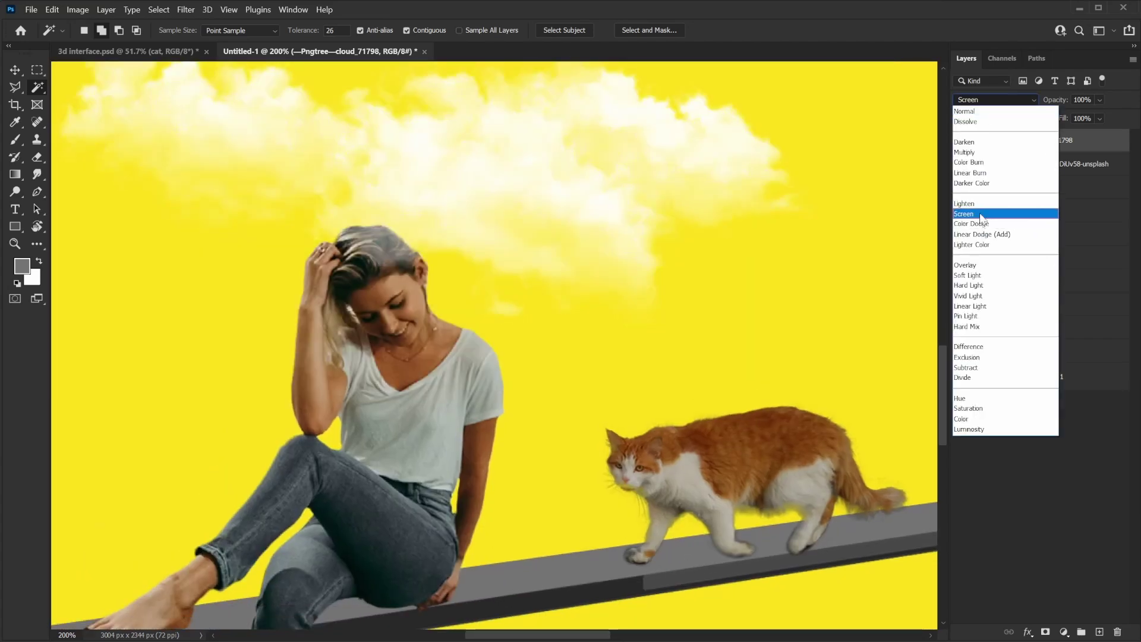
{"action": "left_click", "coordinate": [964, 213]}
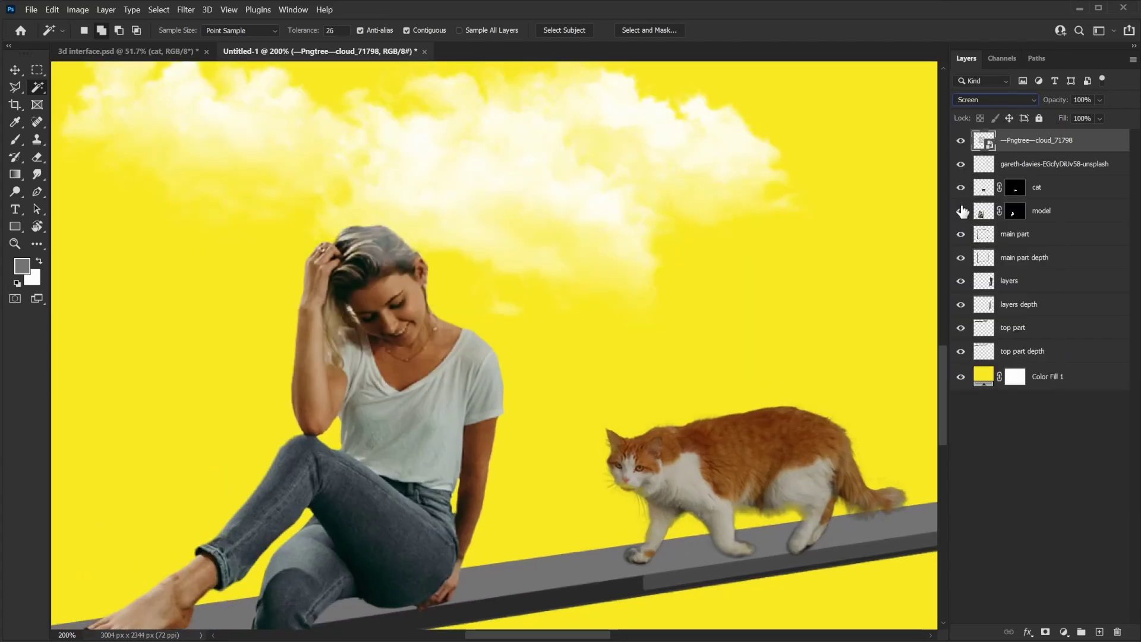
{"action": "key", "text": "ctrl+minus"}
{"action": "key", "text": "ctrl+minus"}
{"action": "key", "text": "ctrl+minus"}
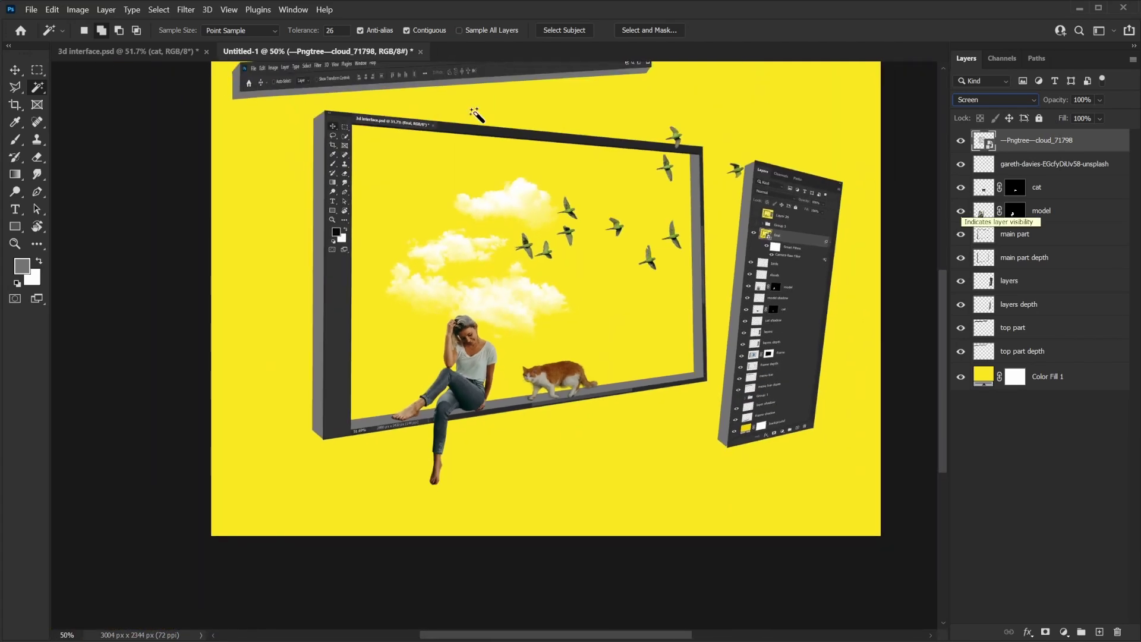
Distort the clouds to follow the main frame's perspective and reposition them above the seated woman.
{"action": "key", "text": "v"}
{"action": "left_click_drag", "start_coordinate": [523, 264], "coordinate": [506, 247]}
{"action": "key", "text": "ctrl+t"}
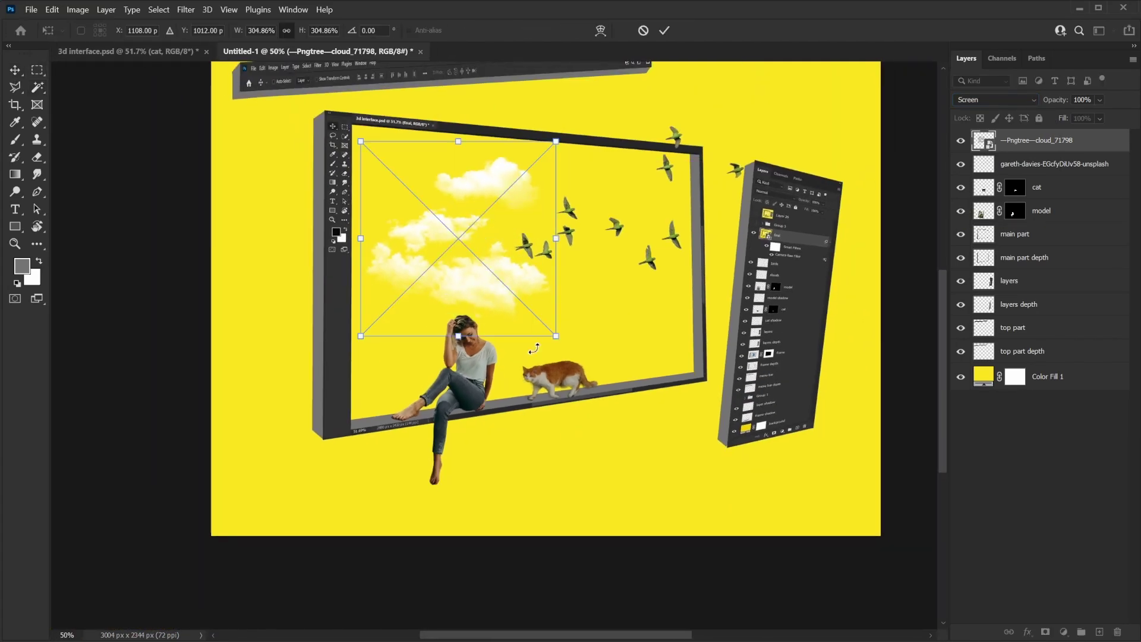
{"action": "left_click_drag", "start_coordinate": [556, 336], "coordinate": [547, 320]}
{"action": "left_click_drag", "start_coordinate": [556, 141], "coordinate": [542, 159]}
{"action": "left_click_drag", "start_coordinate": [361, 335], "coordinate": [369, 321]}
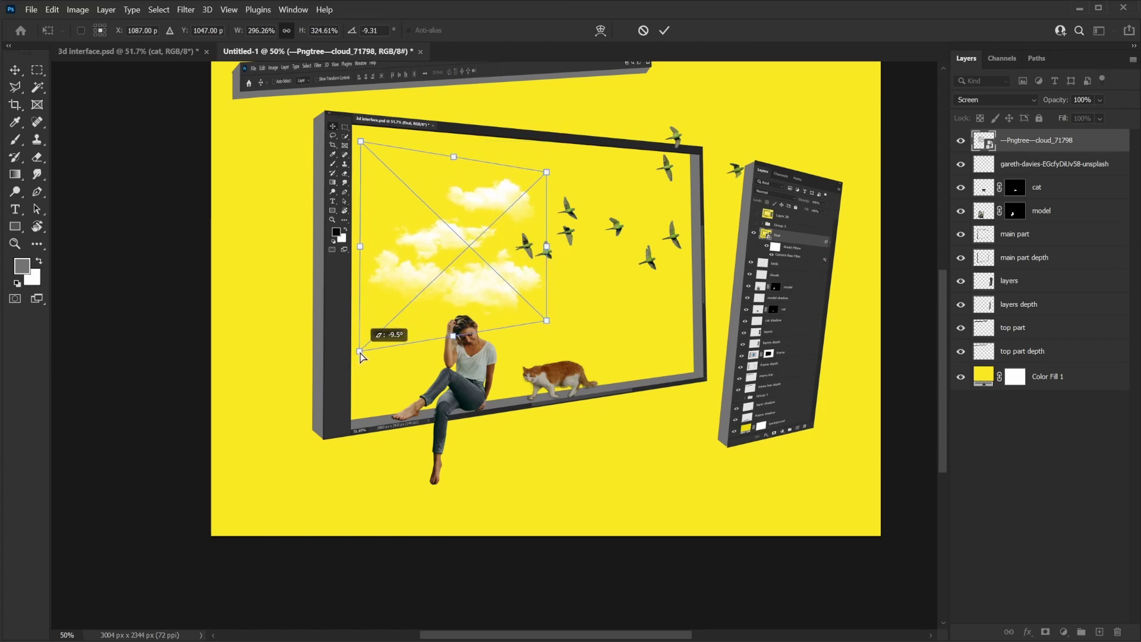
{"action": "left_click_drag", "start_coordinate": [361, 140], "coordinate": [370, 131]}
{"action": "mouse_move", "coordinate": [547, 320]}
{"action": "left_mouse_down"}
{"action": "mouse_move", "coordinate": [542, 298]}
{"action": "mouse_move", "coordinate": [550, 319]}
{"action": "left_mouse_up"}
{"action": "left_click_drag", "start_coordinate": [542, 160], "coordinate": [549, 179]}
{"action": "left_click_drag", "start_coordinate": [368, 321], "coordinate": [373, 362]}
{"action": "key", "text": "Return"}
{"action": "left_click_drag", "start_coordinate": [452, 250], "coordinate": [478, 256]}
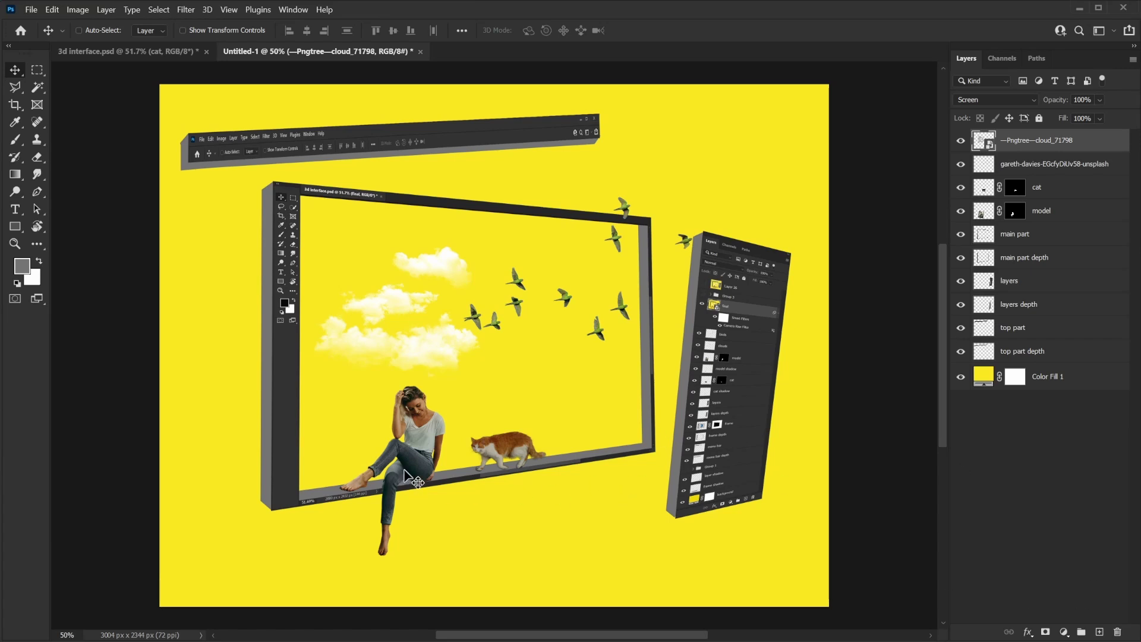
Add a new layer directly below the model layer and name it "model shadow".
{"action": "left_click", "coordinate": [1068, 216]}
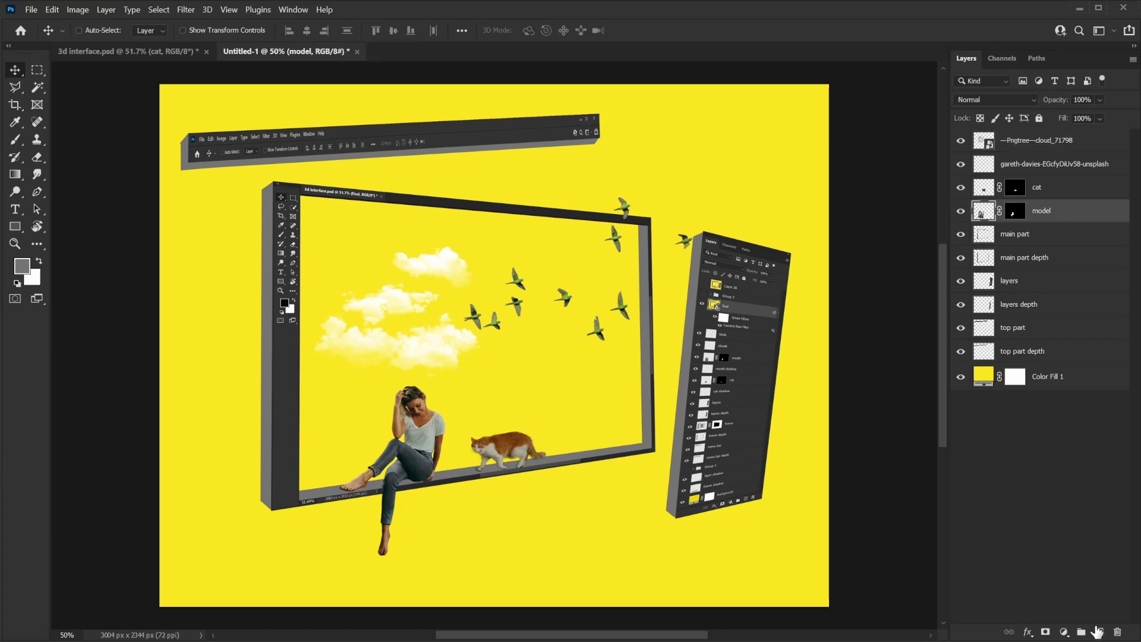
{"action": "left_click", "coordinate": [1100, 632]}
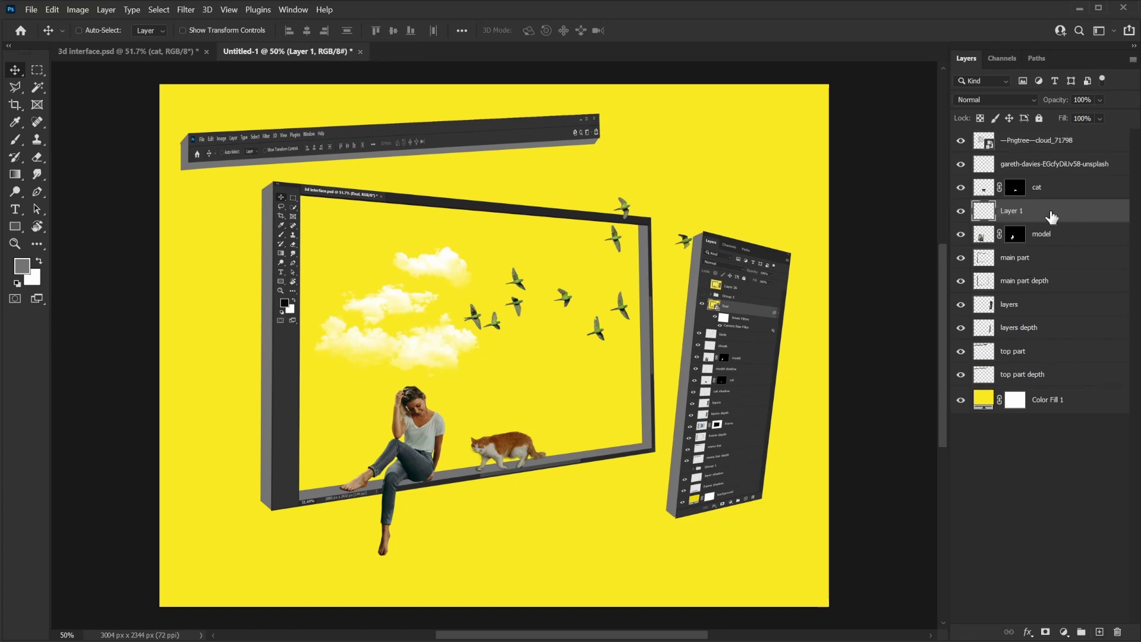
{"action": "left_click_drag", "start_coordinate": [1052, 216], "coordinate": [1052, 249]}
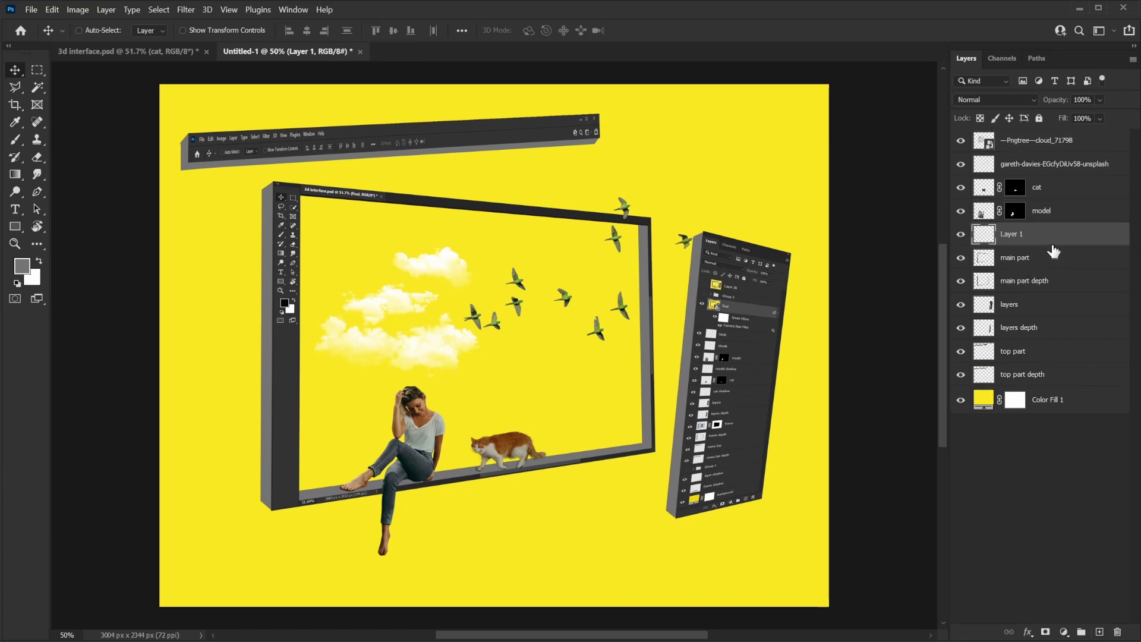
{"action": "double_click", "coordinate": [1016, 234]}
{"action": "type", "text": "model shadow"}
{"action": "key", "text": "Return"}
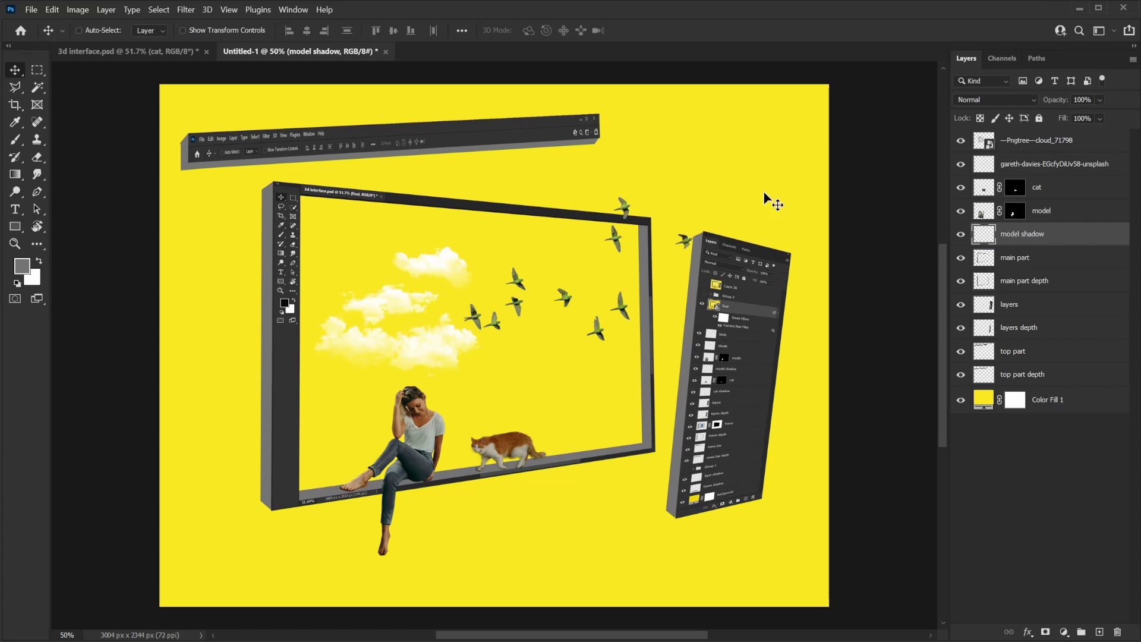
Set up a soft Brush with 0% hardness and 26% opacity for painting on the model shadow layer.
{"action": "left_click_drag", "start_coordinate": [15, 140], "coordinate": [76, 143]}
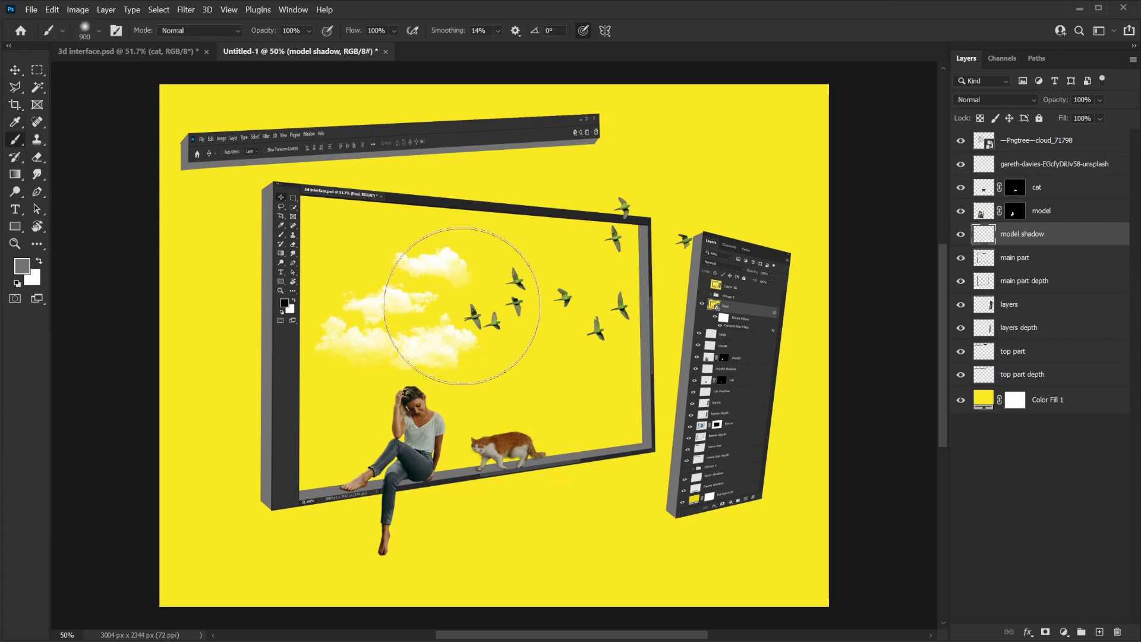
{"action": "right_click", "coordinate": [475, 300]}
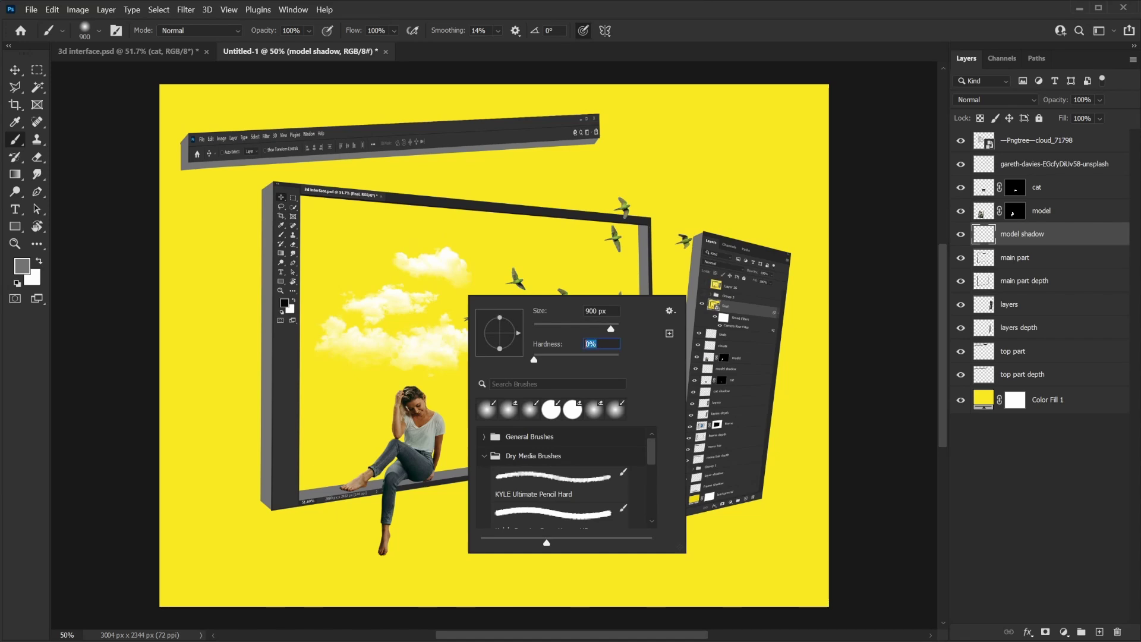
{"action": "left_click", "coordinate": [1048, 244]}
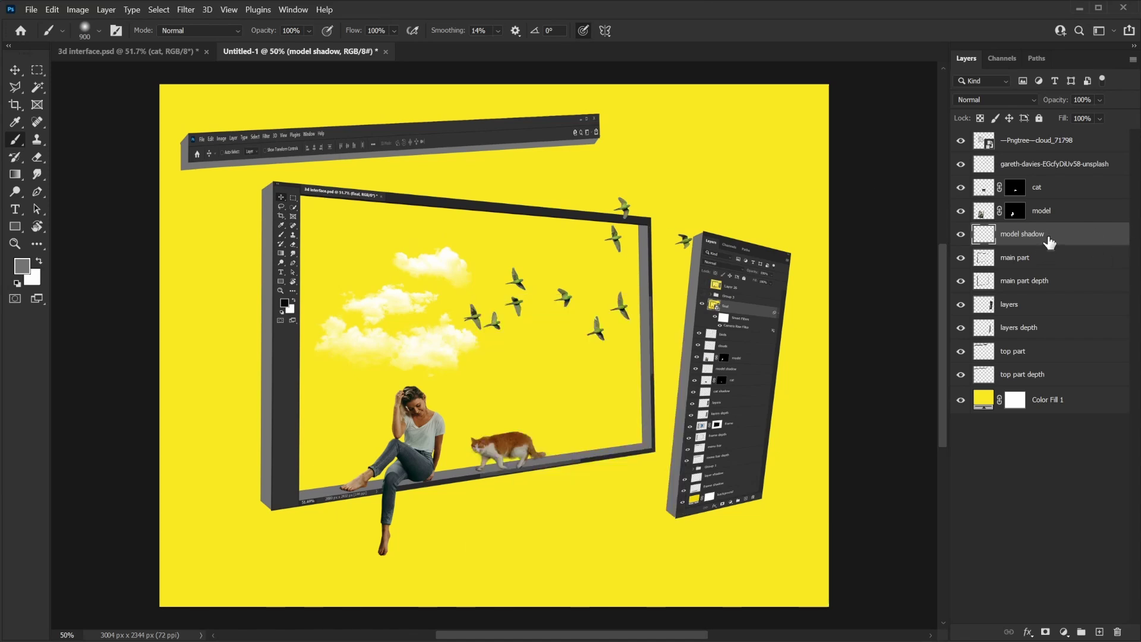
{"action": "left_click", "coordinate": [310, 31]}
{"action": "left_click", "coordinate": [1091, 236]}
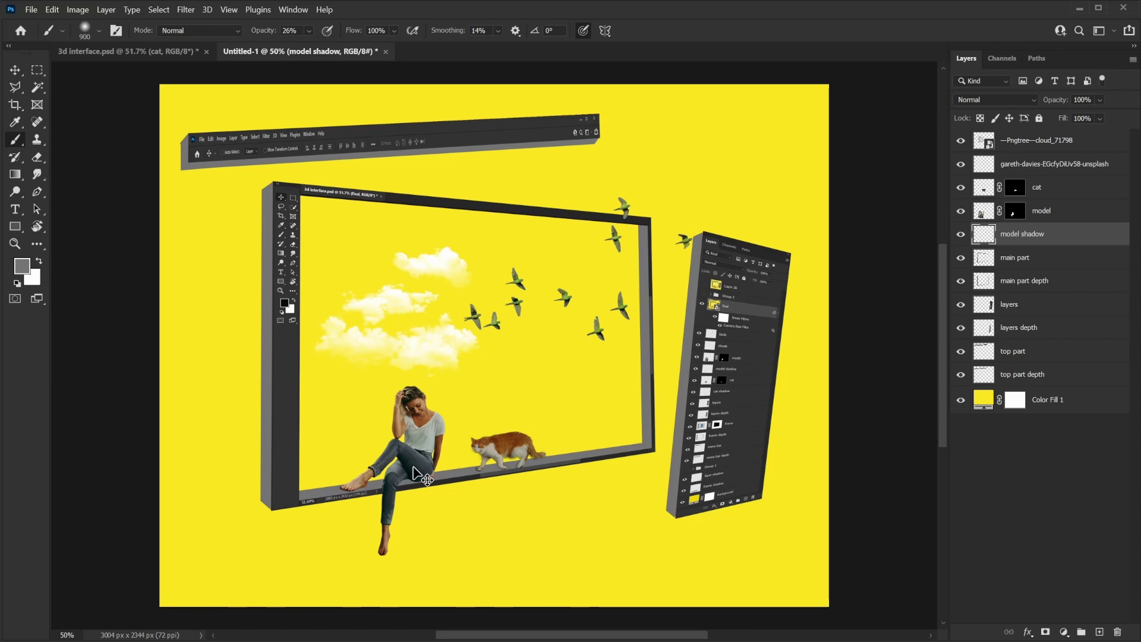
Reduce the brush size to 45 px for detail work where the model sits on the frame ledge.
{"action": "key", "text": "ctrl+equal"}
{"action": "key", "text": "ctrl+equal"}
{"action": "key", "text": "ctrl+equal"}
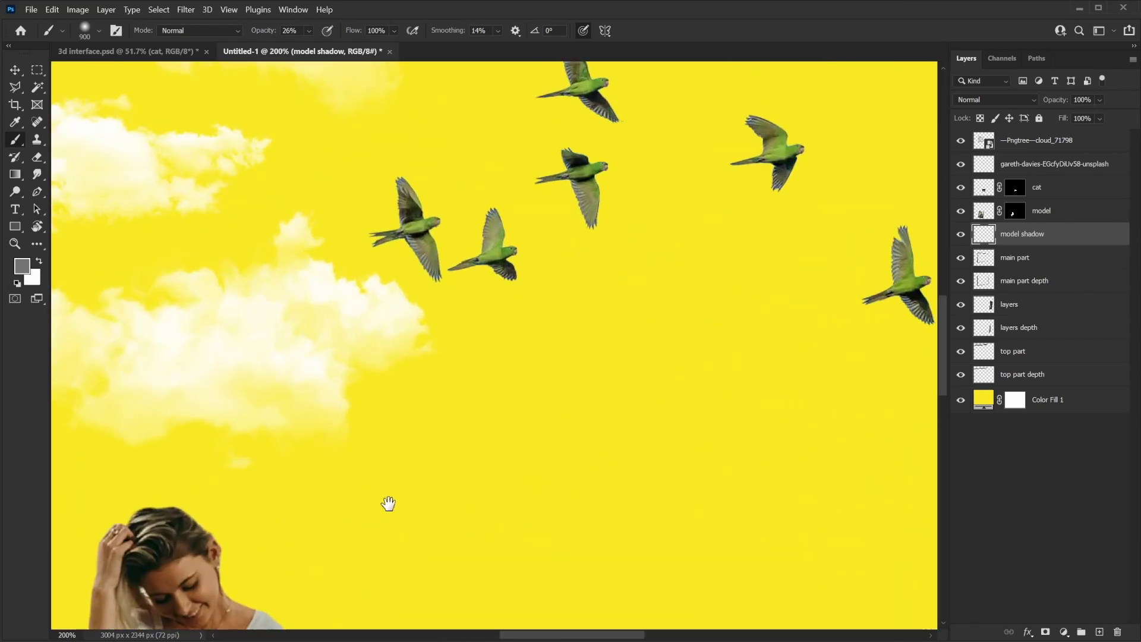
{"action": "mouse_move", "coordinate": [390, 497]}
{"action": "left_mouse_down"}
{"action": "mouse_move", "coordinate": [672, 222]}
{"action": "mouse_move", "coordinate": [732, 78]}
{"action": "left_mouse_up"}
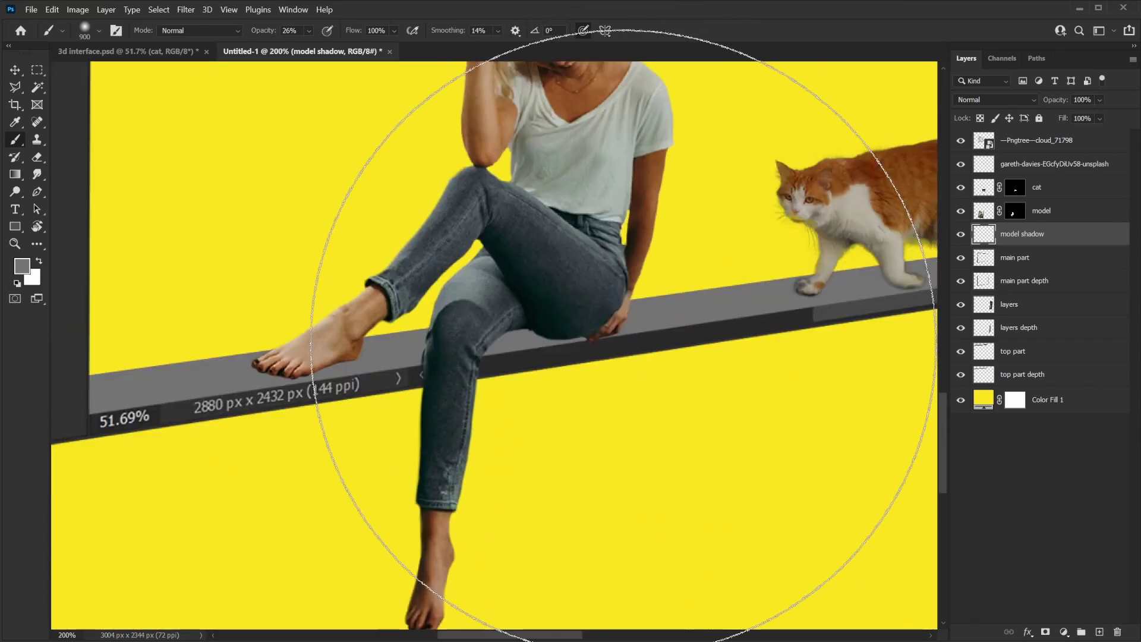
{"action": "key", "text": "bracketleft"}
{"action": "key", "text": "bracketleft"}
{"action": "key", "text": "bracketleft"}
{"action": "key", "text": "bracketleft"}
{"action": "key", "text": "bracketleft"}
{"action": "key", "text": "bracketleft"}
{"action": "key", "text": "bracketleft"}
{"action": "key", "text": "bracketleft"}
{"action": "key", "text": "bracketleft"}
{"action": "key", "text": "bracketleft"}
{"action": "key", "text": "bracketleft"}
{"action": "key", "text": "bracketleft"}
{"action": "key", "text": "bracketleft"}
{"action": "key", "text": "bracketleft"}
{"action": "key", "text": "bracketleft"}
{"action": "key", "text": "bracketleft"}
{"action": "key", "text": "bracketleft"}
{"action": "key", "text": "bracketleft"}
{"action": "key", "text": "bracketleft"}
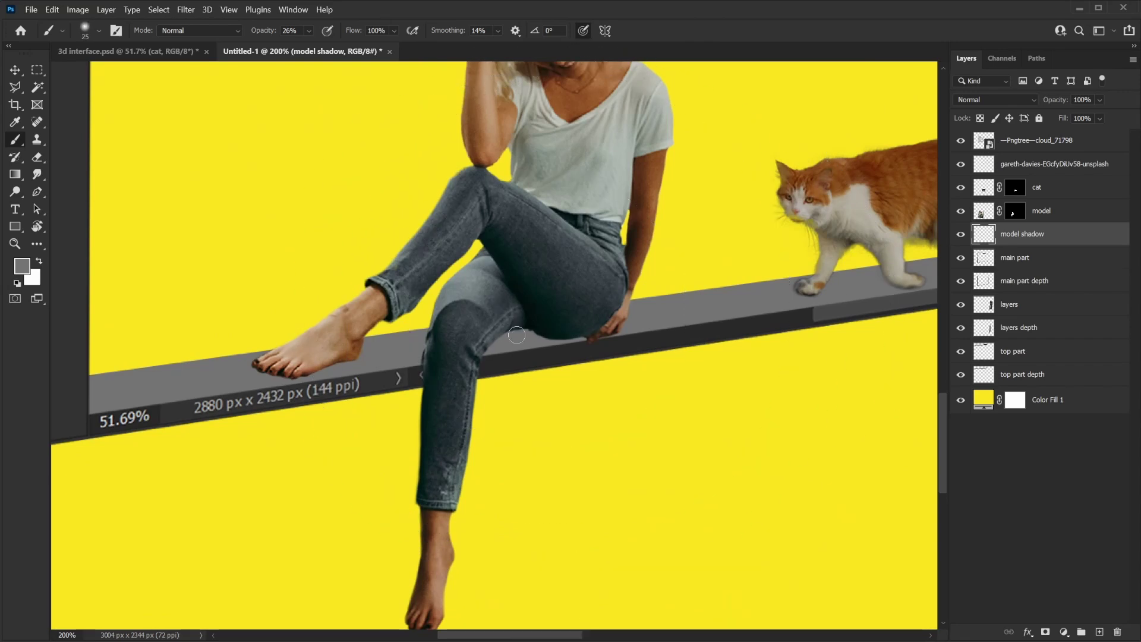
{"action": "key", "text": "bracketright"}
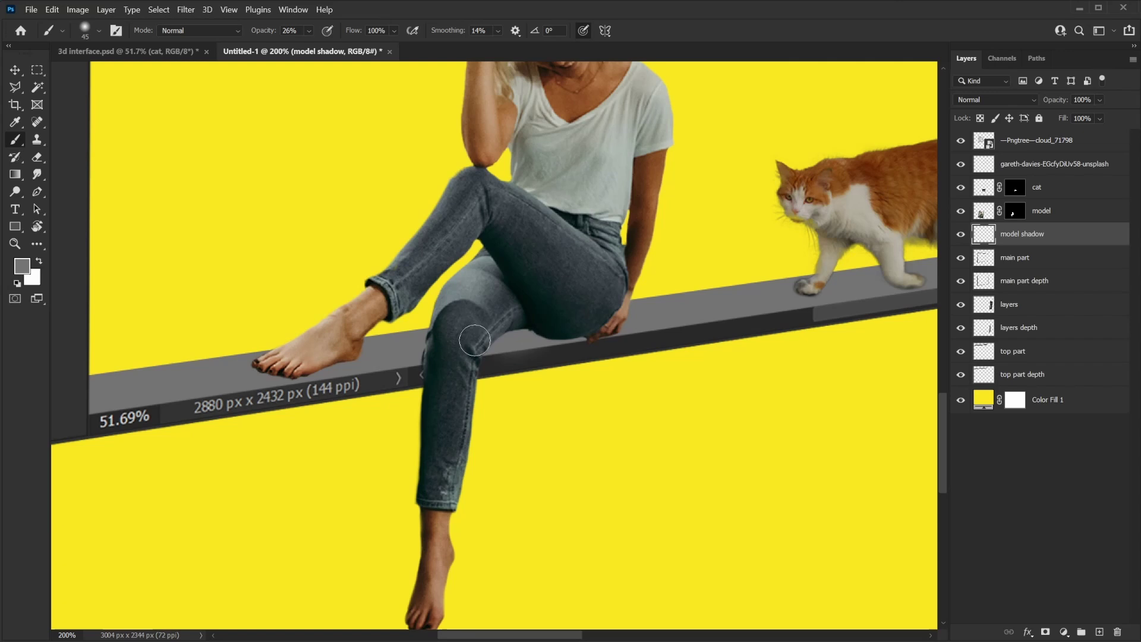
Set the foreground colour to black (000000) for the shadow brush.
{"action": "left_click", "coordinate": [23, 267]}
{"action": "type", "text": "000000"}
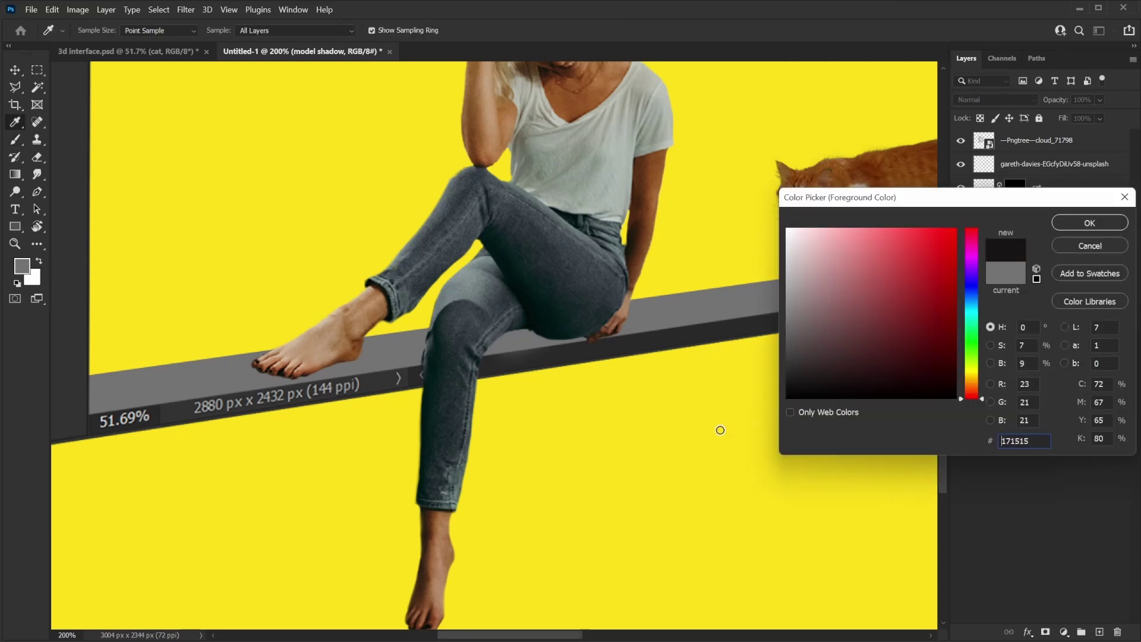
{"action": "left_click", "coordinate": [1090, 222]}
{"action": "key", "text": "b"}
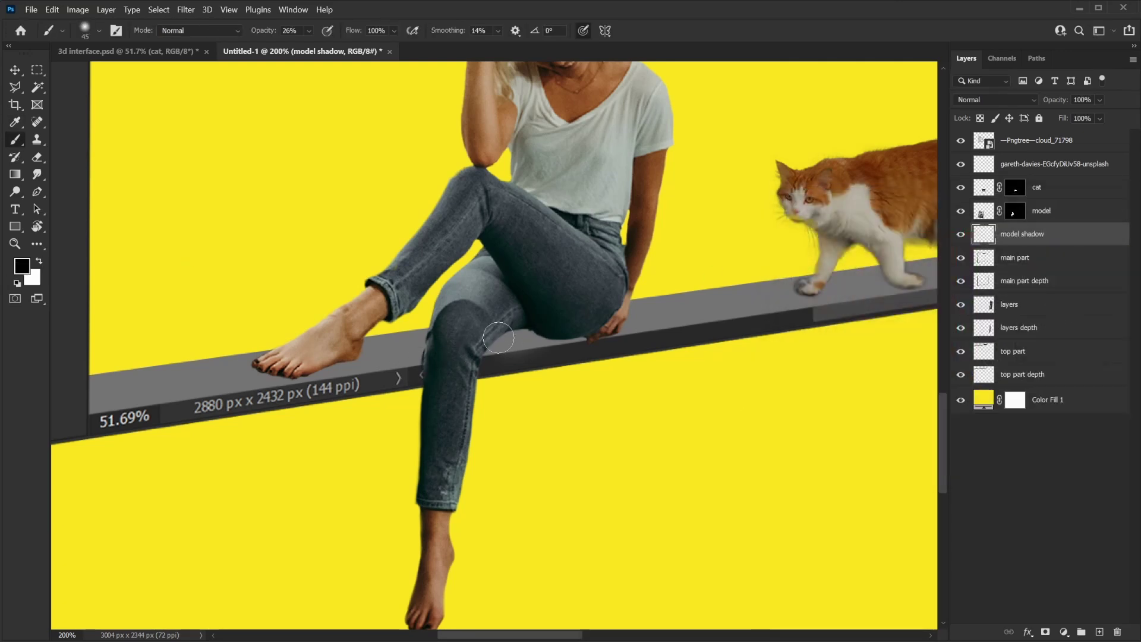
Paint soft contact shadows on the ledge beneath the model's thigh and raised foot, using 45 px and 20 px brush sizes.
{"action": "mouse_move", "coordinate": [523, 334]}
{"action": "left_mouse_down"}
{"action": "mouse_move", "coordinate": [479, 345]}
{"action": "mouse_move", "coordinate": [538, 324]}
{"action": "mouse_move", "coordinate": [453, 353]}
{"action": "mouse_move", "coordinate": [609, 326]}
{"action": "mouse_move", "coordinate": [454, 344]}
{"action": "mouse_move", "coordinate": [553, 327]}
{"action": "mouse_move", "coordinate": [631, 333]}
{"action": "mouse_move", "coordinate": [522, 330]}
{"action": "mouse_move", "coordinate": [351, 360]}
{"action": "mouse_move", "coordinate": [406, 338]}
{"action": "mouse_move", "coordinate": [412, 347]}
{"action": "mouse_move", "coordinate": [262, 369]}
{"action": "mouse_move", "coordinate": [340, 349]}
{"action": "left_mouse_up"}
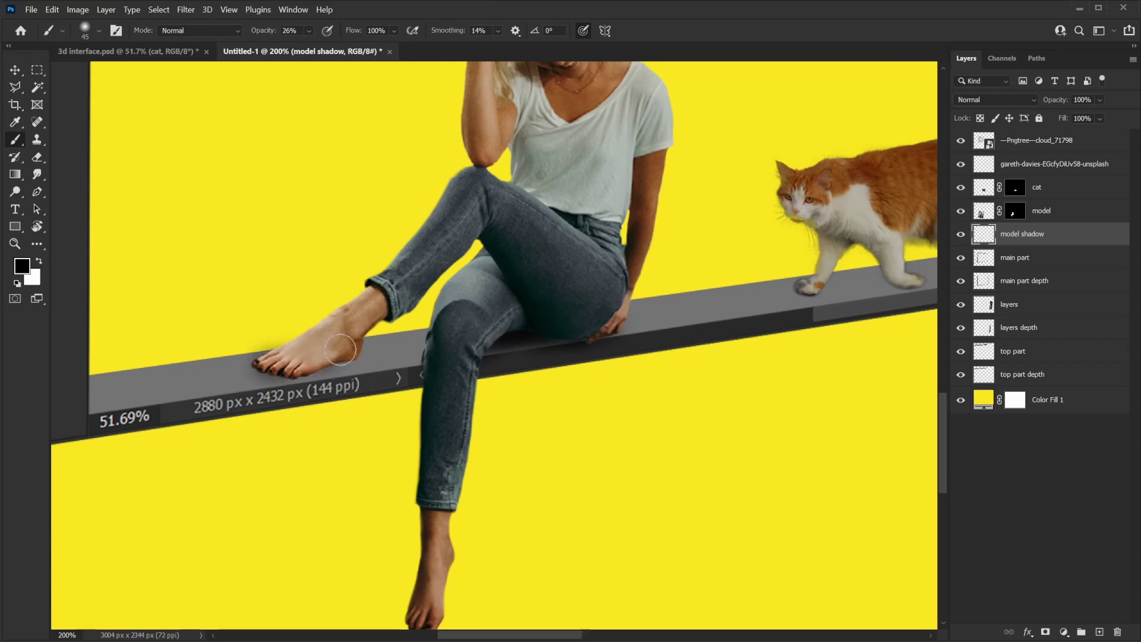
{"action": "key", "text": "bracketleft"}
{"action": "key", "text": "bracketleft"}
{"action": "key", "text": "bracketleft"}
{"action": "key", "text": "bracketleft"}
{"action": "key", "text": "bracketleft"}
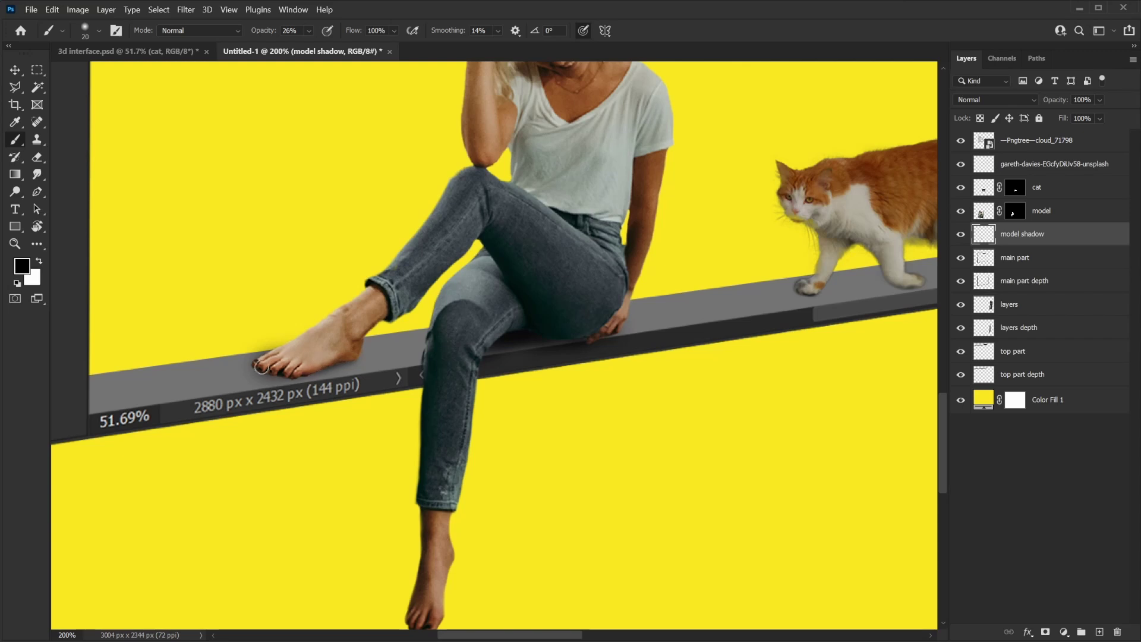
{"action": "left_click_drag", "start_coordinate": [341, 362], "coordinate": [265, 367]}
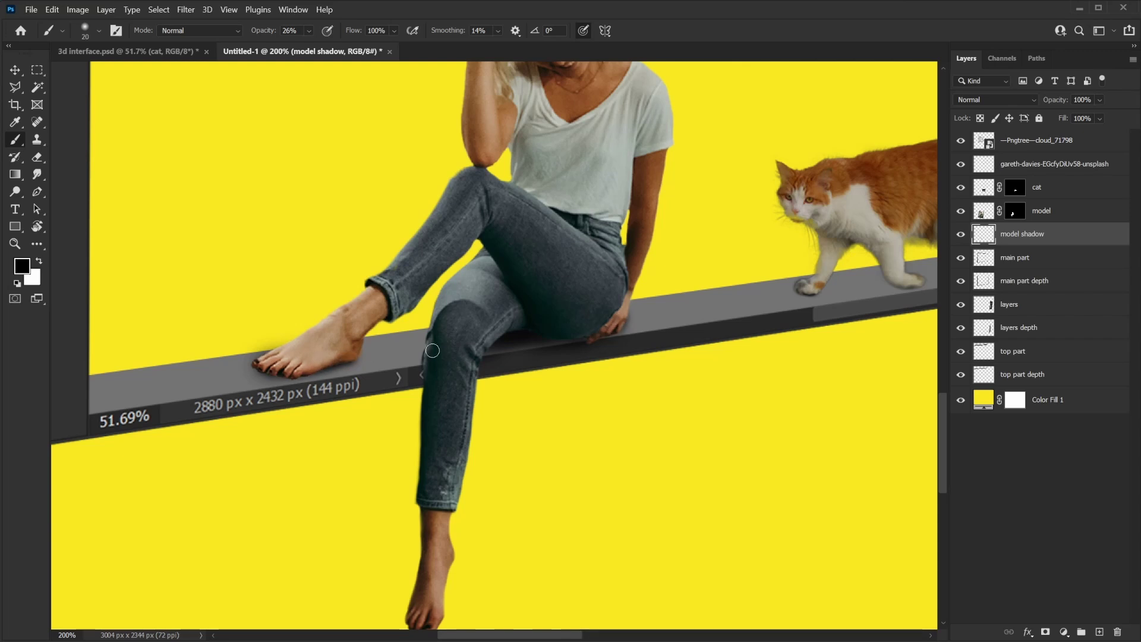
Paint a broader soft shadow along the ledge between the model's hanging leg and raised foot with an enlarged brush.
{"action": "key", "text": "bracketright"}
{"action": "key", "text": "bracketright"}
{"action": "key", "text": "bracketright"}
{"action": "key", "text": "bracketright"}
{"action": "key", "text": "bracketright"}
{"action": "key", "text": "bracketright"}
{"action": "key", "text": "bracketright"}
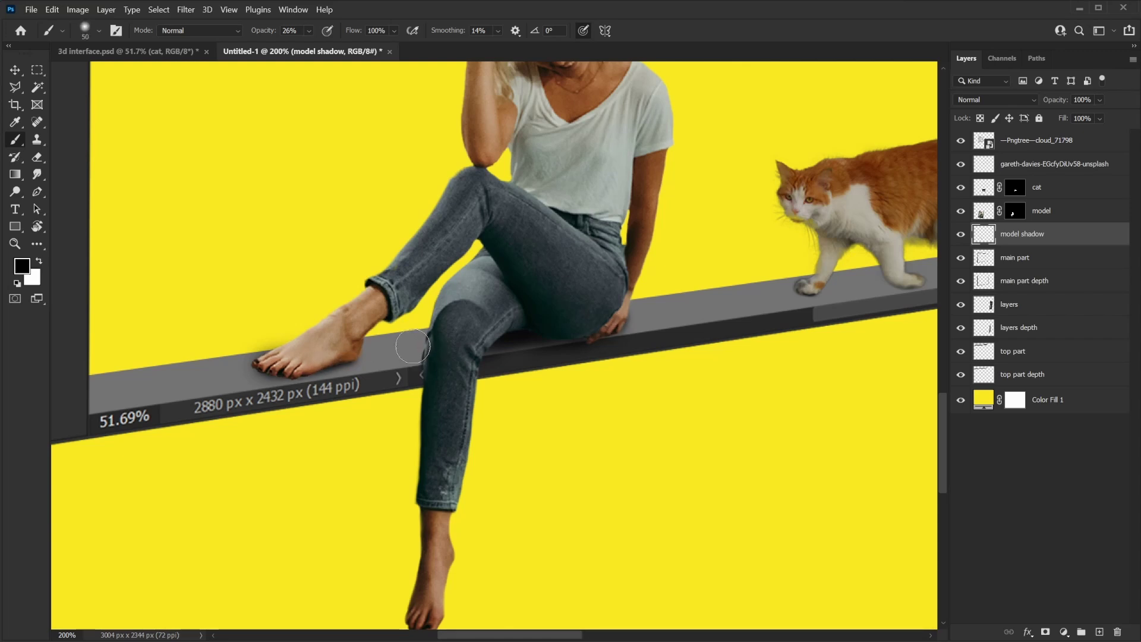
{"action": "key", "text": "bracketright"}
{"action": "mouse_move", "coordinate": [422, 342]}
{"action": "left_mouse_down"}
{"action": "mouse_move", "coordinate": [286, 373]}
{"action": "mouse_move", "coordinate": [324, 372]}
{"action": "mouse_move", "coordinate": [300, 380]}
{"action": "left_mouse_up"}
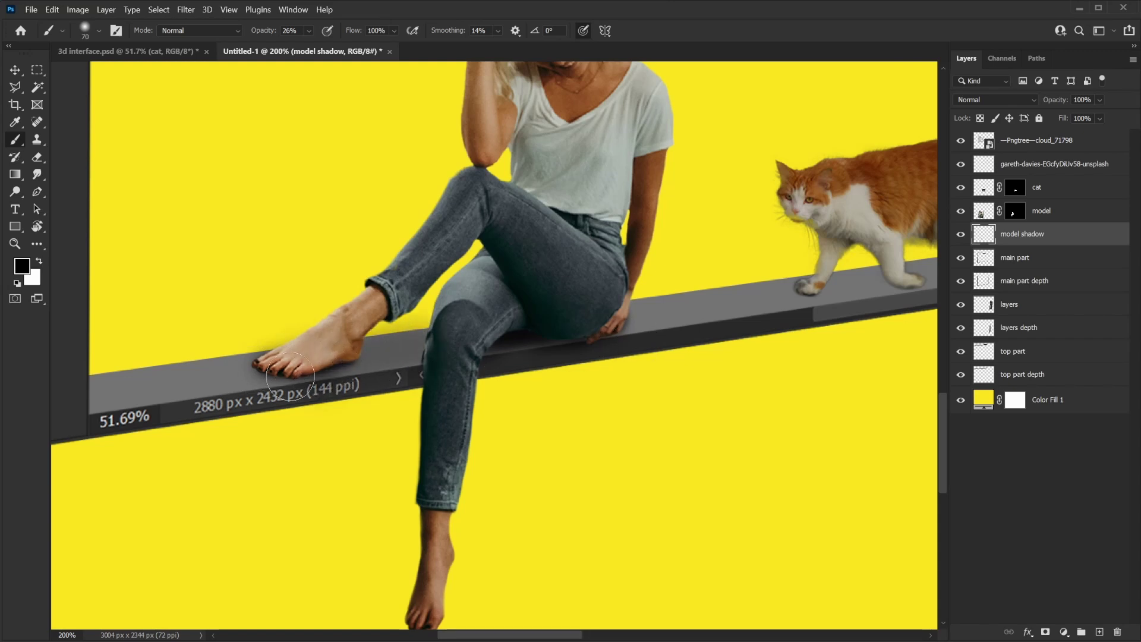
Add a new layer directly below the cat layer and name it "cat shadow".
{"action": "mouse_move", "coordinate": [678, 333]}
{"action": "left_mouse_down"}
{"action": "mouse_move", "coordinate": [634, 315]}
{"action": "mouse_move", "coordinate": [727, 339]}
{"action": "mouse_move", "coordinate": [769, 291]}
{"action": "mouse_move", "coordinate": [466, 309]}
{"action": "mouse_move", "coordinate": [510, 311]}
{"action": "left_mouse_up"}
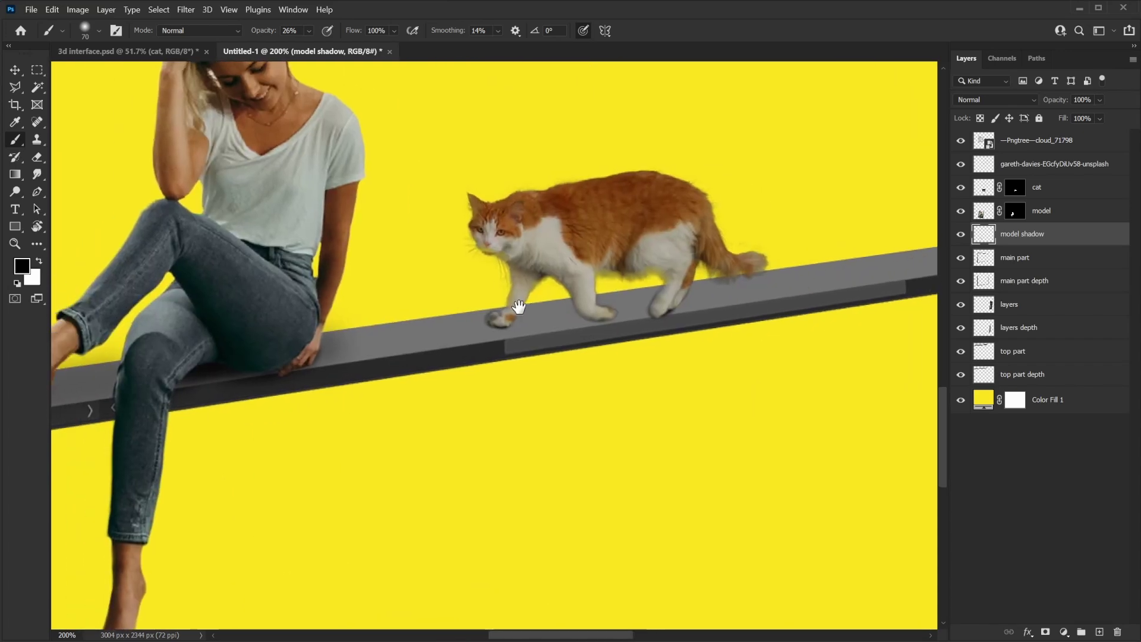
{"action": "left_click", "coordinate": [1046, 211]}
{"action": "left_click", "coordinate": [1100, 632]}
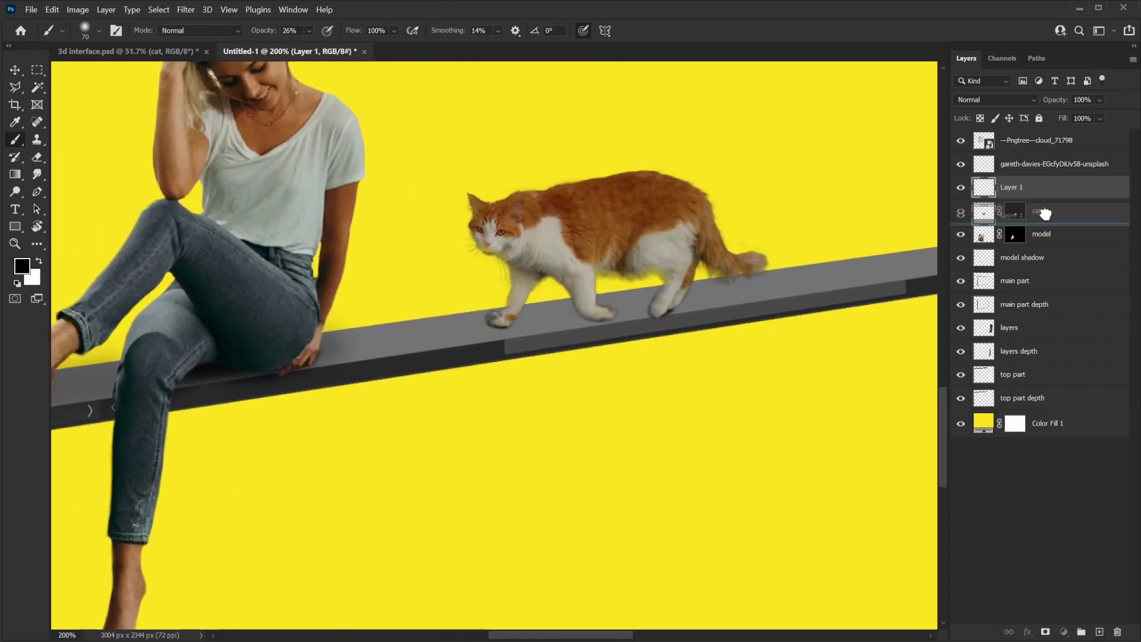
{"action": "double_click", "coordinate": [1011, 210]}
{"action": "type", "text": "cat shadow"}
{"action": "key", "text": "Return"}
Paint a soft black shadow on the ledge beneath the cat's paws and tail, starting with a 30 px brush.
{"action": "key", "text": "bracketleft"}
{"action": "key", "text": "bracketleft"}
{"action": "key", "text": "bracketleft"}
{"action": "key", "text": "bracketleft"}
{"action": "key", "text": "bracketleft"}
{"action": "key", "text": "bracketleft"}
{"action": "key", "text": "bracketleft"}
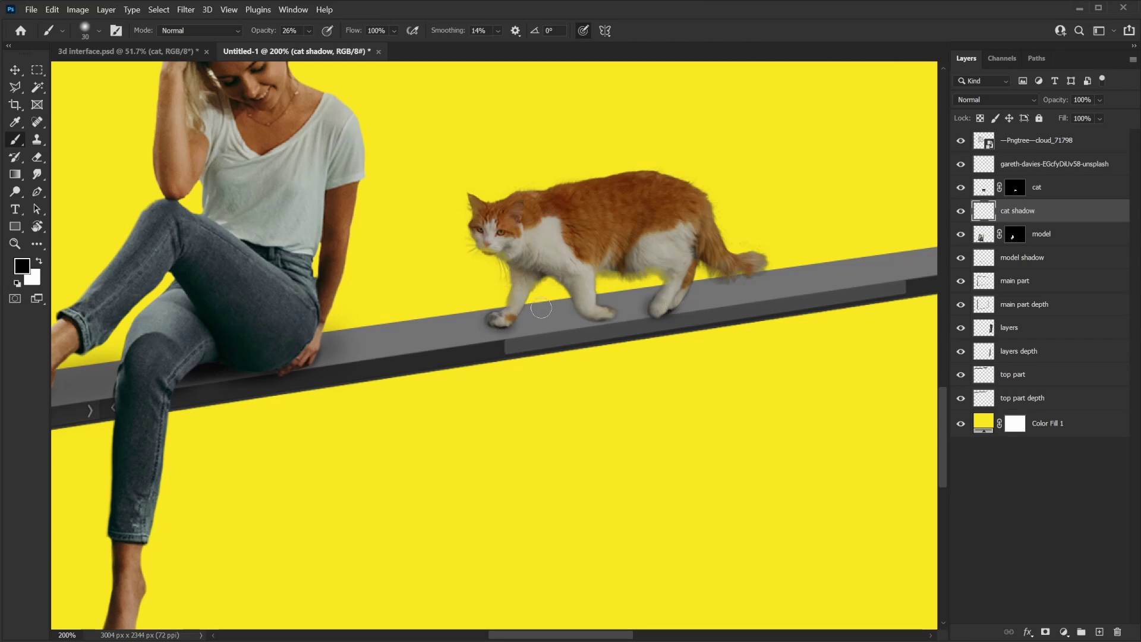
{"action": "left_click_drag", "start_coordinate": [541, 308], "coordinate": [767, 297]}
{"action": "key", "text": "bracketright"}
{"action": "key", "text": "bracketright"}
{"action": "key", "text": "bracketright"}
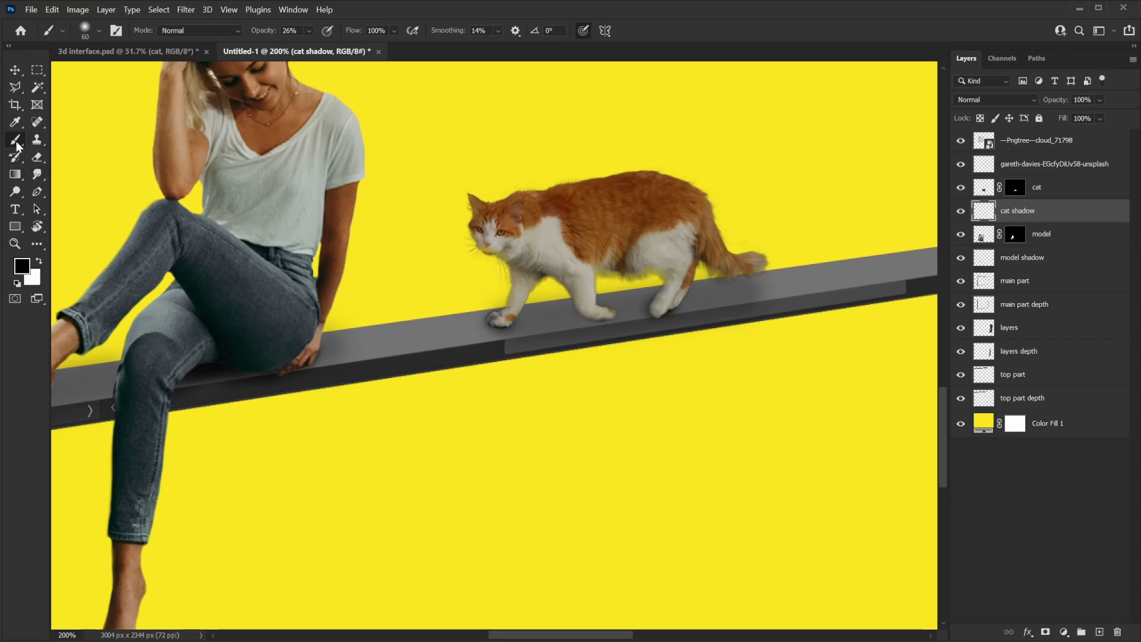
Erase the excess cat shadow around the ledge with a soft Eraser enlarged to 250 px.
{"action": "key", "text": "e"}
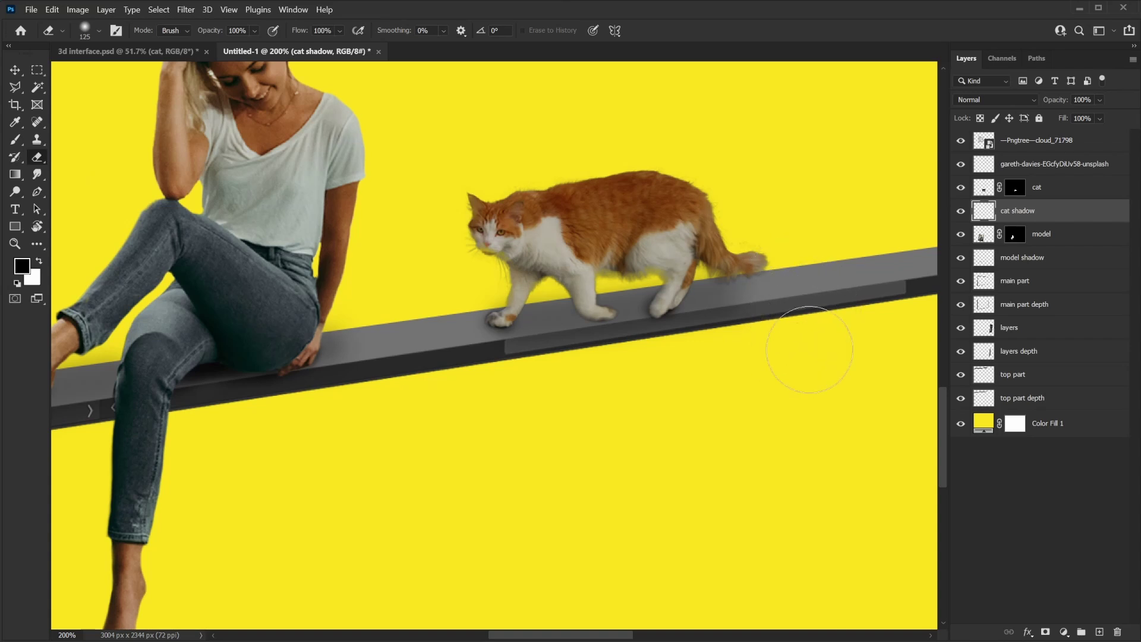
{"action": "key", "text": "bracketright"}
{"action": "key", "text": "bracketright"}
{"action": "key", "text": "bracketright"}
{"action": "key", "text": "bracketright"}
{"action": "key", "text": "bracketright"}
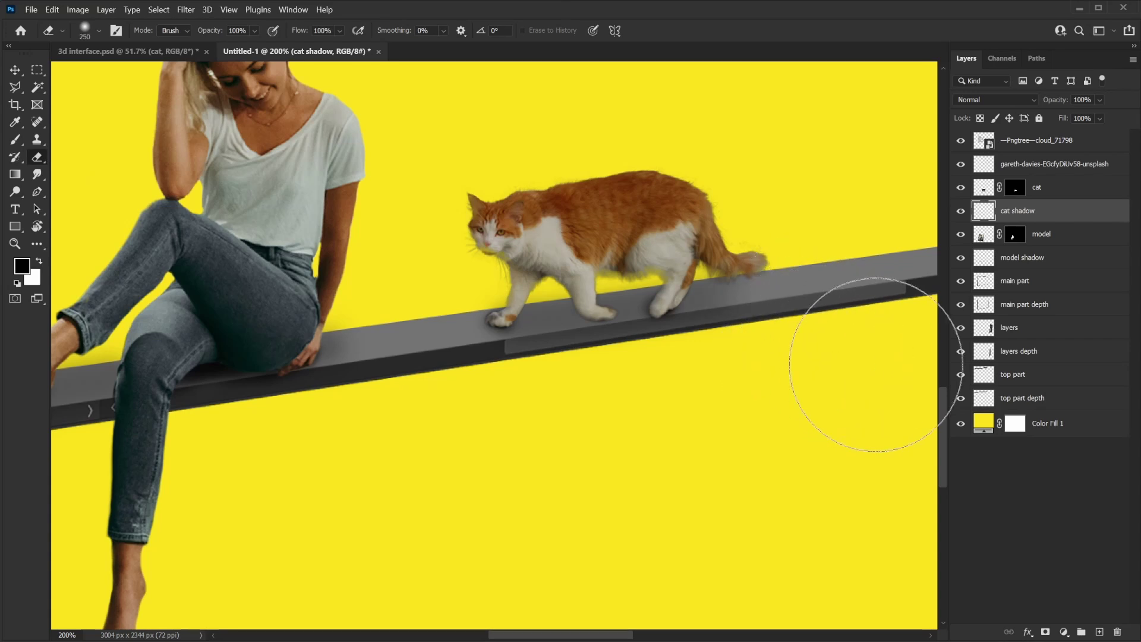
Add a new layer directly above the Color Fill 1 background and name it "frame shadow".
{"action": "scroll", "coordinate": [876, 374], "scroll_direction": "down", "scroll_amount": 6}
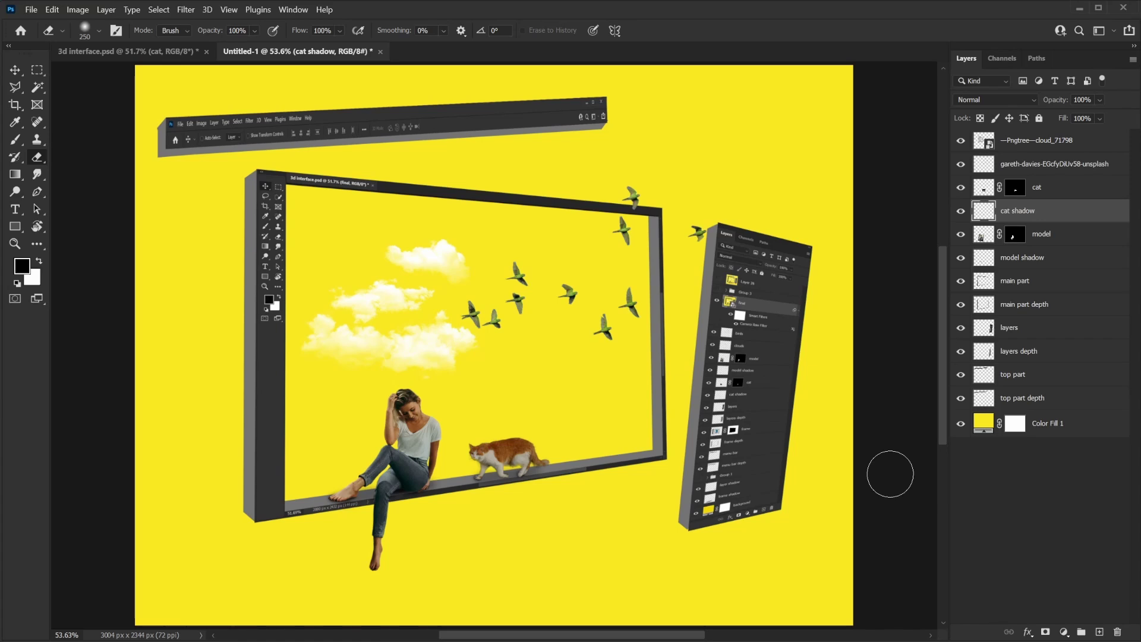
{"action": "left_click", "coordinate": [1081, 432]}
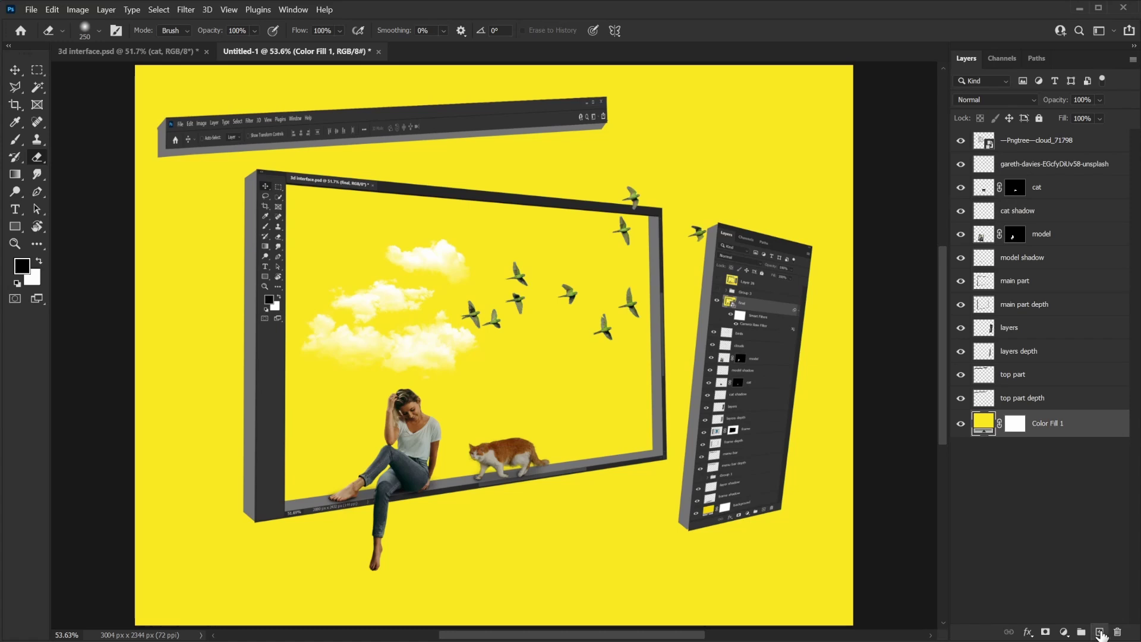
{"action": "left_click", "coordinate": [1100, 632]}
{"action": "double_click", "coordinate": [1011, 422]}
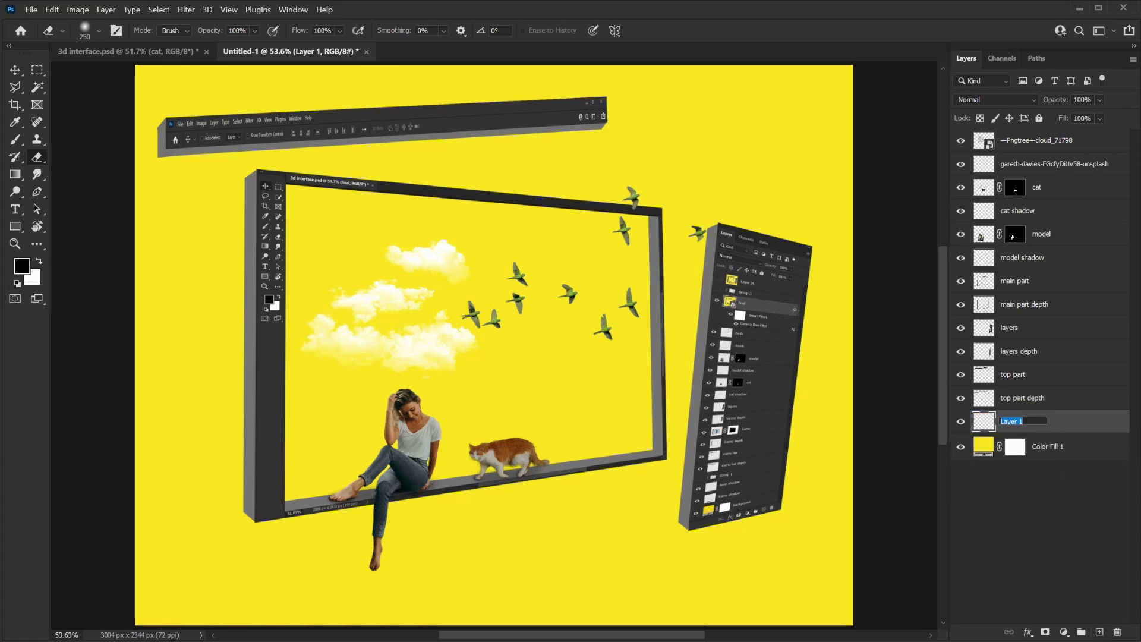
{"action": "type", "text": "frame shadow"}
{"action": "key", "text": "Return"}
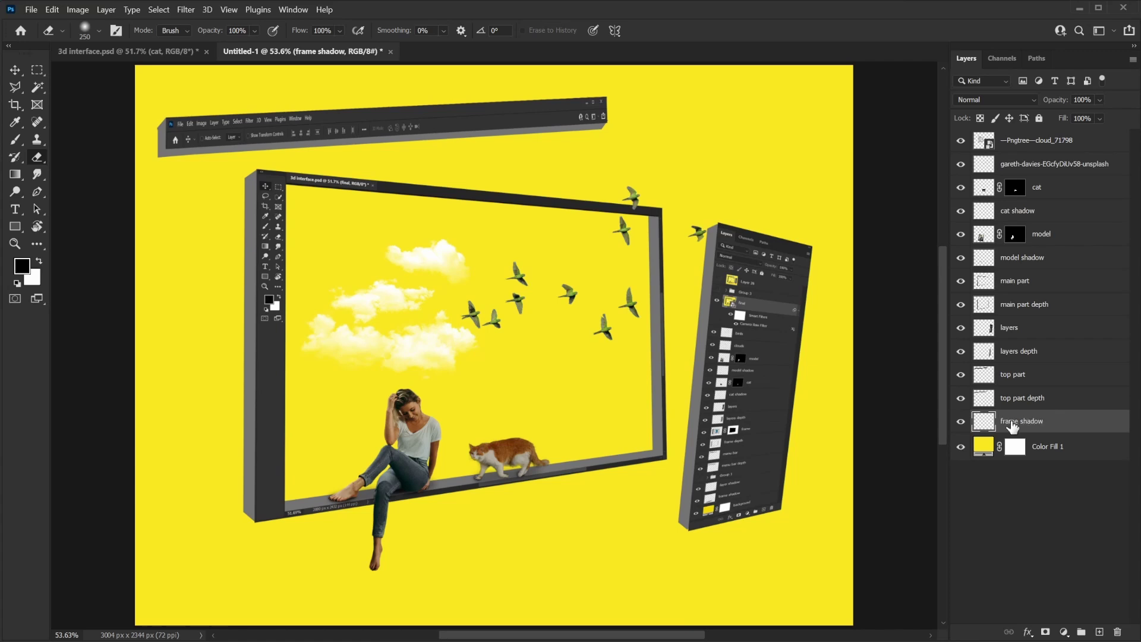
Stamp one soft black spot below the main frame with a 600 px brush at 100% opacity.
{"action": "scroll", "coordinate": [489, 440], "scroll_direction": "down", "scroll_amount": 4}
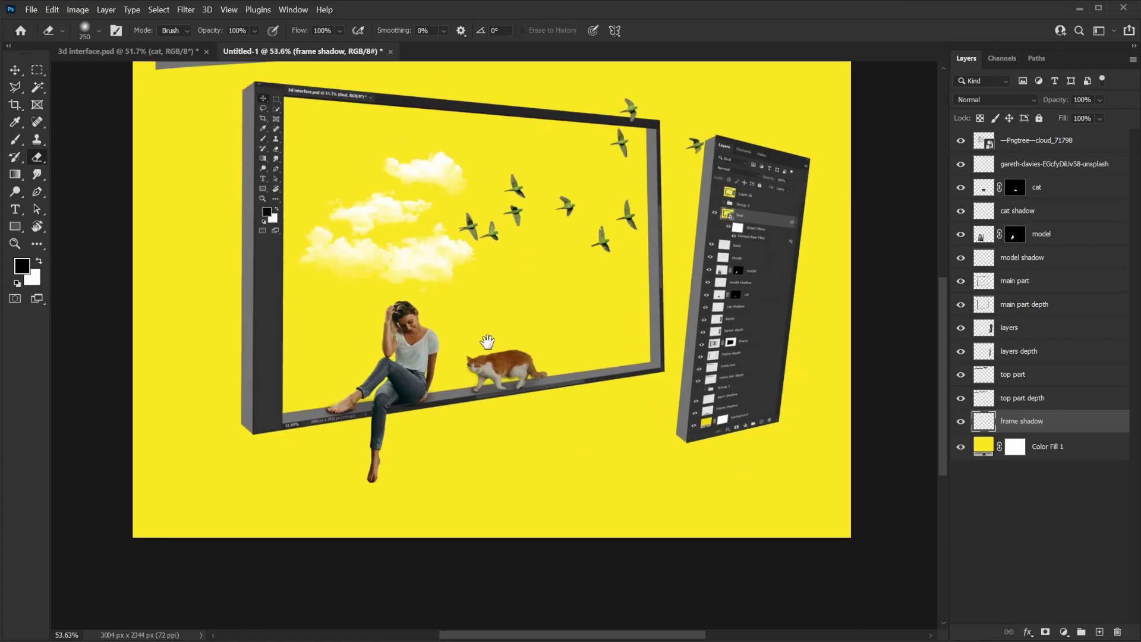
{"action": "left_click", "coordinate": [15, 139]}
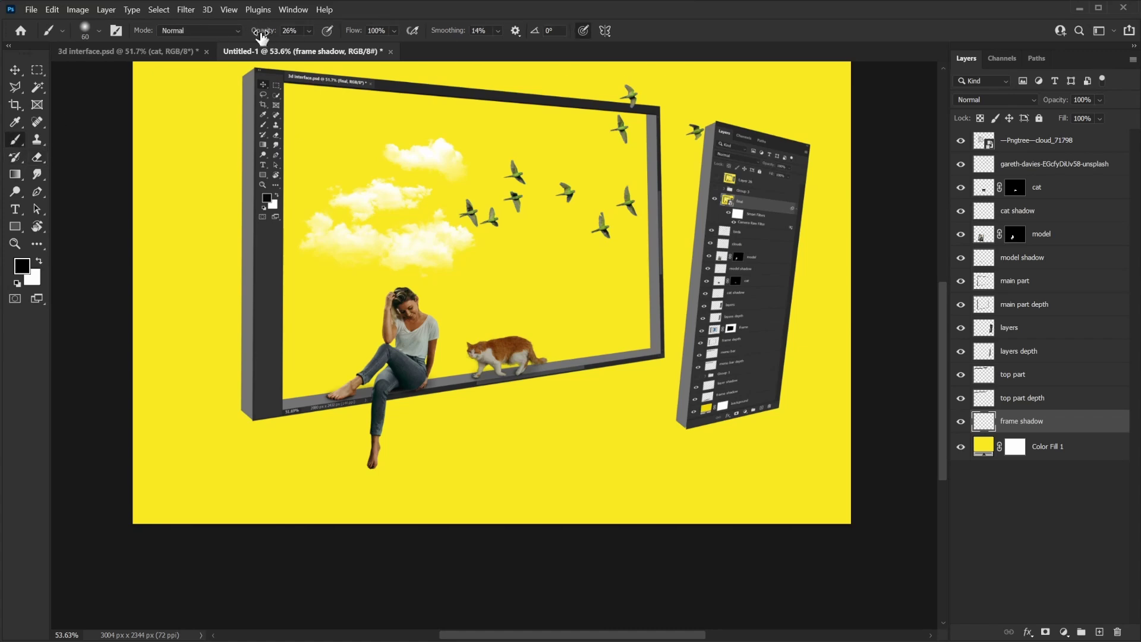
{"action": "left_click_drag", "start_coordinate": [263, 33], "coordinate": [474, 35]}
{"action": "key", "text": "bracketright"}
{"action": "key", "text": "bracketright"}
{"action": "key", "text": "bracketright"}
{"action": "key", "text": "bracketright"}
{"action": "key", "text": "bracketright"}
{"action": "key", "text": "bracketright"}
{"action": "key", "text": "bracketright"}
{"action": "key", "text": "bracketright"}
{"action": "key", "text": "bracketright"}
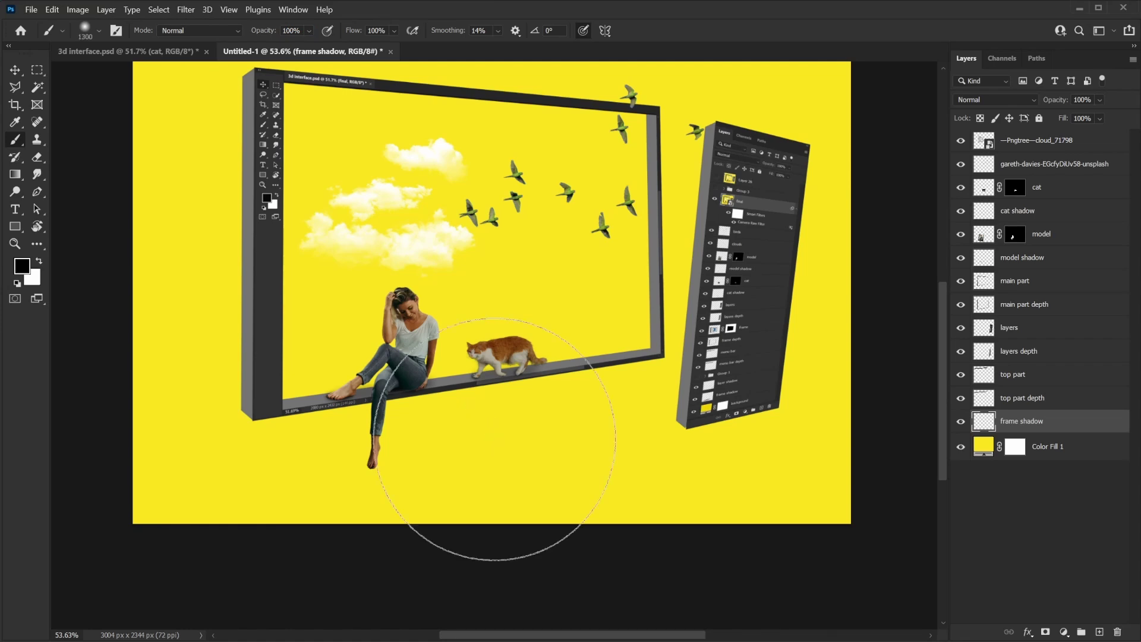
{"action": "key", "text": "bracketleft"}
{"action": "key", "text": "bracketleft"}
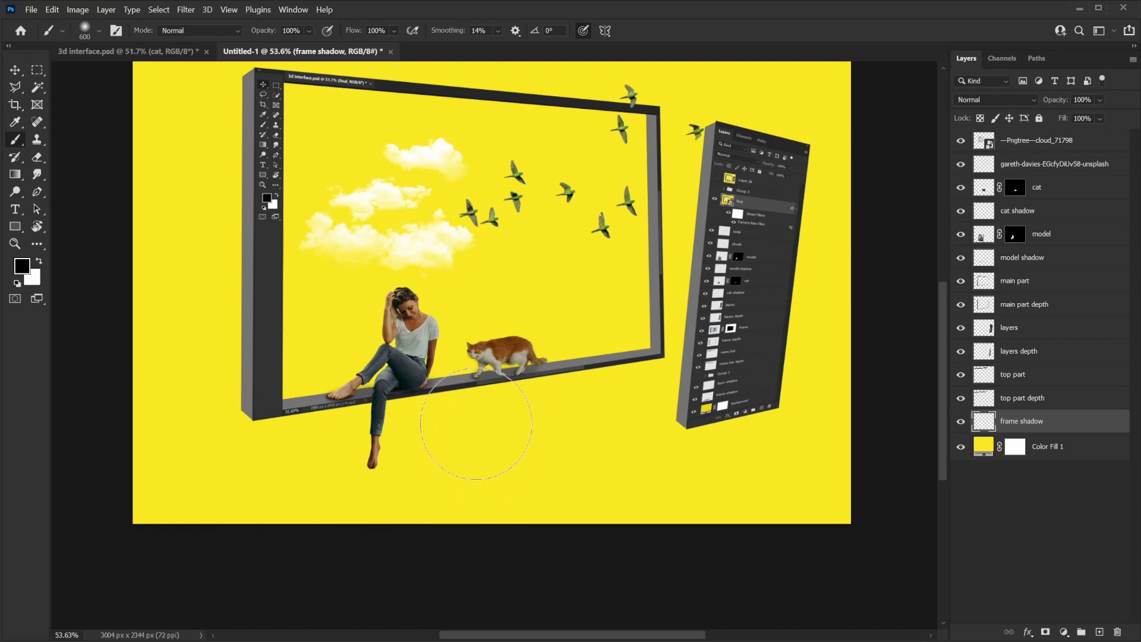
{"action": "left_click", "coordinate": [475, 424]}
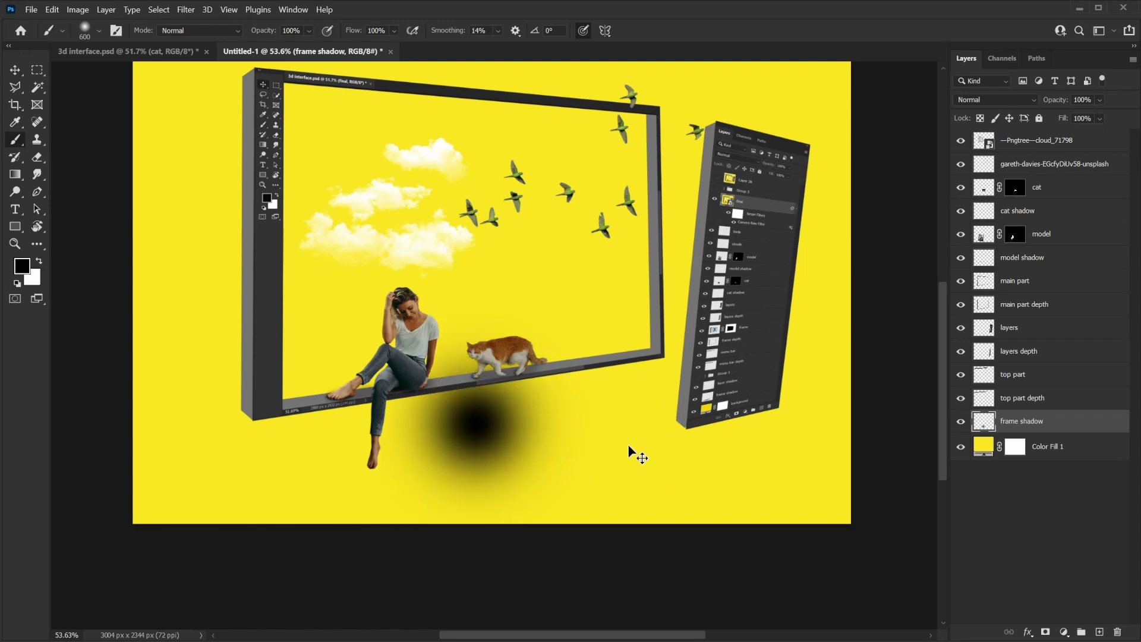
Transform the black spot under the main frame: widen to 266.63%, flatten to 52.64% height and rotate -7.09°.
{"action": "key", "text": "ctrl+t"}
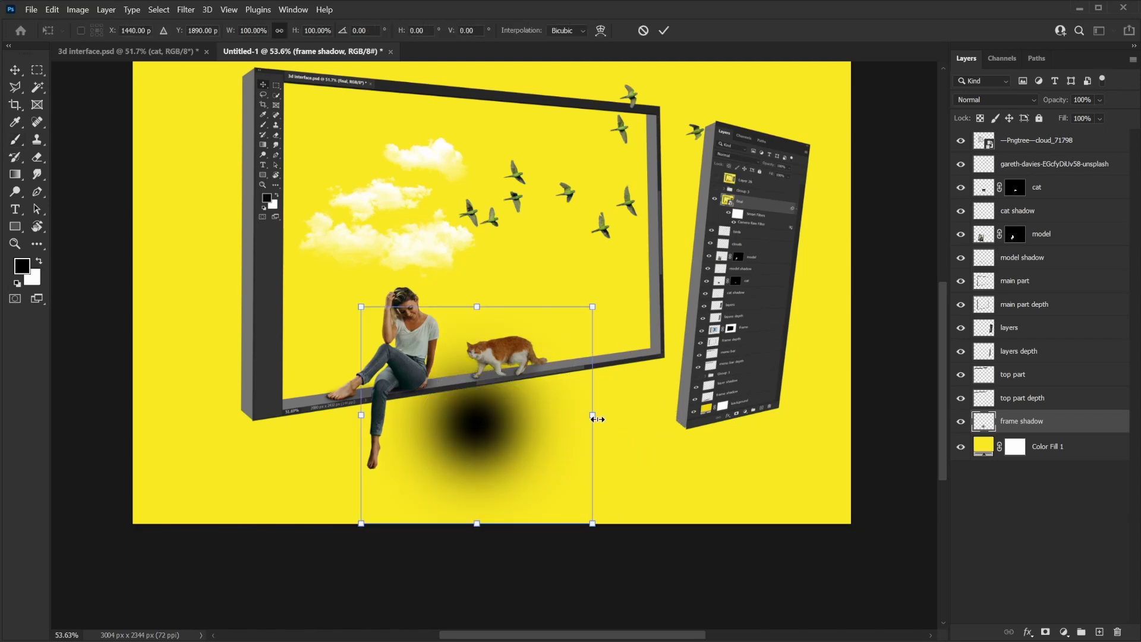
{"action": "left_click_drag", "start_coordinate": [594, 417], "coordinate": [773, 346]}
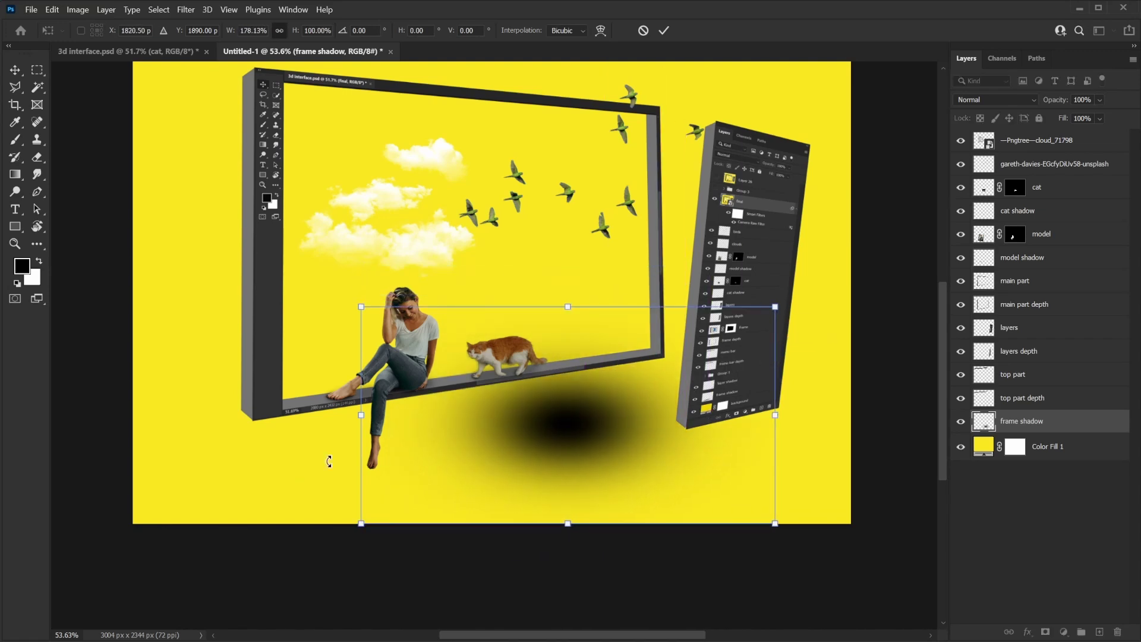
{"action": "left_click_drag", "start_coordinate": [361, 415], "coordinate": [154, 416]}
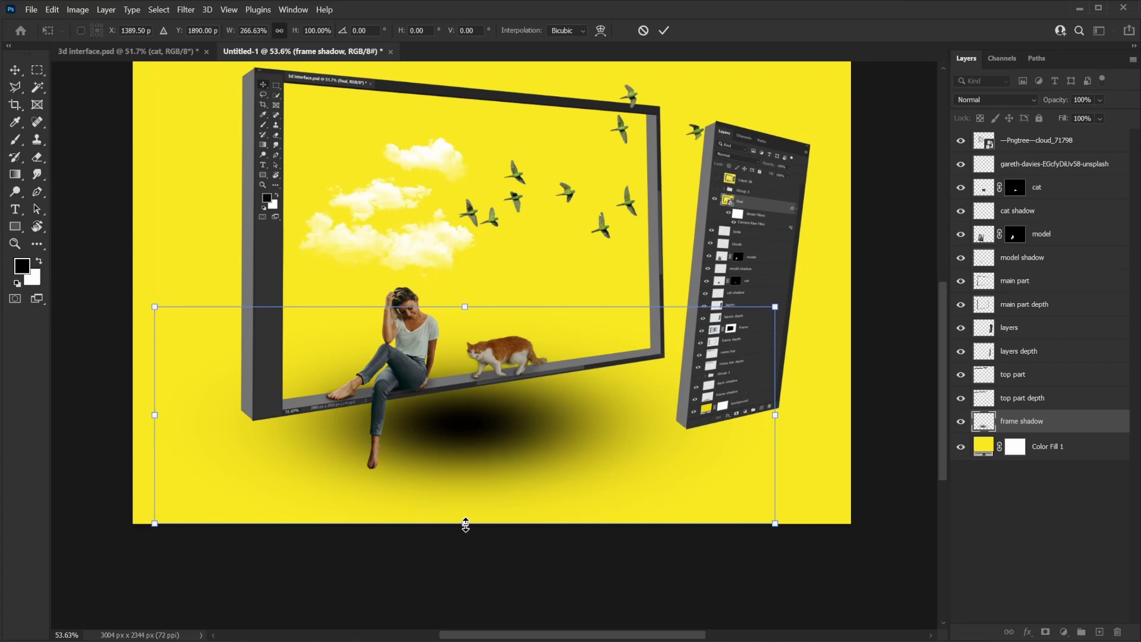
{"action": "left_click_drag", "start_coordinate": [465, 524], "coordinate": [490, 447]}
{"action": "left_click_drag", "start_coordinate": [810, 343], "coordinate": [815, 293]}
{"action": "left_click_drag", "start_coordinate": [485, 403], "coordinate": [491, 410]}
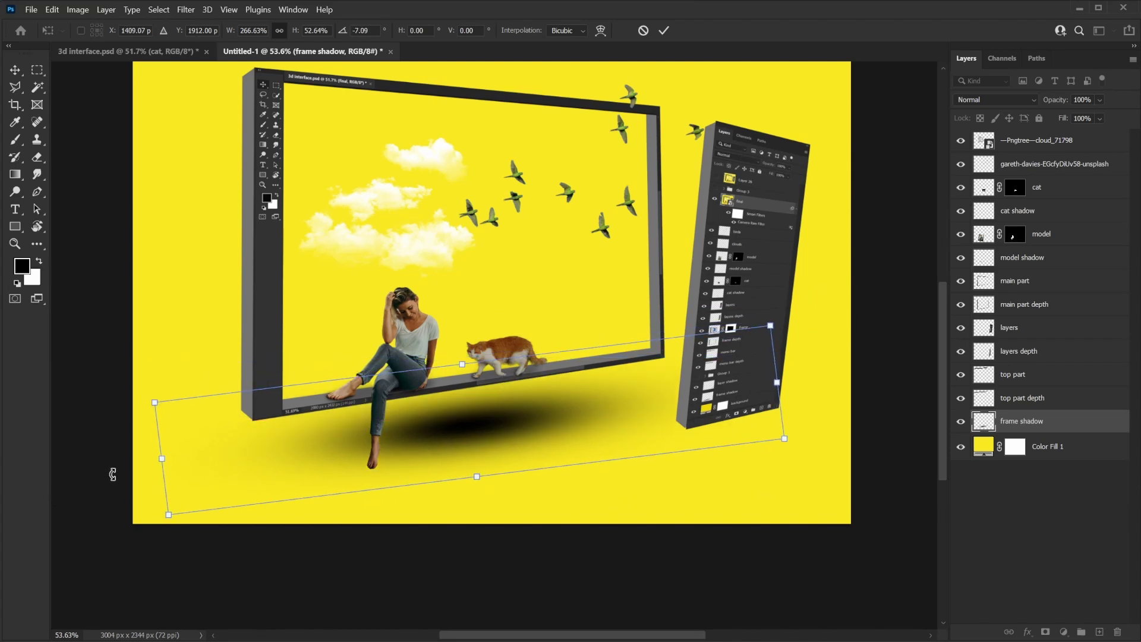
Widen the tilted frame shadow to about 449%, centre it beneath the frame and apply the transformation.
{"action": "left_click_drag", "start_coordinate": [156, 463], "coordinate": [53, 470]}
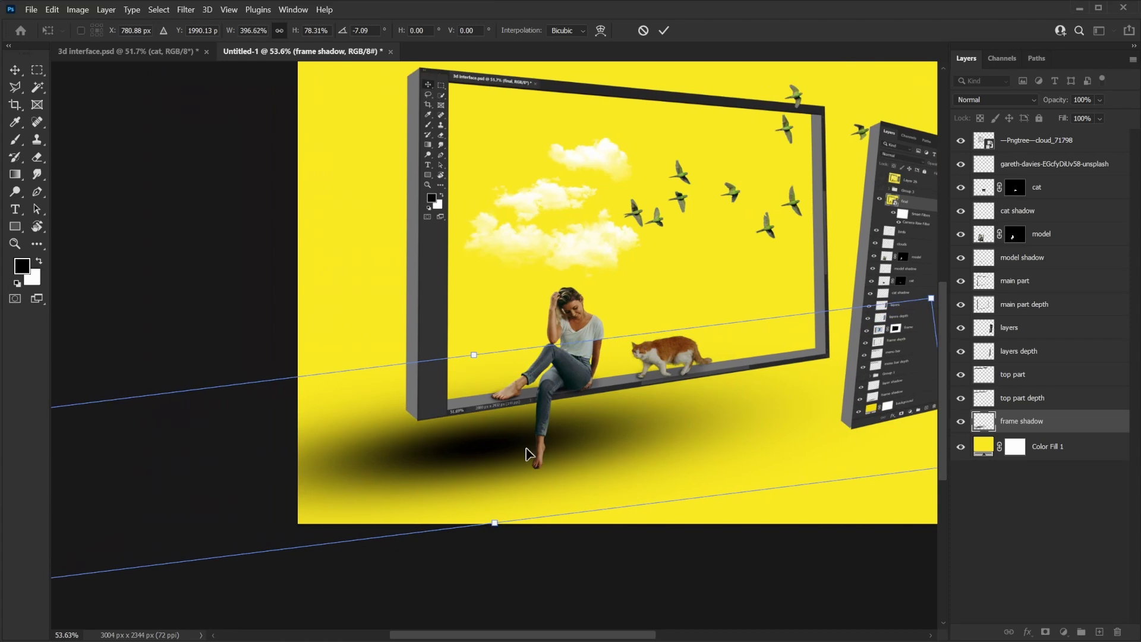
{"action": "left_click_drag", "start_coordinate": [532, 450], "coordinate": [757, 376]}
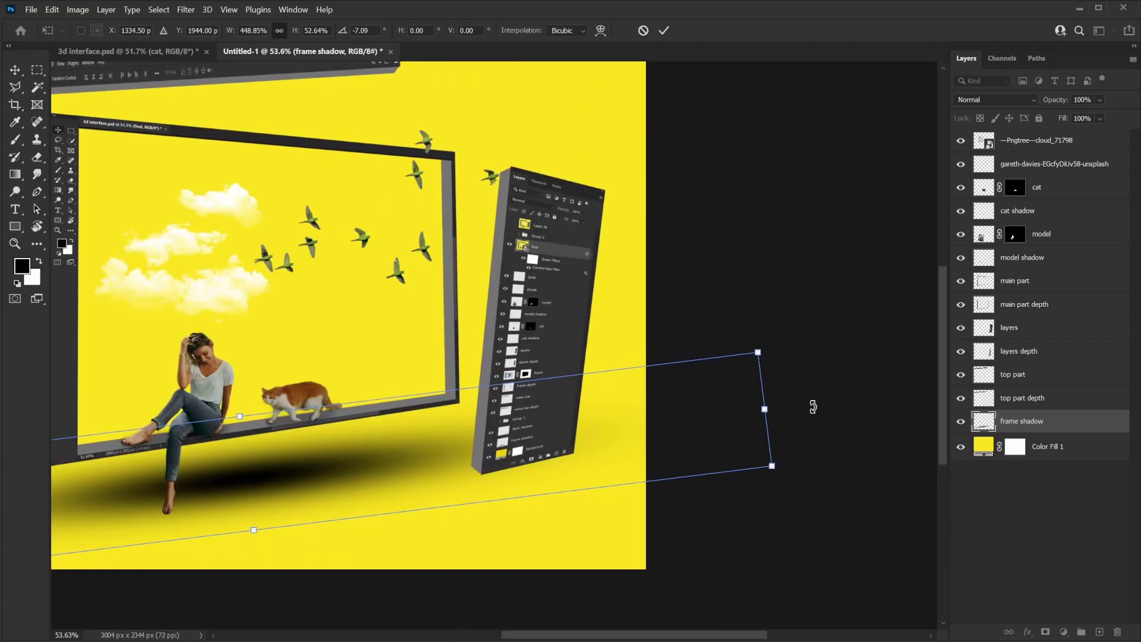
{"action": "left_click_drag", "start_coordinate": [424, 401], "coordinate": [497, 414]}
{"action": "scroll", "coordinate": [548, 469], "scroll_direction": "up", "scroll_amount": 2}
{"action": "left_click", "coordinate": [664, 30]}
{"action": "key", "text": "b"}
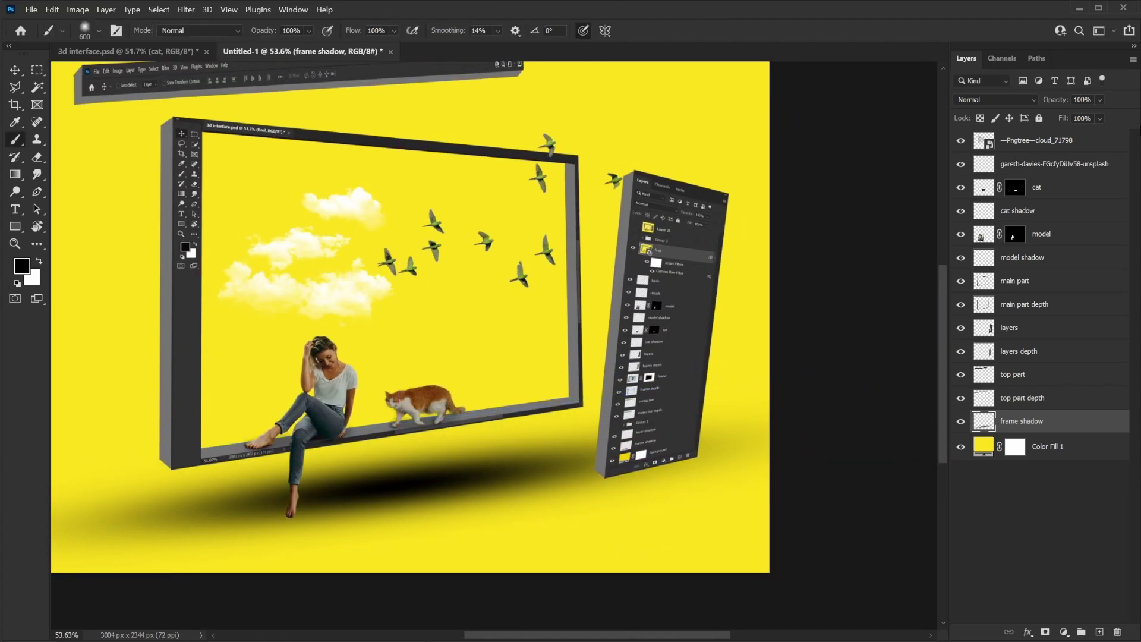
Lower the frame shadow layer's opacity to 43%.
{"action": "left_click_drag", "start_coordinate": [1101, 100], "coordinate": [1095, 118]}
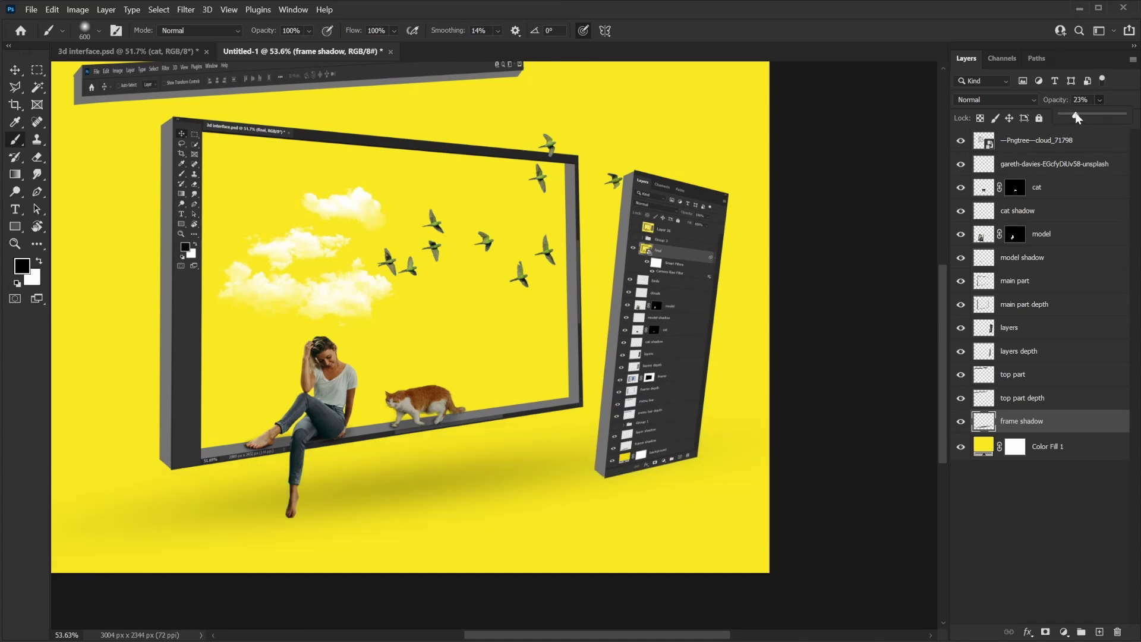
{"action": "left_click_drag", "start_coordinate": [1086, 114], "coordinate": [1091, 118]}
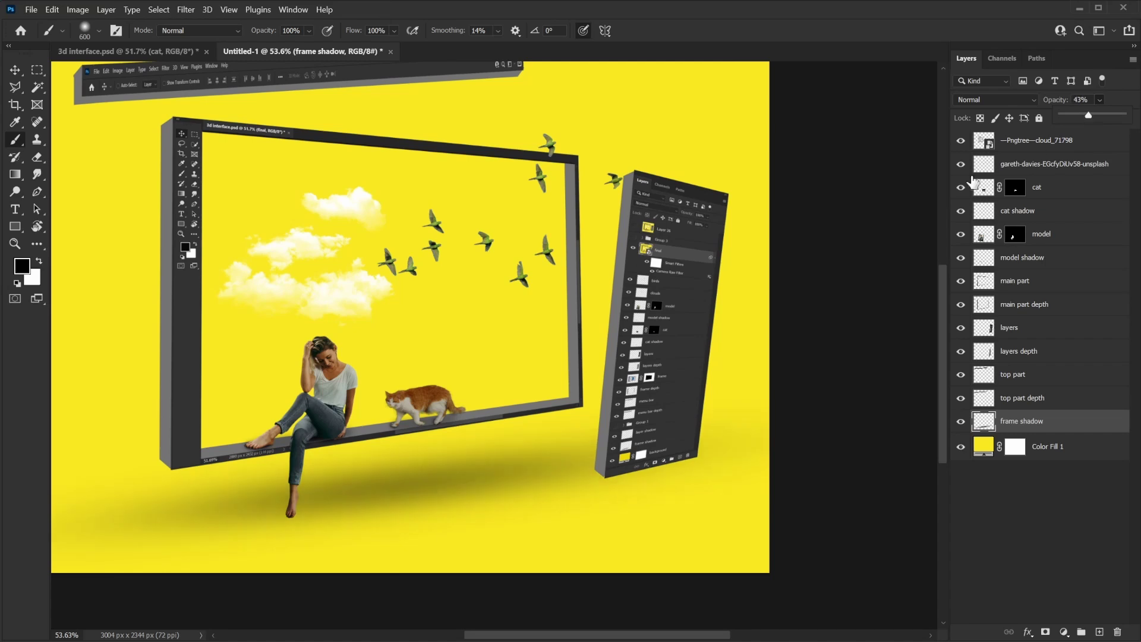
{"action": "mouse_move", "coordinate": [538, 359]}
{"action": "left_mouse_down"}
{"action": "mouse_move", "coordinate": [632, 290]}
{"action": "mouse_move", "coordinate": [517, 313]}
{"action": "left_mouse_up"}
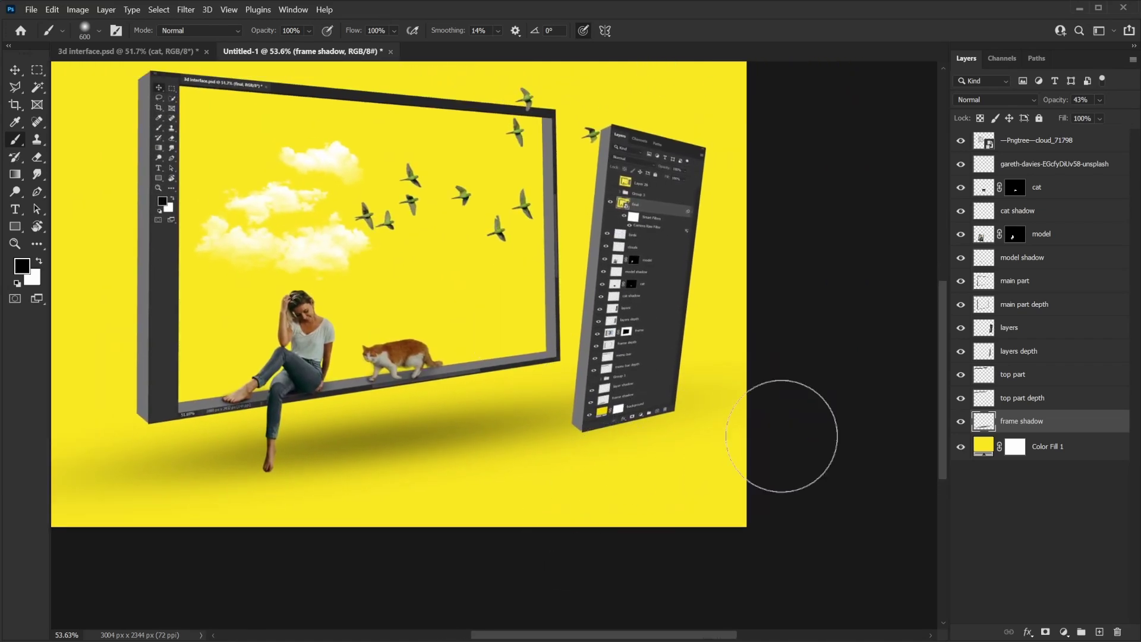
Add a layer named "layers shadow" above the frame shadow and stamp one soft black spot below the 3D layers panel.
{"action": "left_click", "coordinate": [1100, 632]}
{"action": "double_click", "coordinate": [1022, 421]}
{"action": "type", "text": "layers shadow"}
{"action": "key", "text": "Return"}
{"action": "left_click", "coordinate": [648, 475]}
Flatten and tilt the spot into a small shadow beneath the 3D layers panel, and lower its opacity to 35%.
{"action": "key", "text": "ctrl+t"}
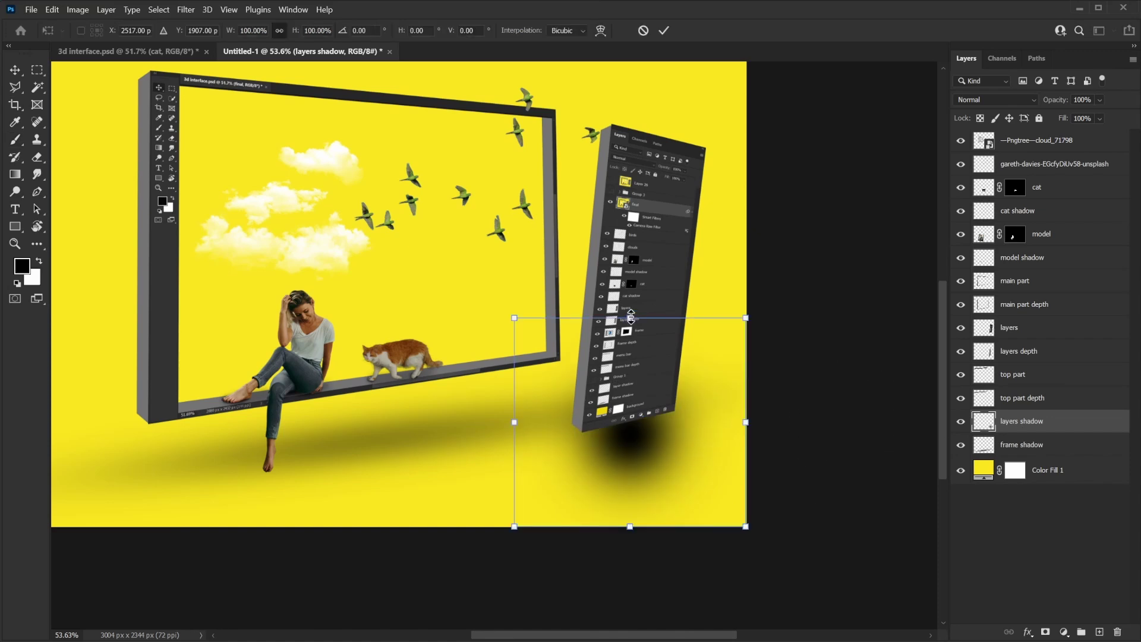
{"action": "mouse_move", "coordinate": [627, 313]}
{"action": "left_mouse_down"}
{"action": "mouse_move", "coordinate": [648, 501]}
{"action": "mouse_move", "coordinate": [790, 395]}
{"action": "left_mouse_up"}
{"action": "key", "text": "Return"}
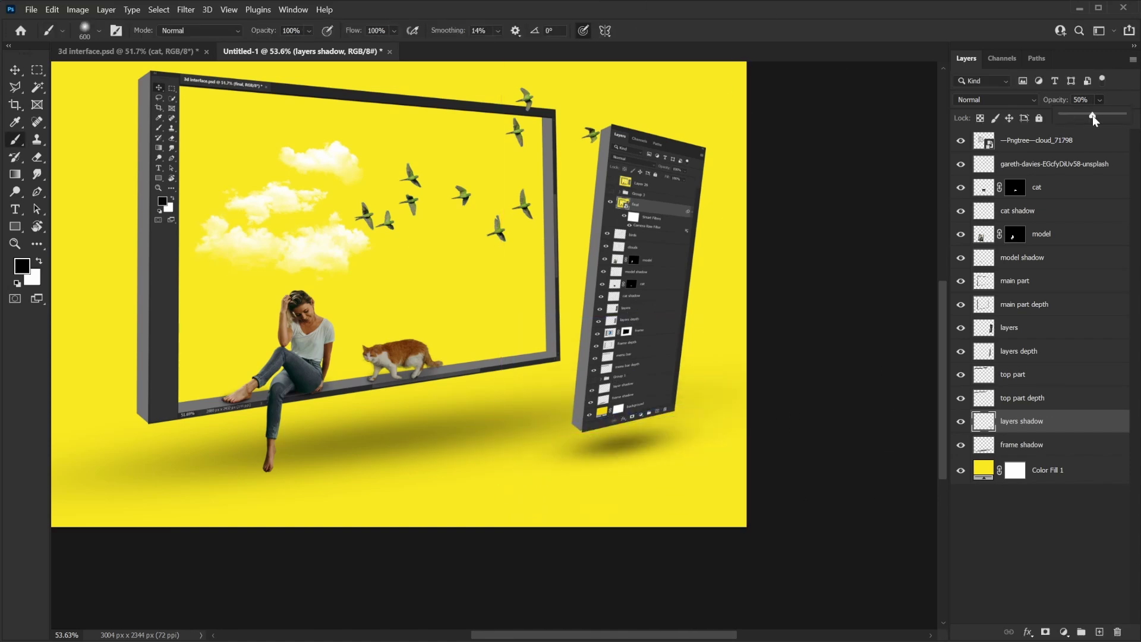
{"action": "key", "text": "ctrl+minus"}
{"action": "left_click_drag", "start_coordinate": [1064, 99], "coordinate": [1038, 101]}
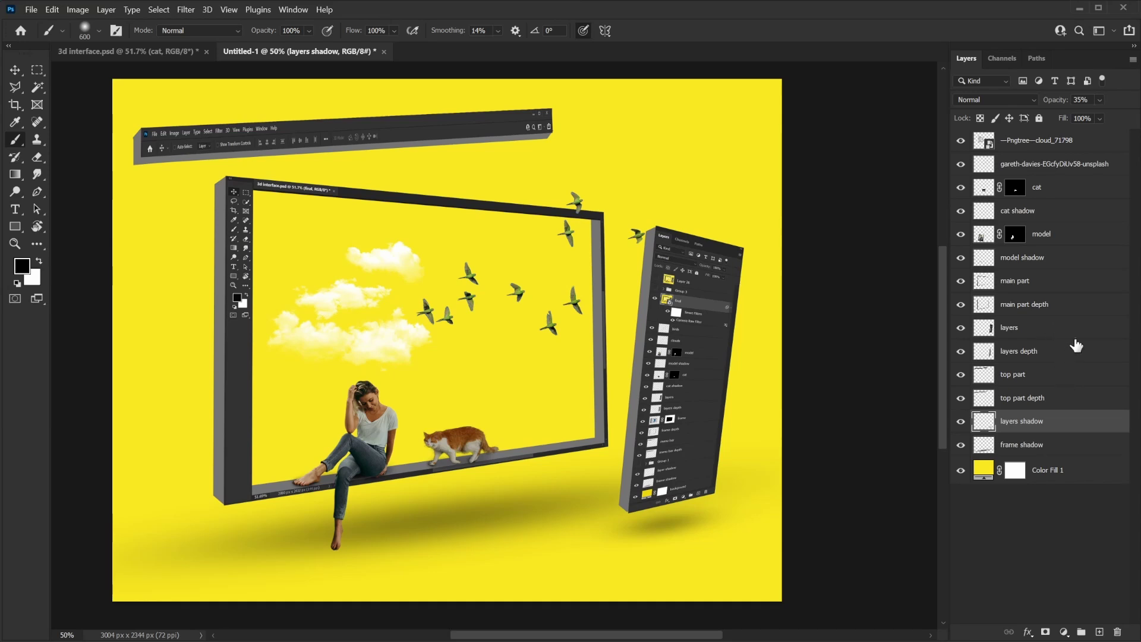
Add a new layer above the cloud layer and stamp all visible layers into it.
{"action": "left_click", "coordinate": [1078, 145]}
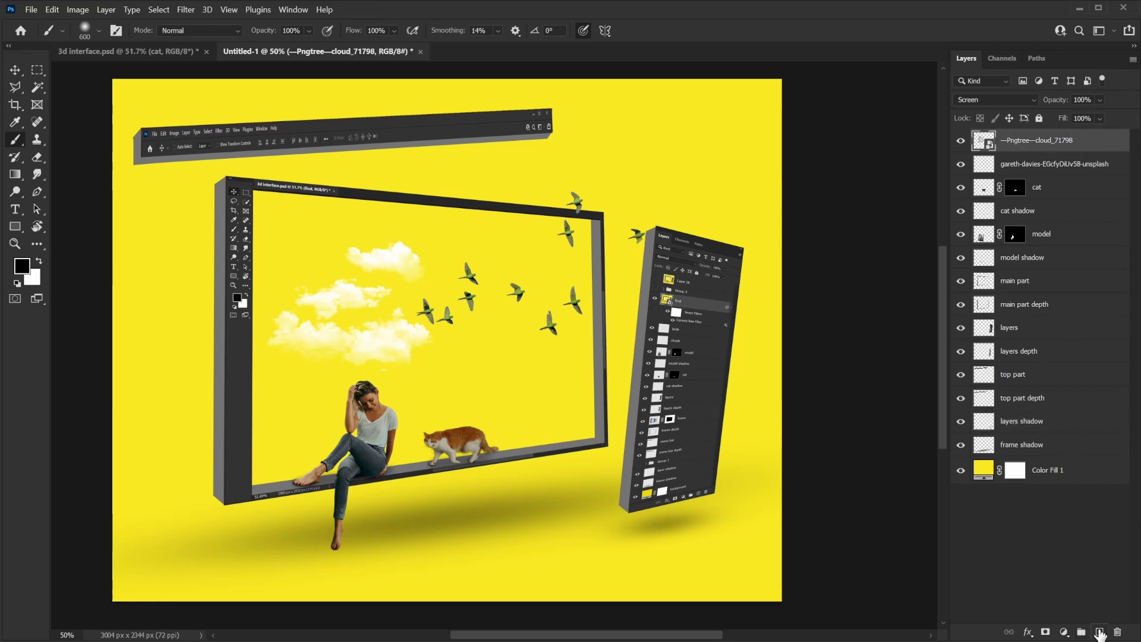
{"action": "left_click", "coordinate": [1100, 632]}
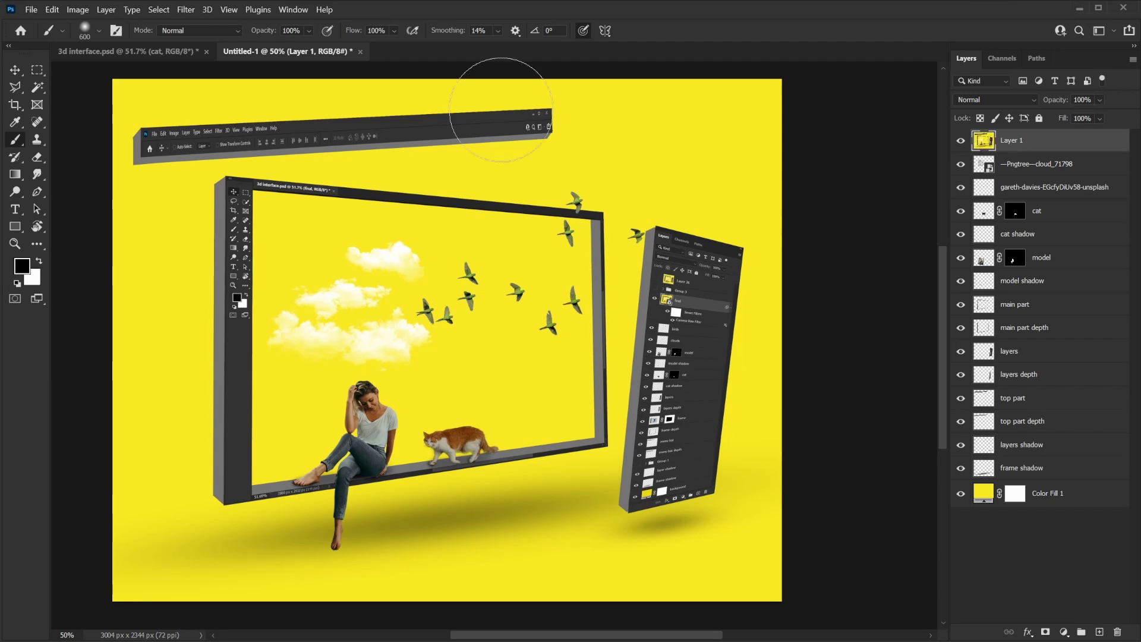
{"action": "key", "text": "v"}
{"action": "mouse_move", "coordinate": [626, 225]}
{"action": "left_mouse_down"}
{"action": "mouse_move", "coordinate": [554, 213]}
{"action": "mouse_move", "coordinate": [459, 245]}
{"action": "mouse_move", "coordinate": [494, 287]}
{"action": "left_mouse_up"}
{"action": "key", "text": "ctrl+z"}
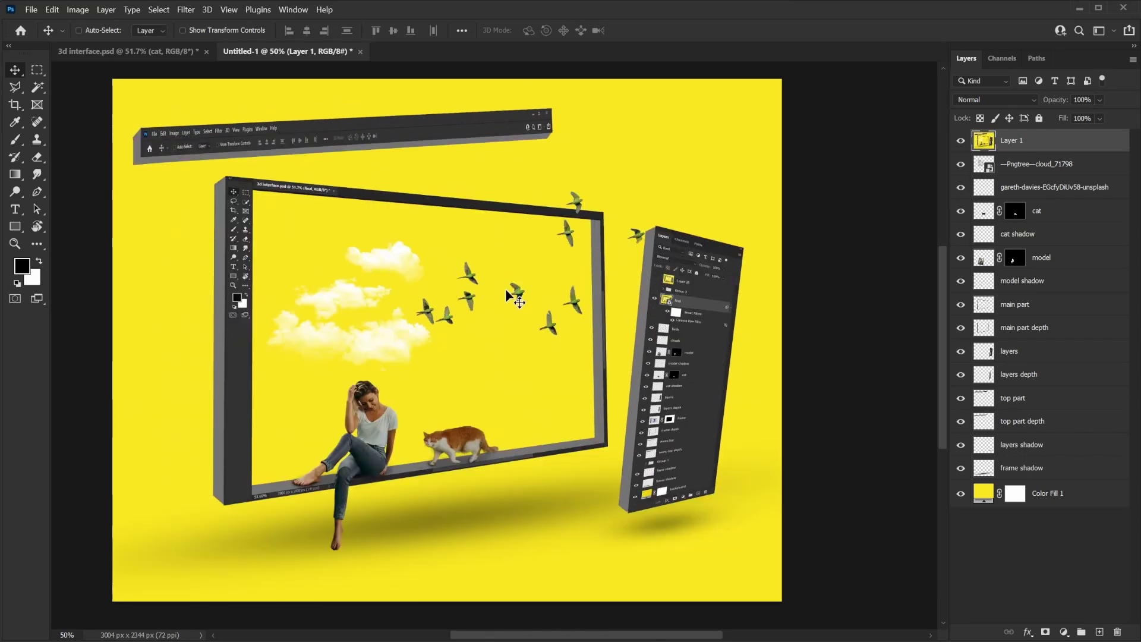
Convert the merged Layer 1 to a smart object and open the Camera Raw Filter for it.
{"action": "right_click", "coordinate": [1064, 145]}
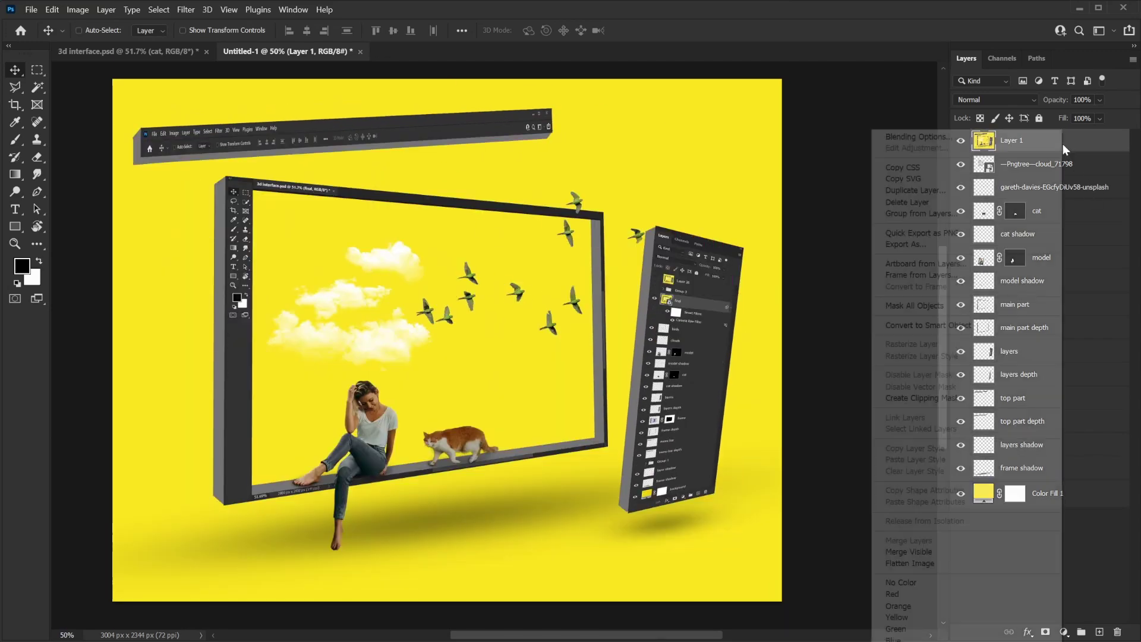
{"action": "left_click", "coordinate": [987, 328]}
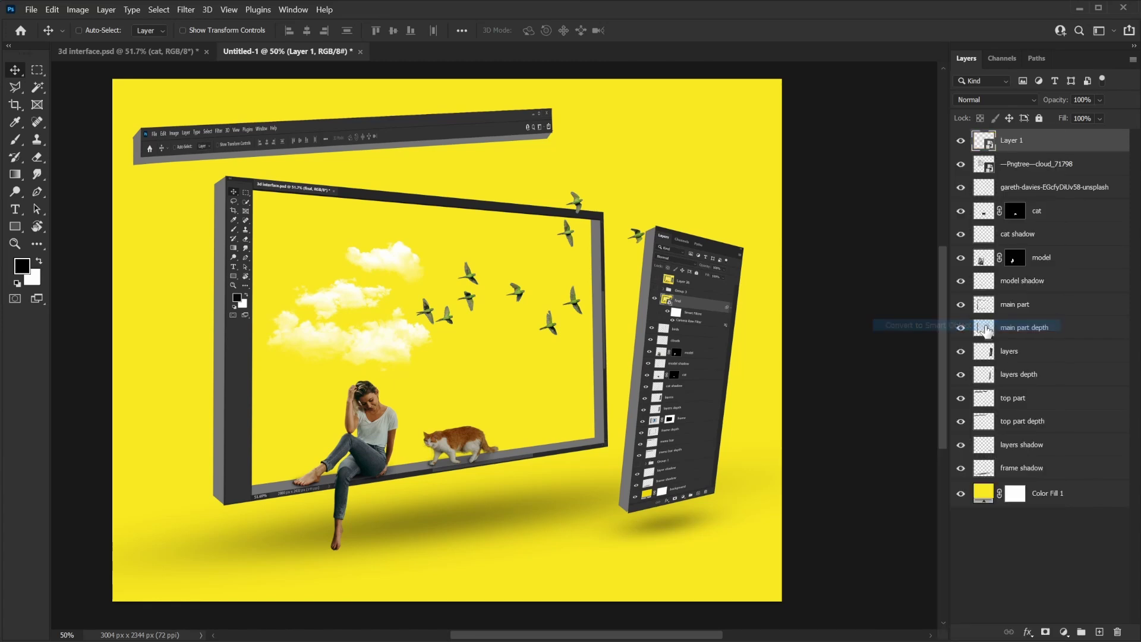
{"action": "left_click", "coordinate": [184, 10]}
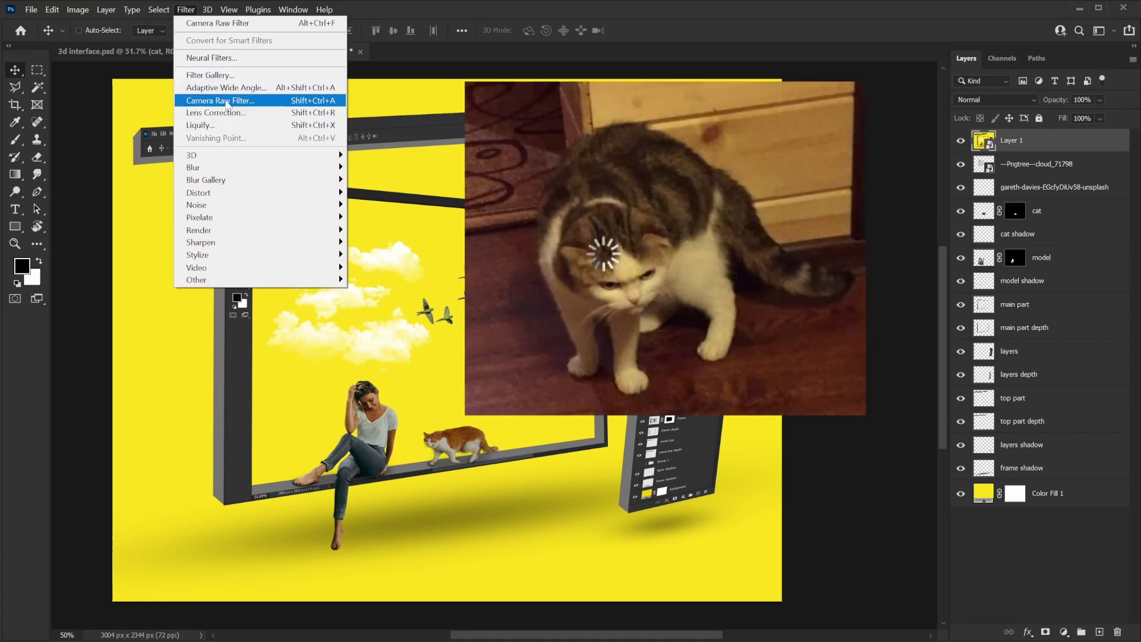
{"action": "left_click", "coordinate": [227, 103]}
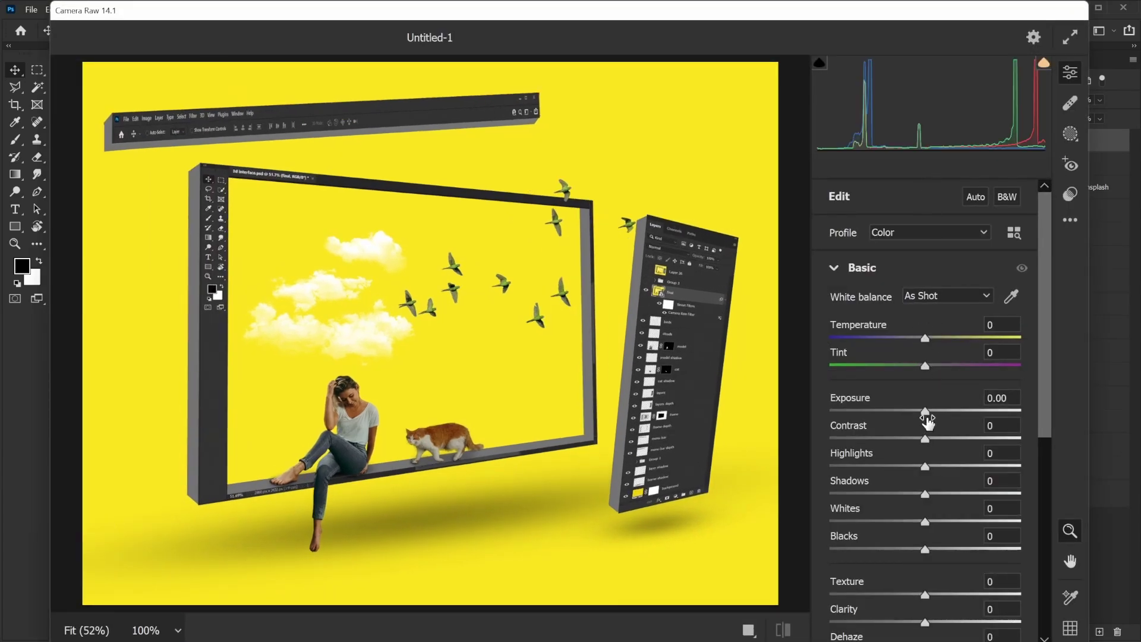
Set Exposure to -0.45, Highlights to +17, Shadows to +30, Whites to +19 and Blacks to +14 in Camera Raw.
{"action": "left_click_drag", "start_coordinate": [925, 415], "coordinate": [917, 416]}
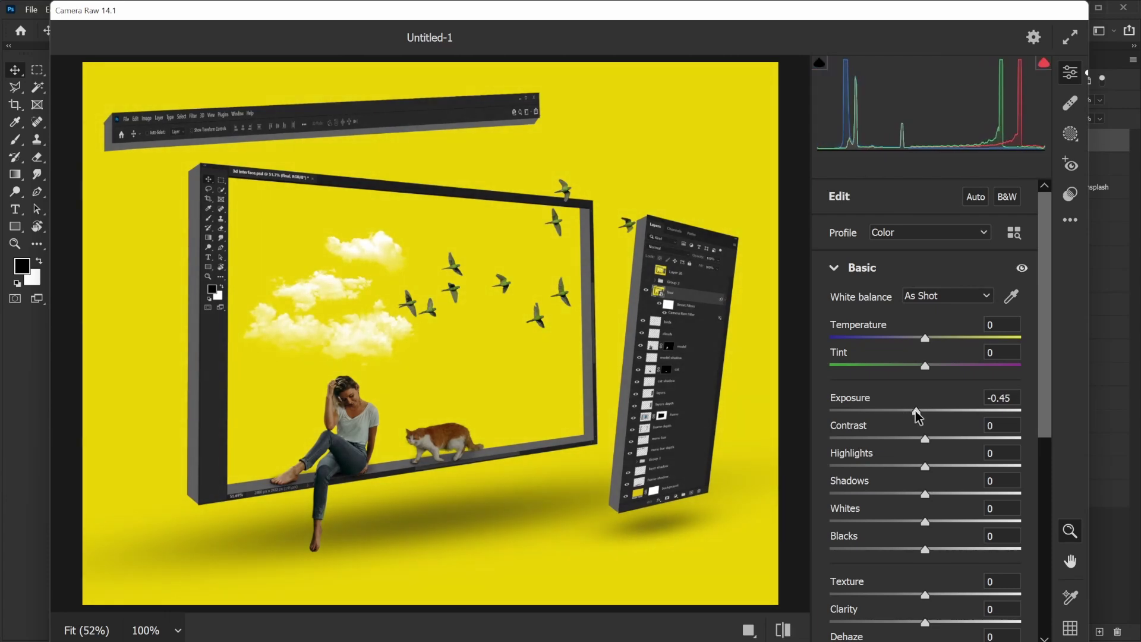
{"action": "scroll", "coordinate": [941, 433], "scroll_direction": "down", "scroll_amount": 2}
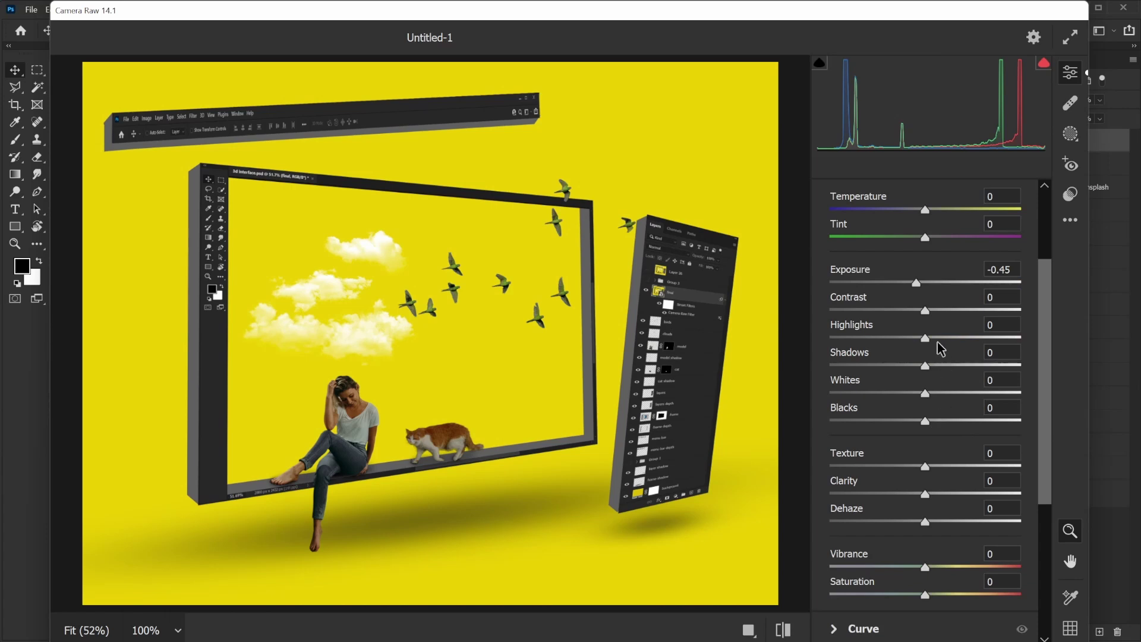
{"action": "scroll", "coordinate": [939, 349], "scroll_direction": "up", "scroll_amount": 1}
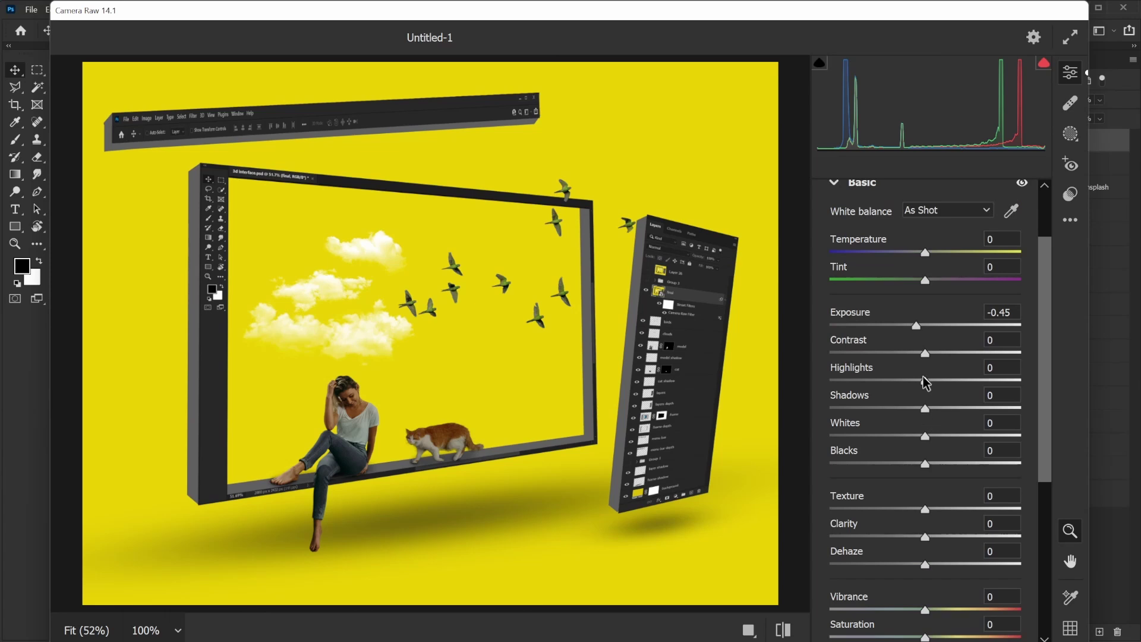
{"action": "left_click_drag", "start_coordinate": [926, 381], "coordinate": [941, 473]}
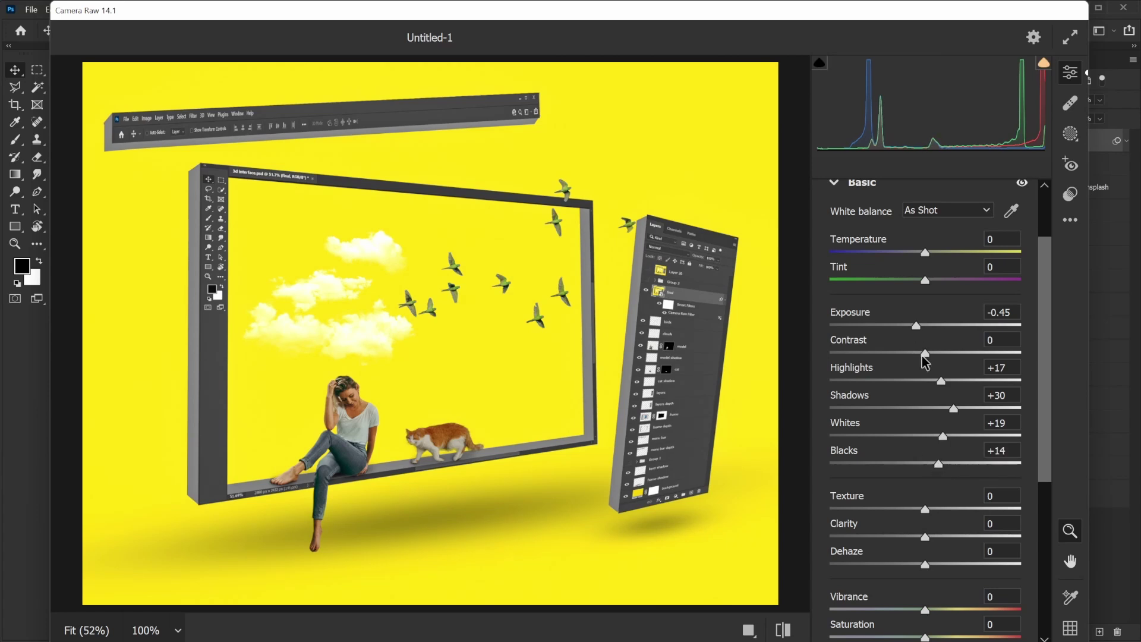
Set Contrast to +9, Texture to +12 and Vibrance to +17 in Camera Raw.
{"action": "left_click_drag", "start_coordinate": [926, 353], "coordinate": [940, 383]}
{"action": "scroll", "coordinate": [932, 381], "scroll_direction": "down", "scroll_amount": 3}
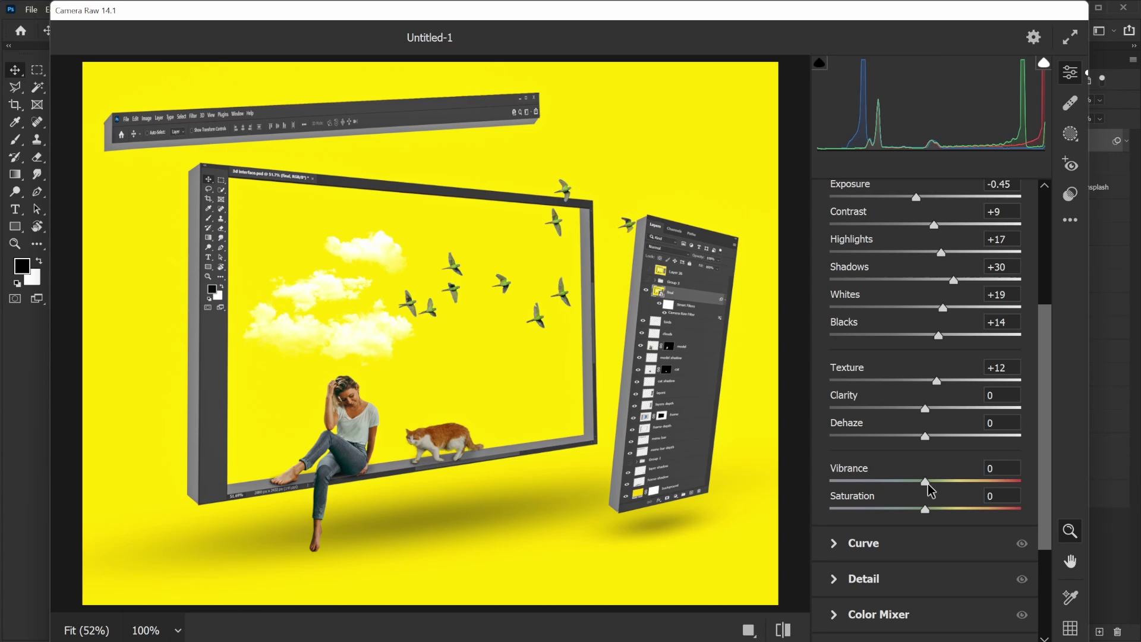
{"action": "left_click_drag", "start_coordinate": [928, 484], "coordinate": [947, 489]}
Adjust Exposure to -0.50 and Shadows to +43, and apply the Camera Raw filter.
{"action": "scroll", "coordinate": [944, 464], "scroll_direction": "up", "scroll_amount": 3}
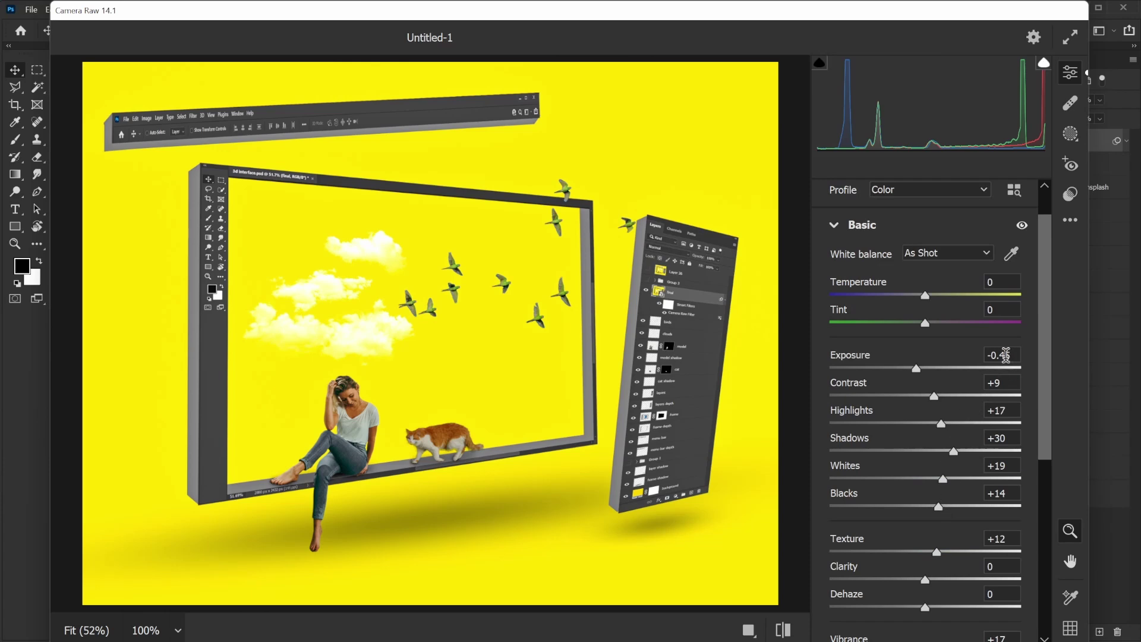
{"action": "mouse_move", "coordinate": [920, 370]}
{"action": "left_mouse_down"}
{"action": "mouse_move", "coordinate": [928, 374]}
{"action": "mouse_move", "coordinate": [917, 372]}
{"action": "left_mouse_up"}
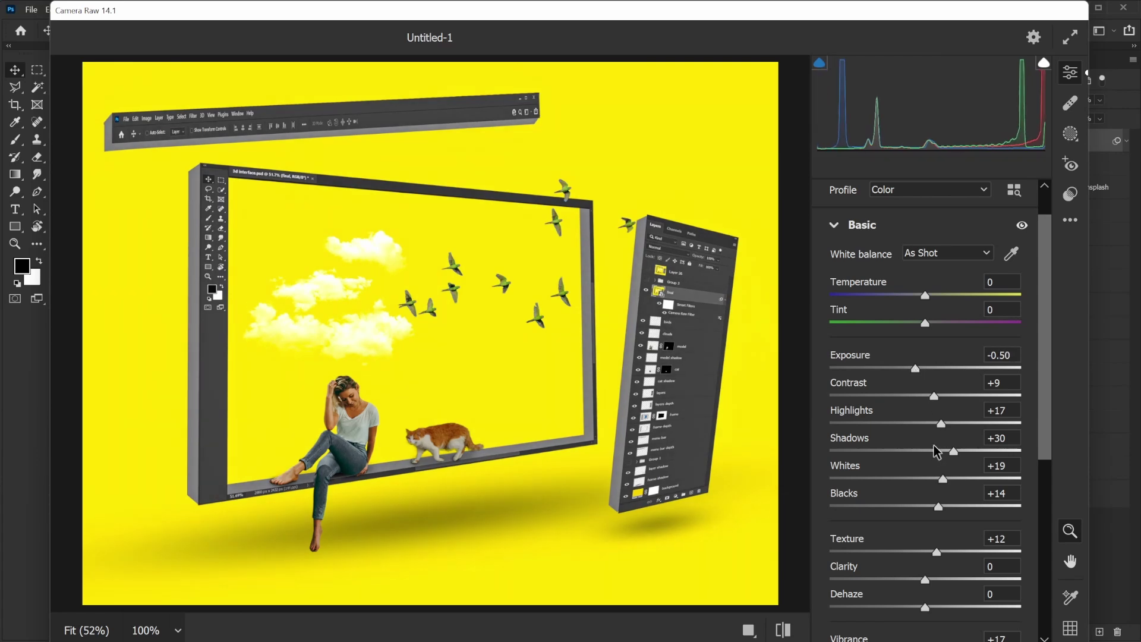
{"action": "left_click_drag", "start_coordinate": [954, 452], "coordinate": [969, 456]}
{"action": "key", "text": "Return"}
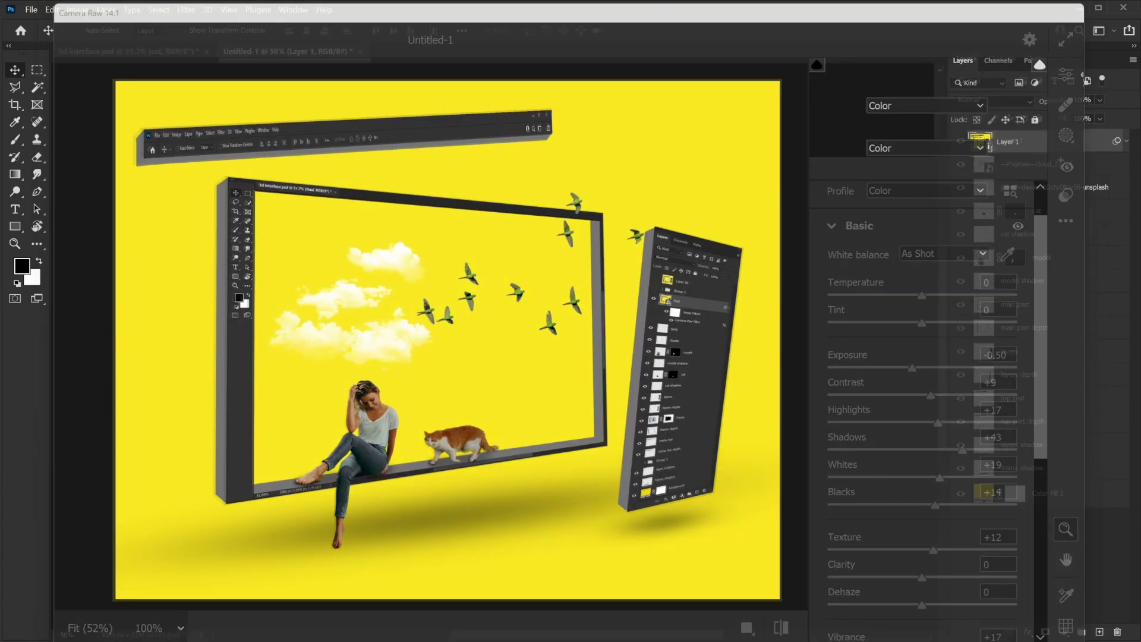
Toggle the visibility of Layer 1 to compare the composition before and after the Camera Raw adjustments.
{"action": "left_click", "coordinate": [962, 143]}
{"action": "left_click", "coordinate": [961, 142]}
{"action": "left_click", "coordinate": [961, 142]}
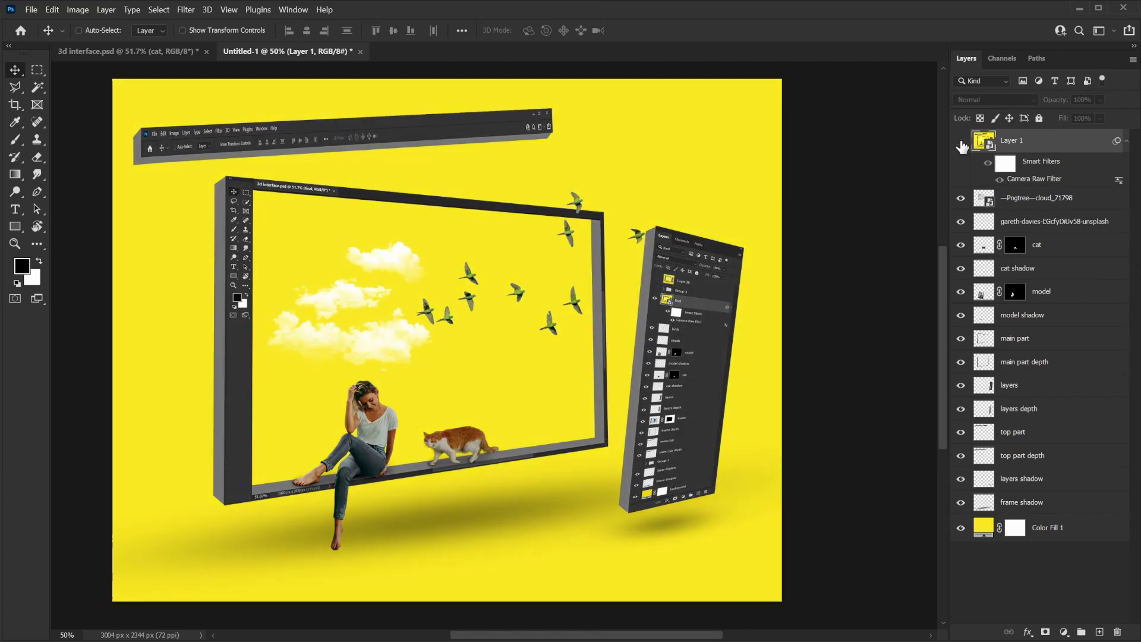
{"action": "left_click", "coordinate": [961, 143]}
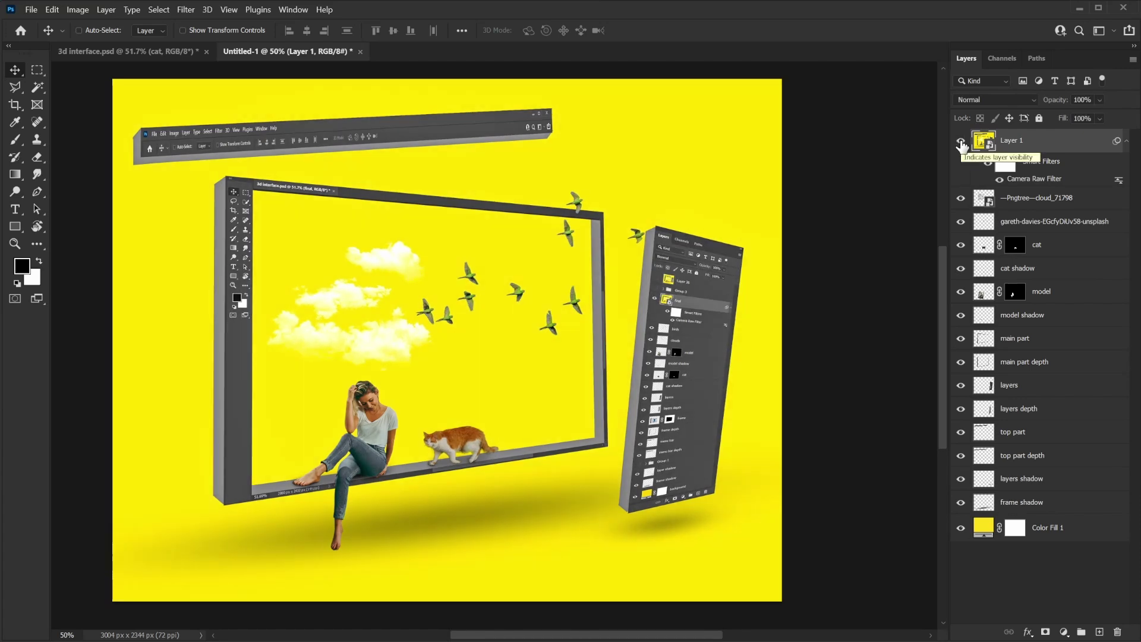